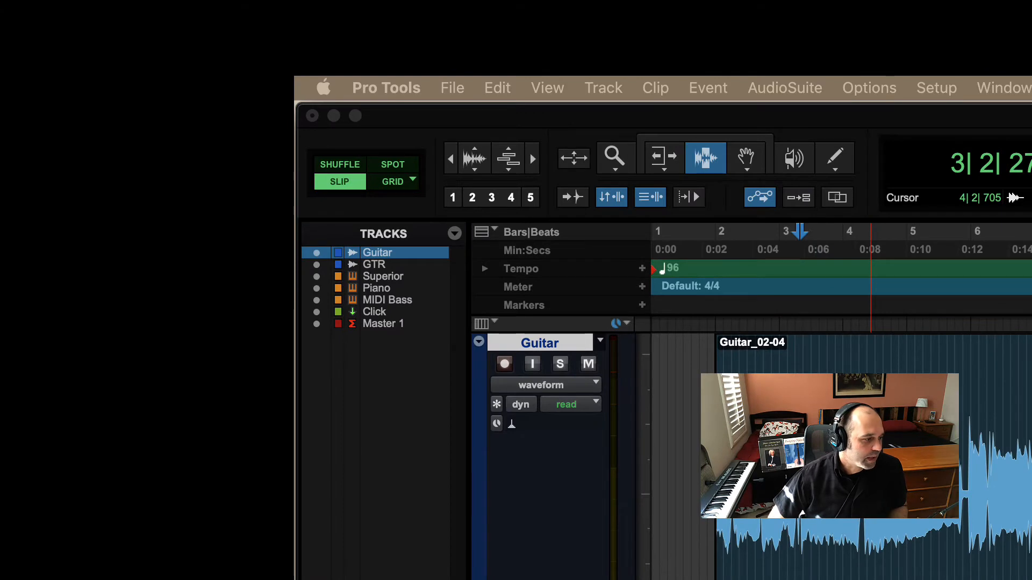
Place the edit cursor at the start of the Guitar_02-04 clip and try each edit mode, finishing in Slip
{"action": "left_click", "coordinate": [966, 446]}
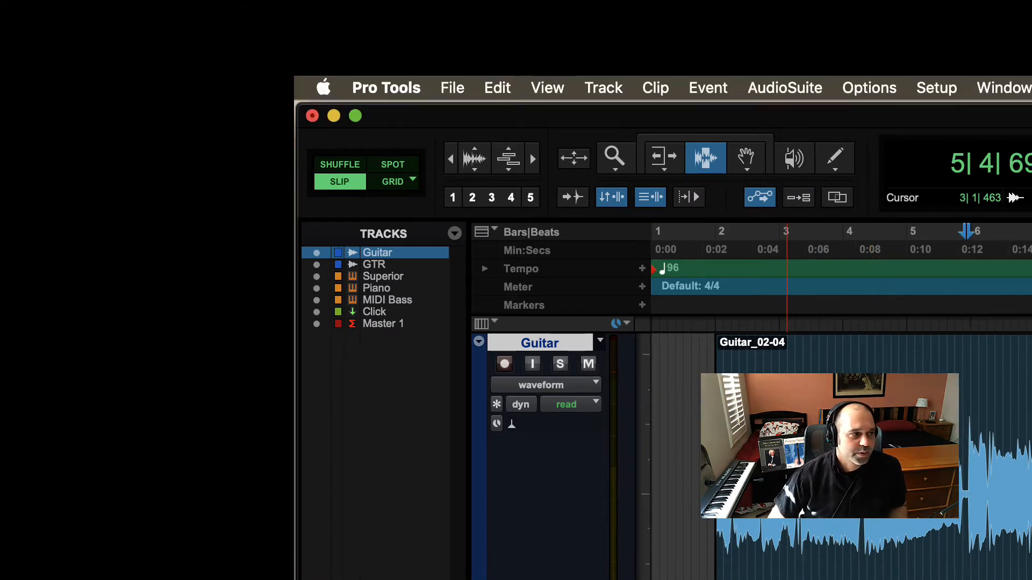
{"action": "left_click", "coordinate": [718, 446]}
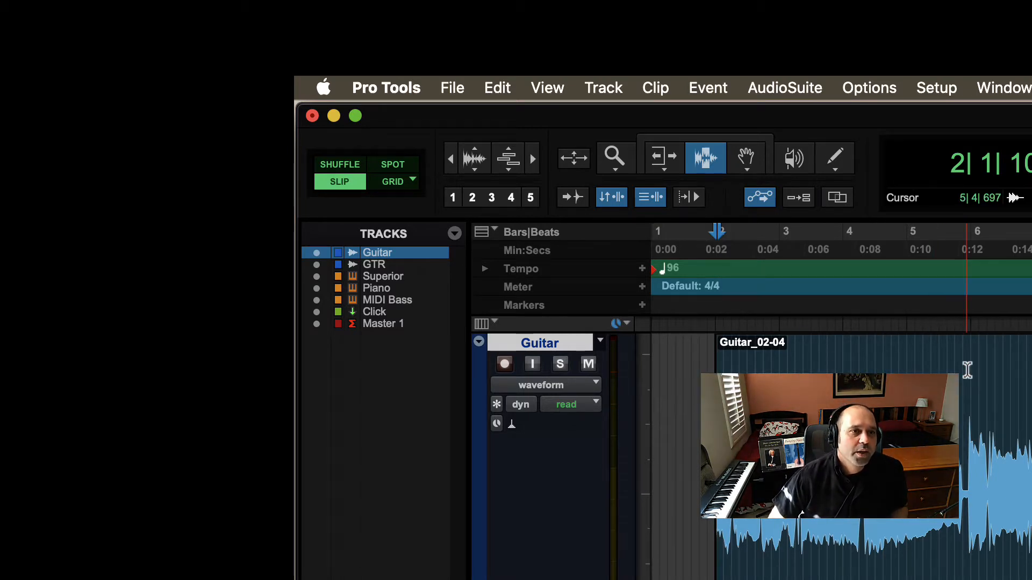
{"action": "left_click", "coordinate": [340, 164]}
{"action": "left_click", "coordinate": [392, 164]}
{"action": "left_click", "coordinate": [379, 182]}
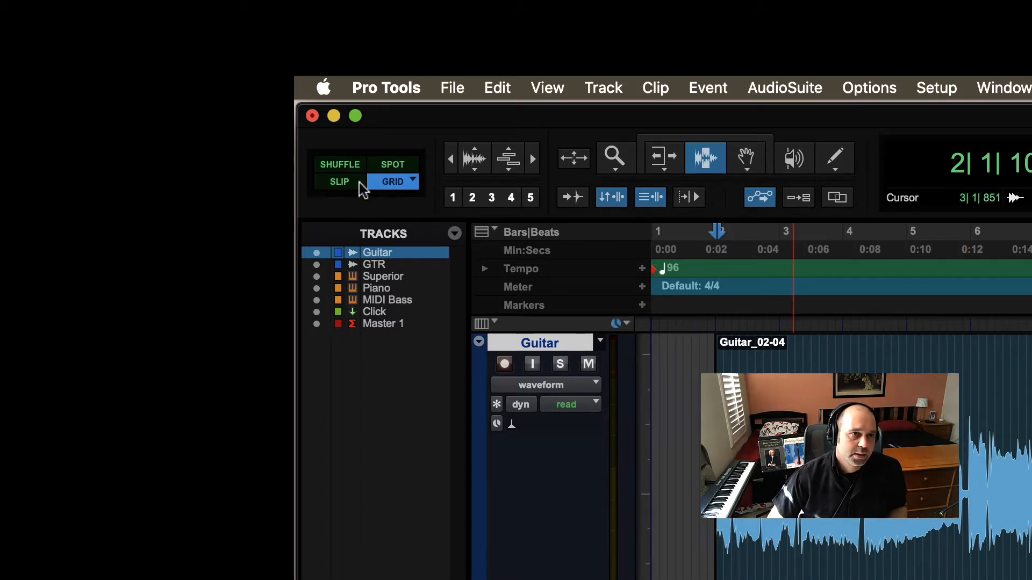
{"action": "left_click", "coordinate": [352, 183]}
{"action": "left_click", "coordinate": [340, 165]}
{"action": "left_click", "coordinate": [388, 164]}
{"action": "left_click", "coordinate": [349, 182]}
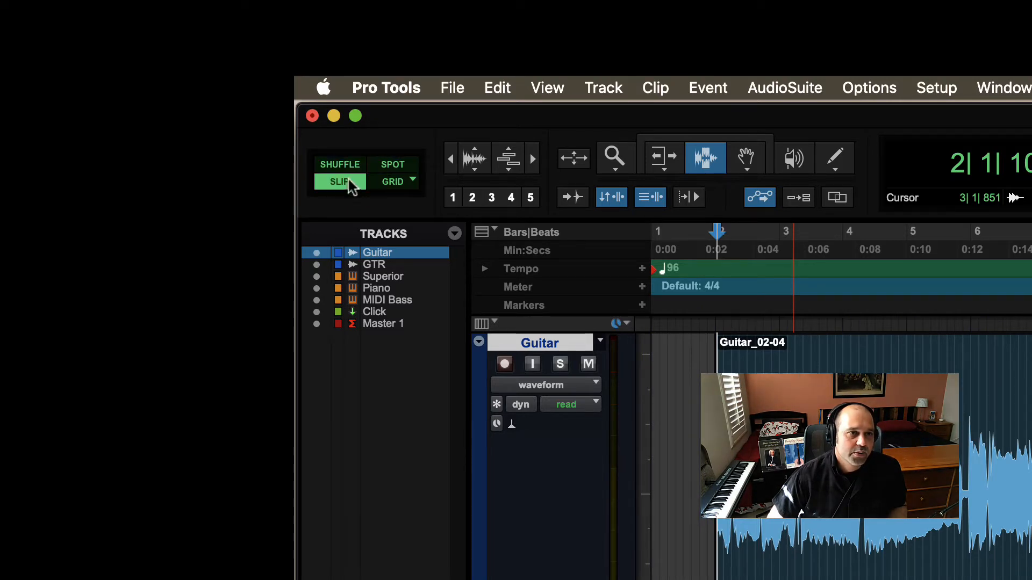
Go through the Grid, Shuffle, Spot and Slip edit modes, then set the edit mode to Absolute Grid
{"action": "left_click", "coordinate": [386, 183]}
{"action": "left_click", "coordinate": [352, 168]}
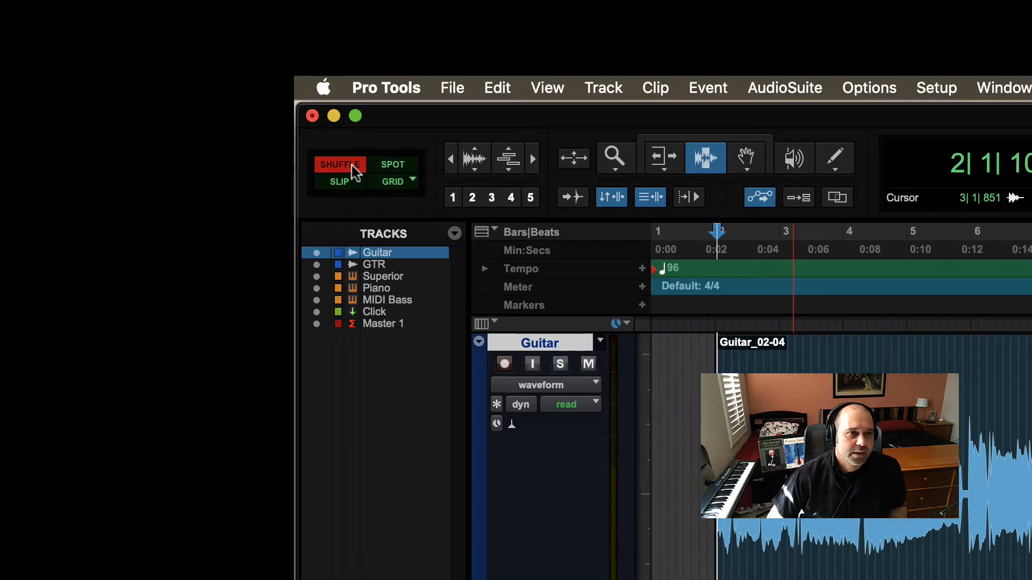
{"action": "left_click", "coordinate": [391, 165]}
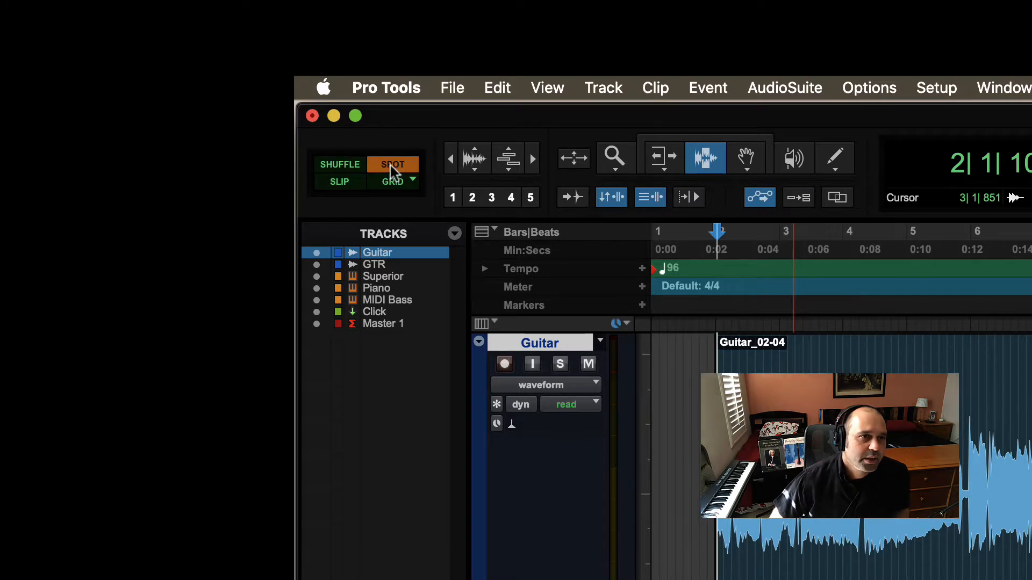
{"action": "left_click", "coordinate": [340, 184]}
{"action": "left_click", "coordinate": [397, 186]}
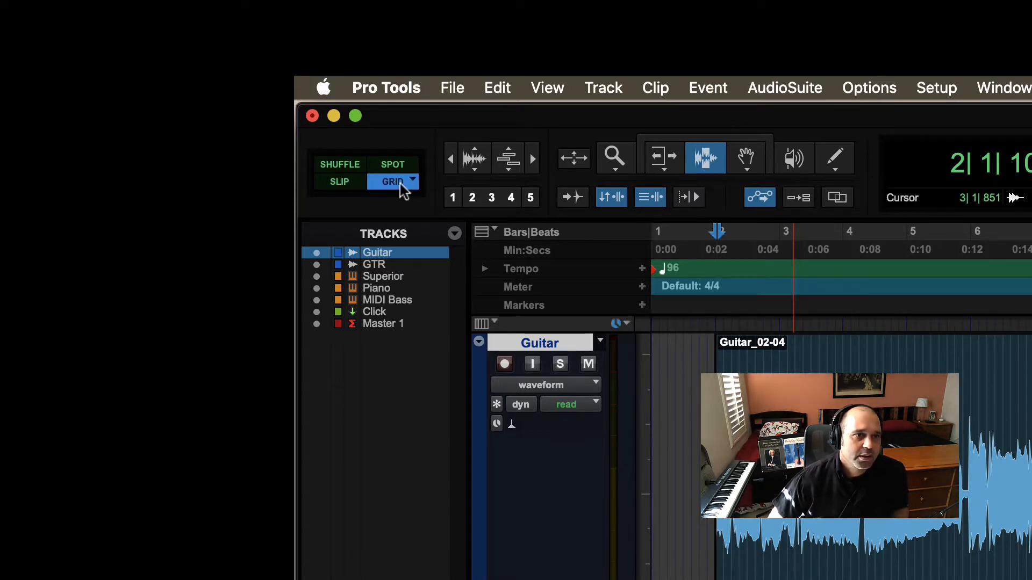
{"action": "left_click", "coordinate": [400, 185]}
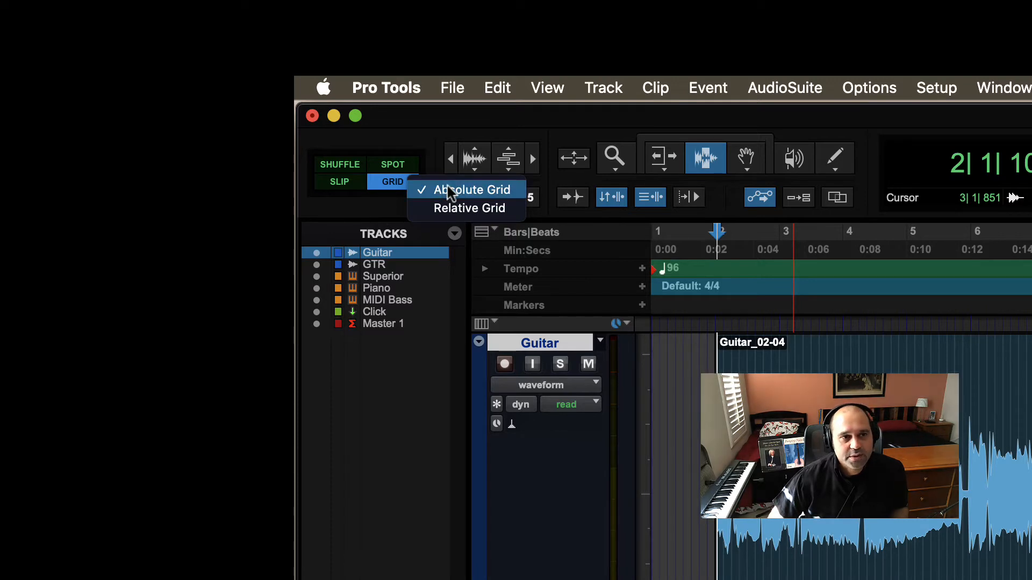
{"action": "left_click", "coordinate": [475, 196]}
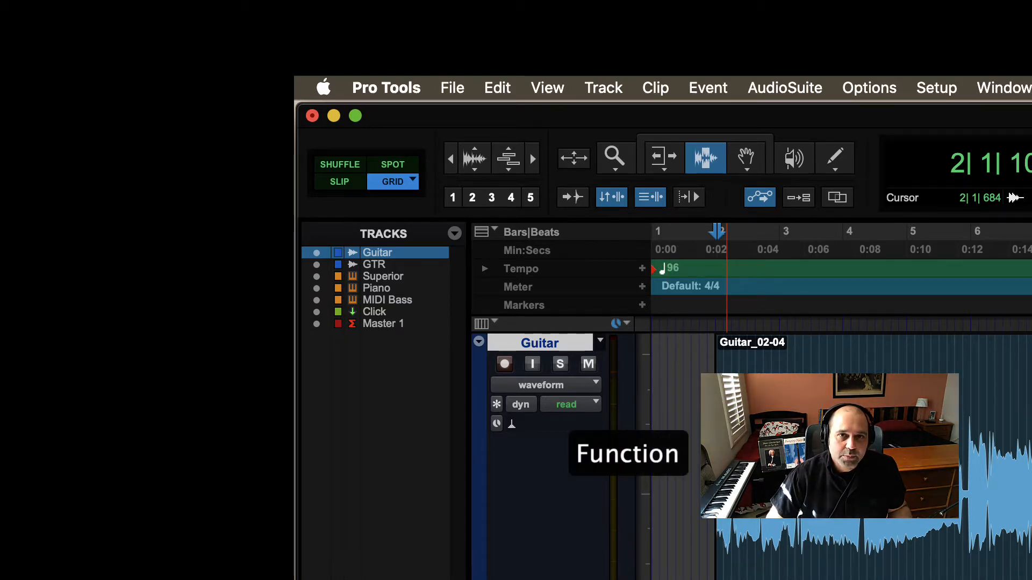
Switch the edit mode in turn to Shuffle, Slip, Spot and back to Grid
{"action": "key", "text": "F1"}
{"action": "key", "text": "F2"}
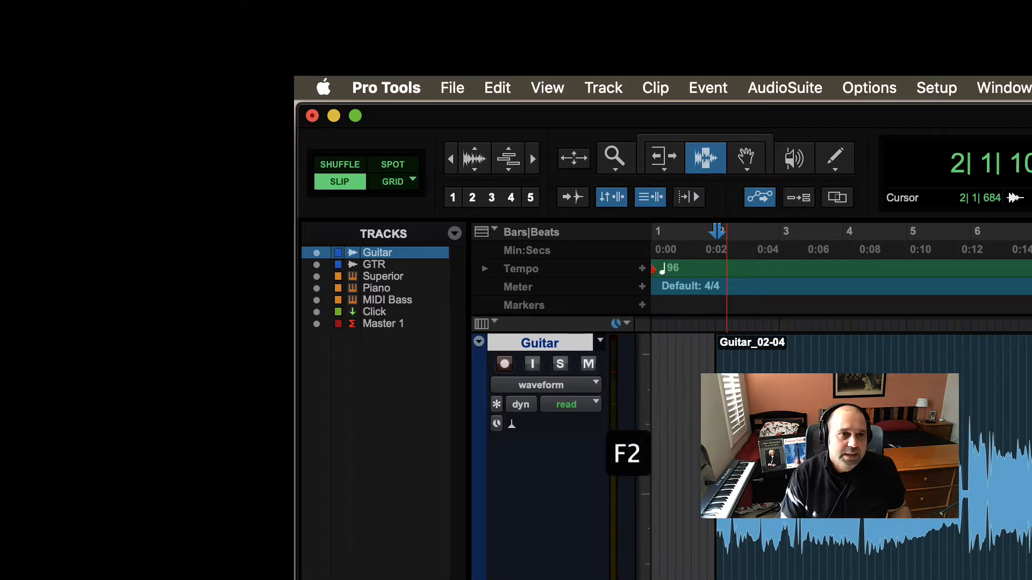
{"action": "key", "text": "F3"}
{"action": "key", "text": "F4"}
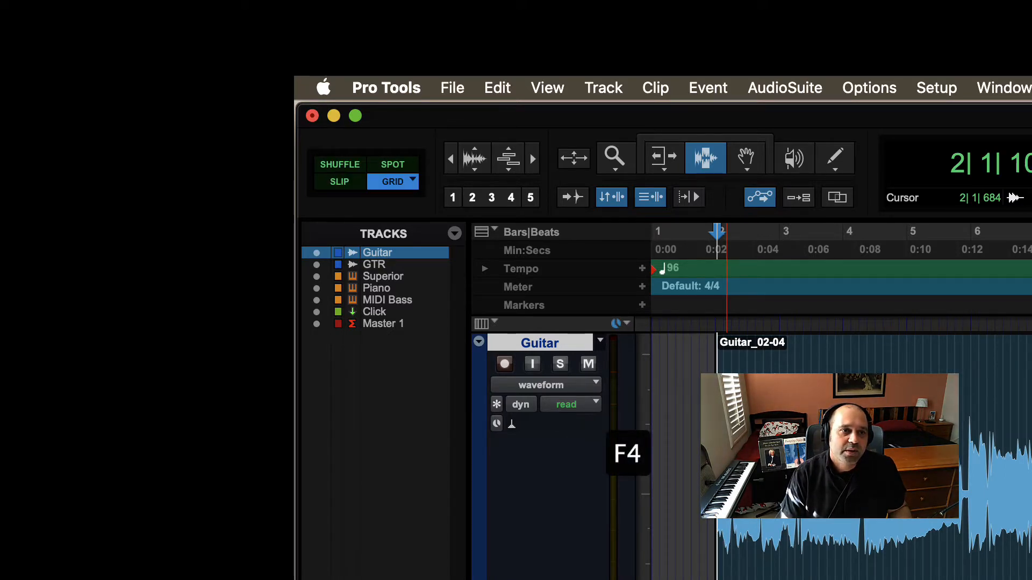
Place the edit cursor at bar 4 on the Guitar track and cycle from Shuffle through Slip and Spot to Grid mode
{"action": "left_click", "coordinate": [851, 349]}
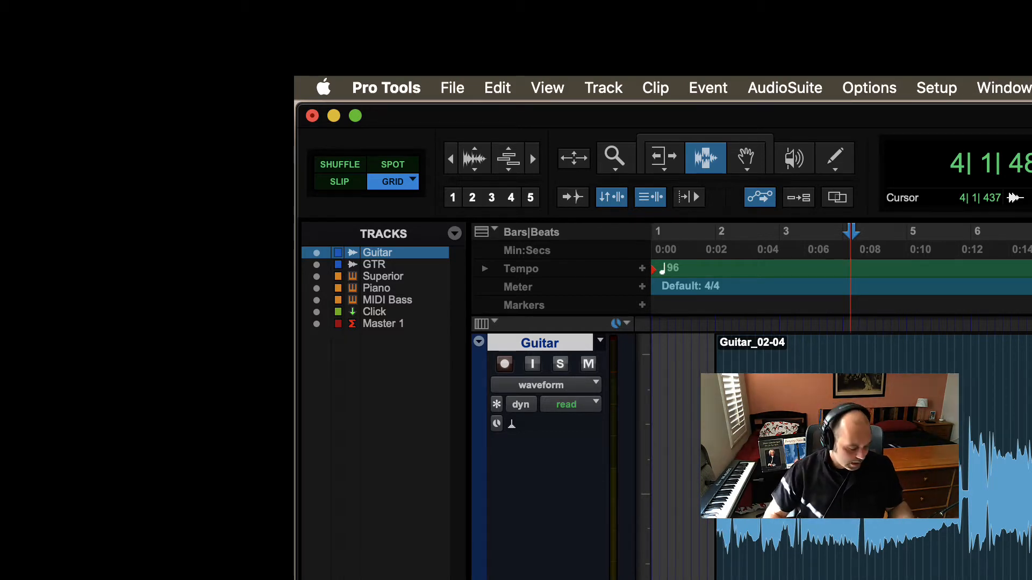
{"action": "key", "text": "alt+1"}
{"action": "key", "text": "alt+2"}
{"action": "key", "text": "alt+3"}
{"action": "key", "text": "alt+4"}
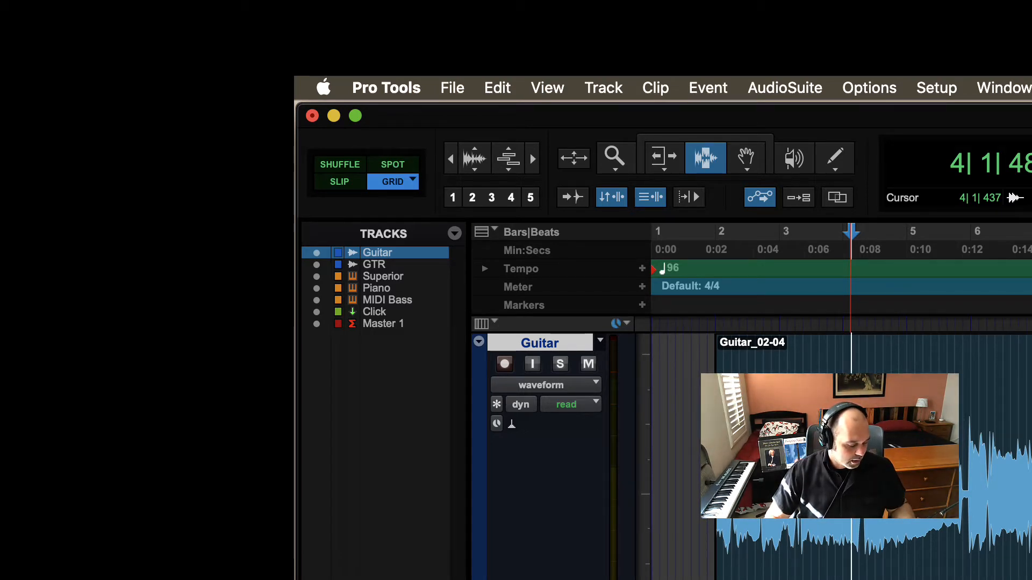
{"action": "key", "text": "space"}
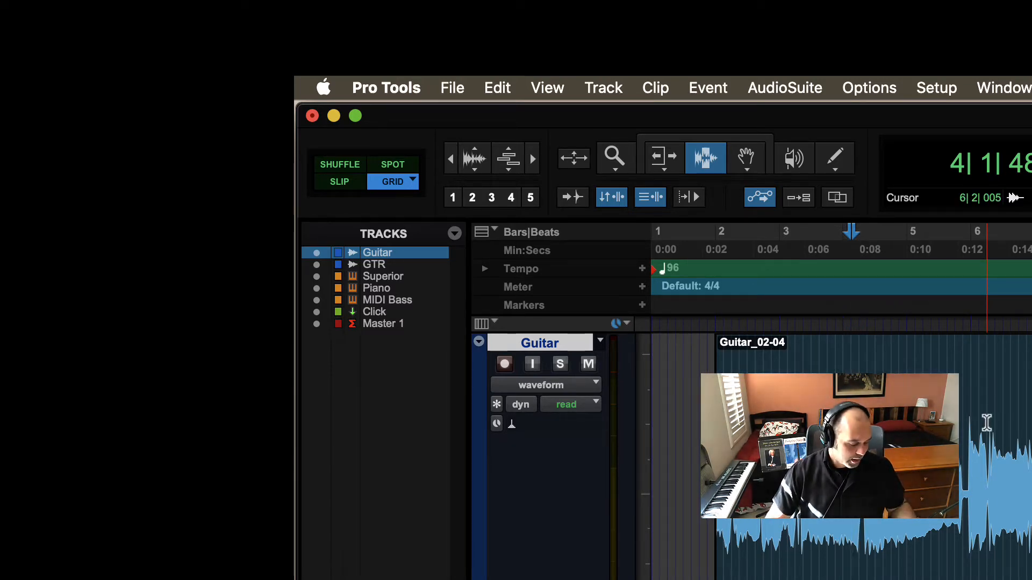
Cycle twice more through the Shuffle, Slip, Spot and Grid edit modes, ending in Grid
{"action": "key", "text": "alt+1"}
{"action": "key", "text": "alt+2"}
{"action": "key", "text": "alt+3"}
{"action": "key", "text": "alt+4"}
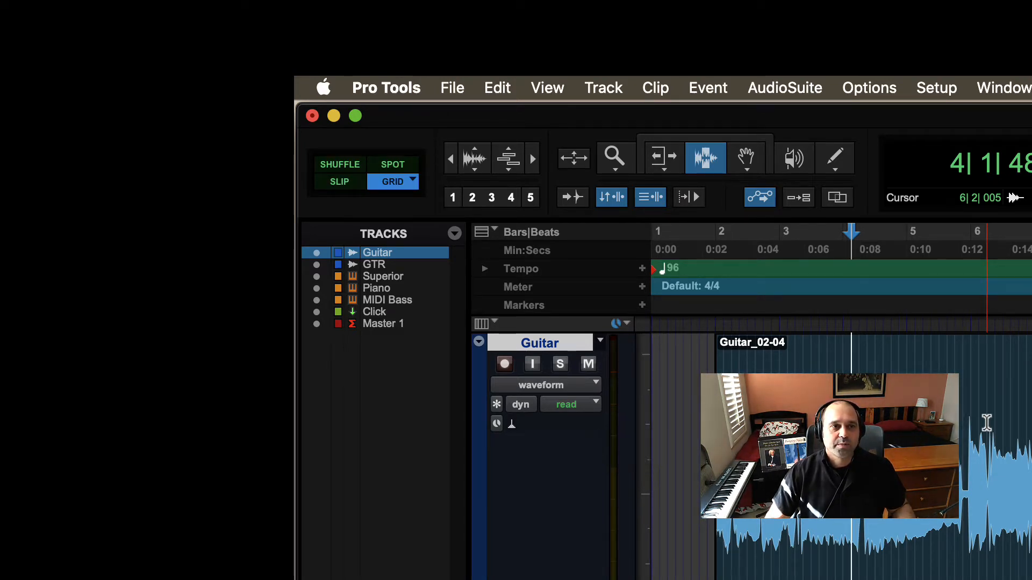
{"action": "key", "text": "alt+1"}
{"action": "key", "text": "alt+2"}
{"action": "key", "text": "alt+3"}
{"action": "key", "text": "alt+4"}
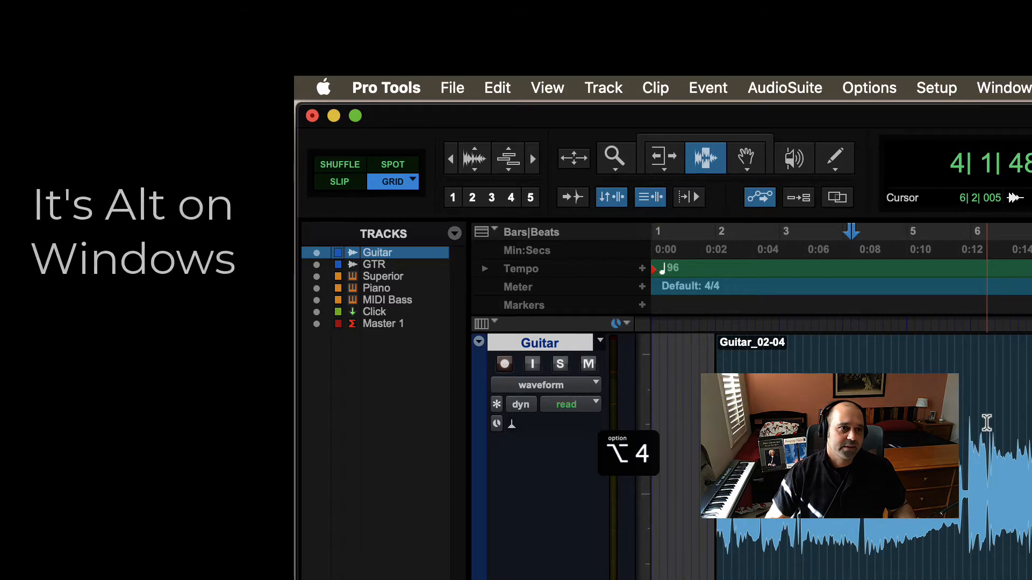
Step through the Shuffle, Spot, Grid and Slip edit modes and leave Shuffle mode active
{"action": "key", "text": "alt+1"}
{"action": "key", "text": "alt+3"}
{"action": "key", "text": "alt+4"}
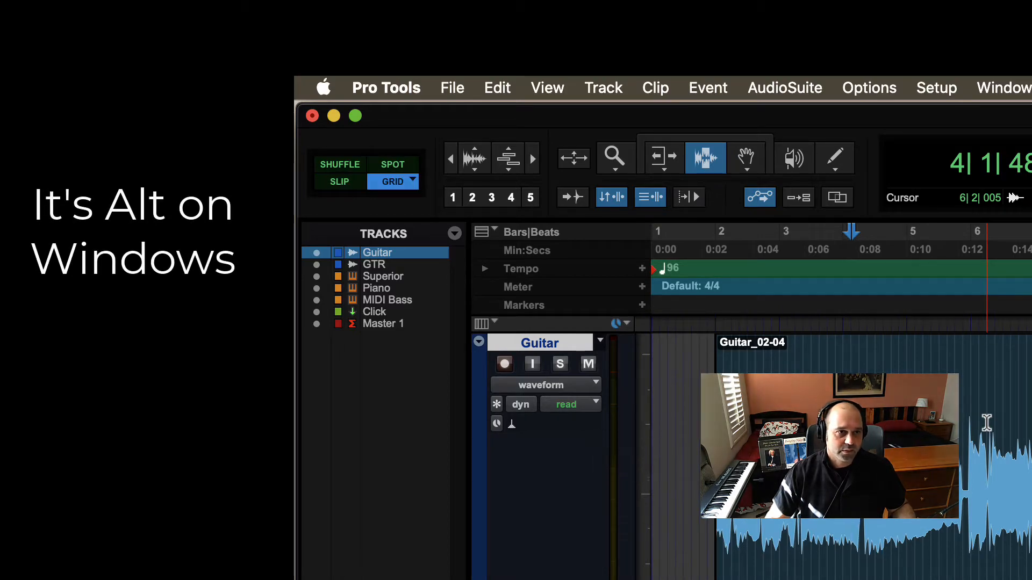
{"action": "key", "text": "alt+2"}
{"action": "key", "text": "alt+1"}
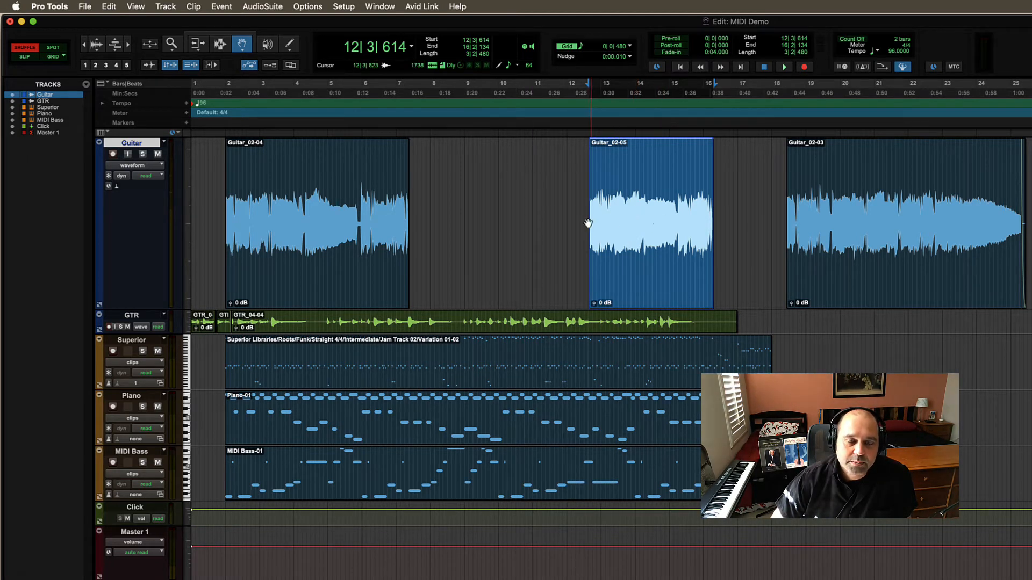
Shuffle the Guitar_02-05 clip against the end of Guitar_02-04, then move it against the start of Guitar_02-03
{"action": "left_click_drag", "start_coordinate": [618, 223], "coordinate": [535, 224]}
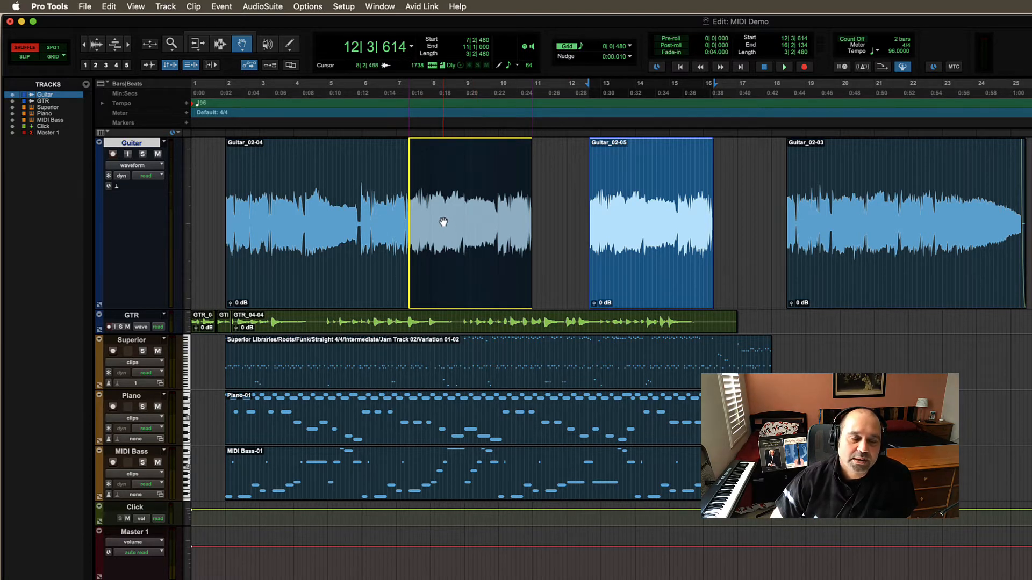
{"action": "left_click_drag", "start_coordinate": [443, 222], "coordinate": [442, 220]}
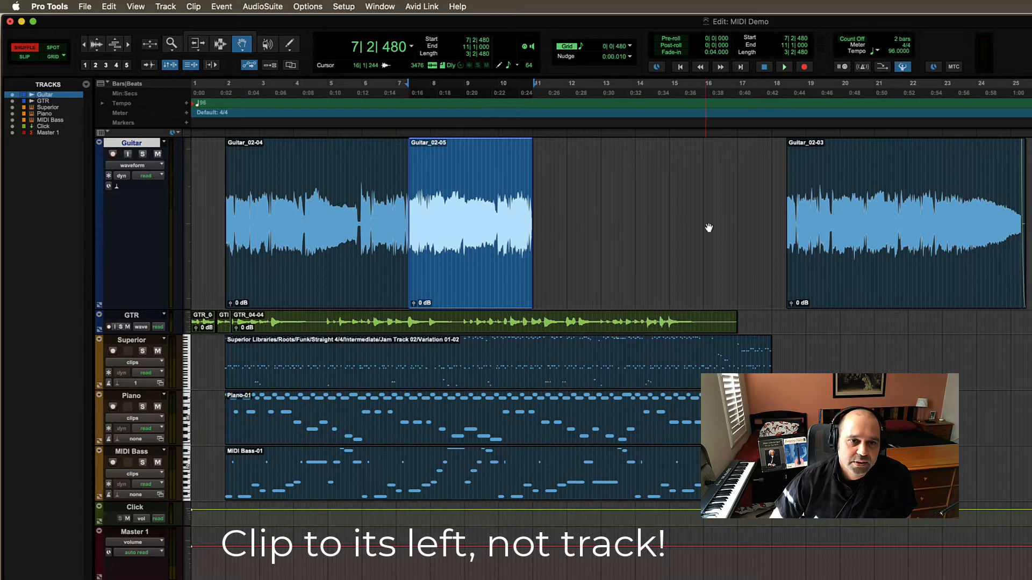
{"action": "left_click", "coordinate": [835, 233], "text": "ctrl+super"}
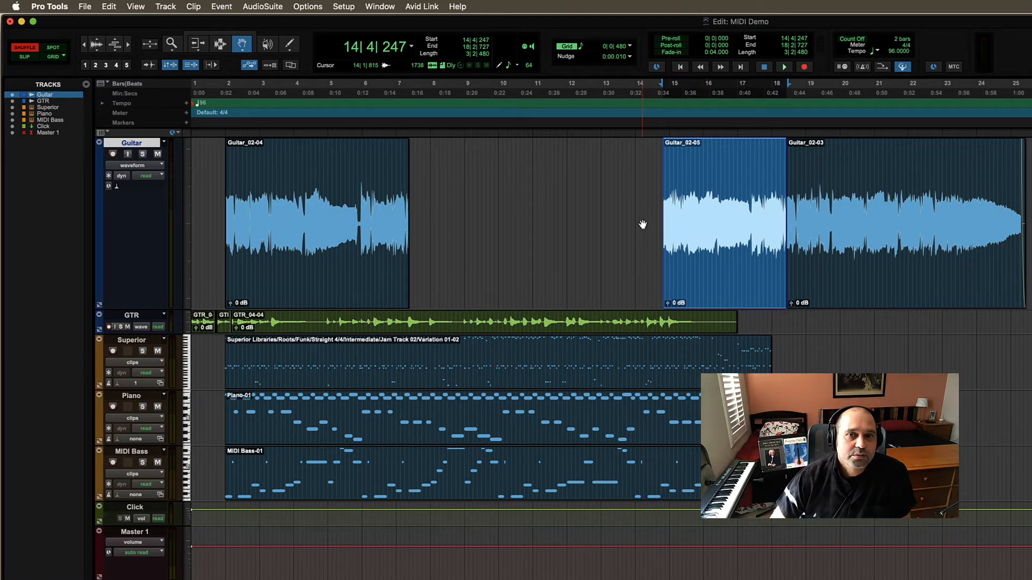
Place the edit cursor at 10|2|738 in the empty gap with the Selector, then reselect the Guitar_02-05 clip with the Grabber
{"action": "key", "text": "super+3"}
{"action": "left_click", "coordinate": [513, 207]}
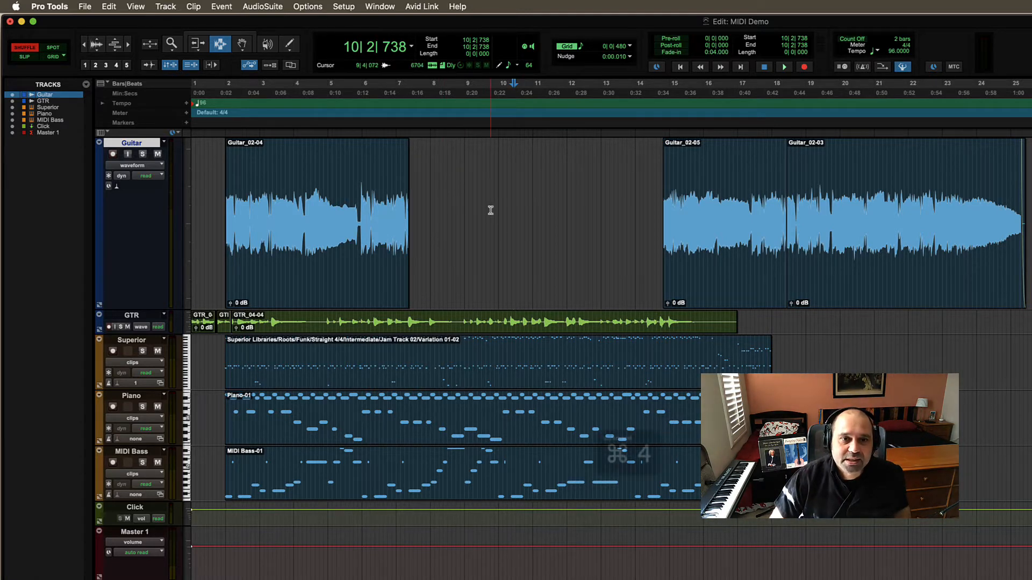
{"action": "key", "text": "super+4"}
{"action": "left_click", "coordinate": [687, 223]}
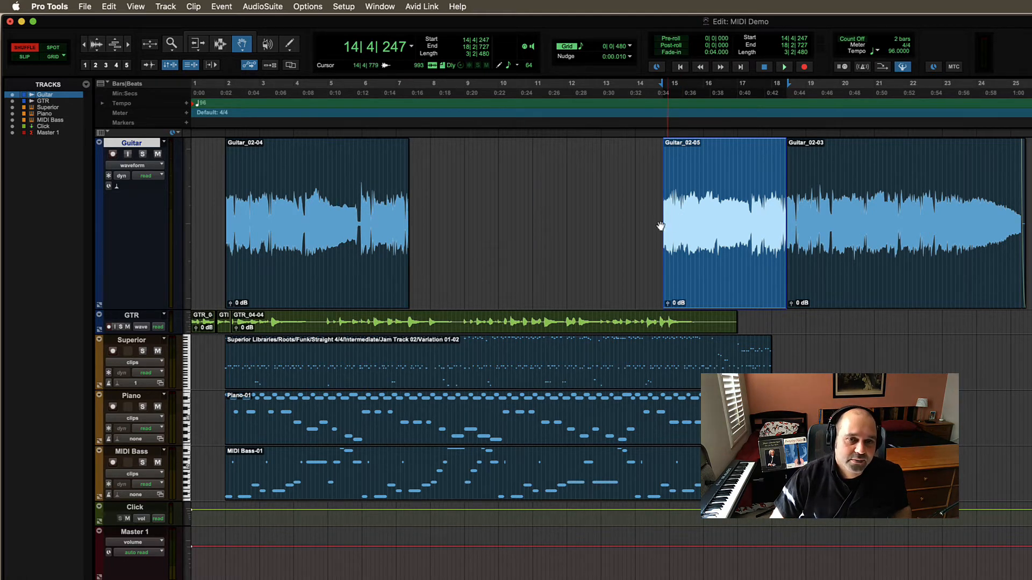
Shuffle the Guitar_02-05 clip back against the end of Guitar_02-04, undo the move and repeat it
{"action": "left_click_drag", "start_coordinate": [661, 226], "coordinate": [500, 230]}
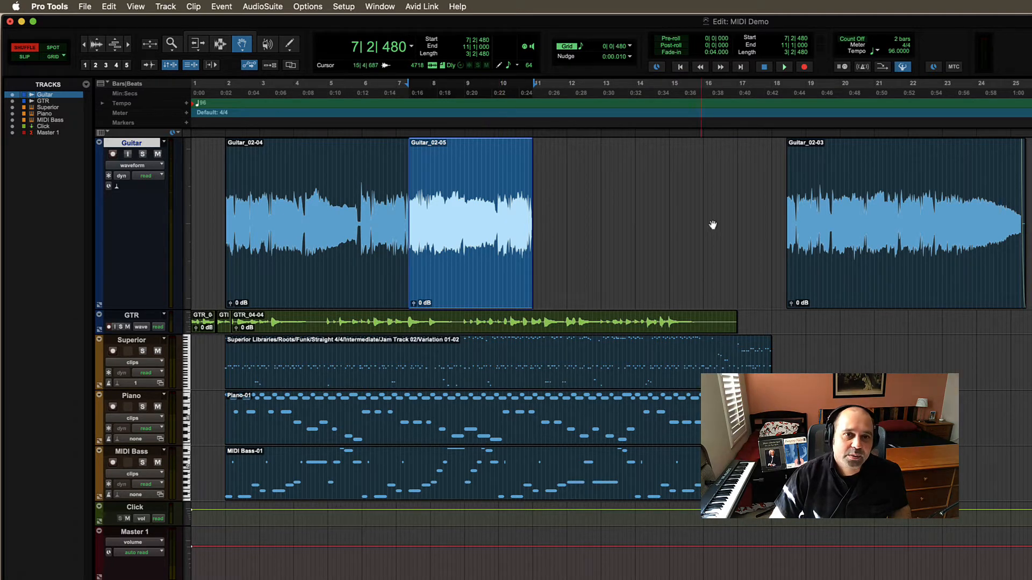
{"action": "key", "text": "super+z"}
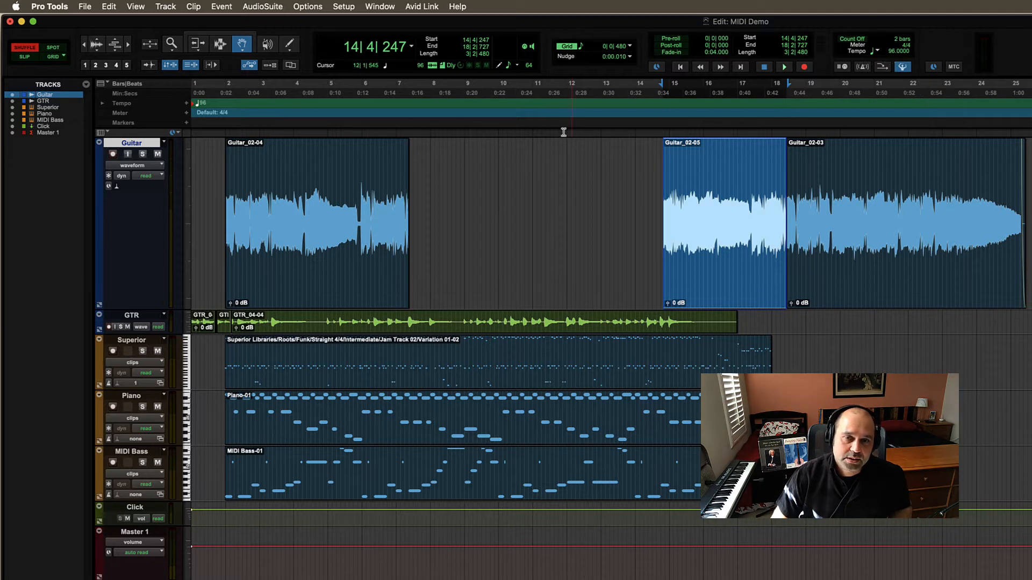
{"action": "left_click_drag", "start_coordinate": [694, 208], "coordinate": [471, 197]}
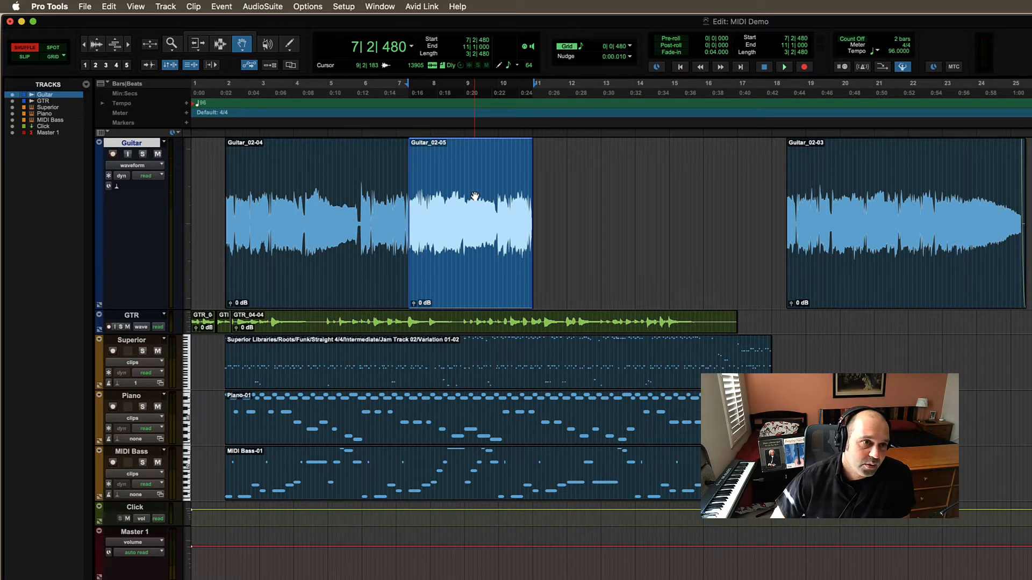
Select the Guitar audio from 7|2|170 to 7|2|396 with the Selector and delete it in Shuffle mode
{"action": "key", "text": "super+bracketright"}
{"action": "key", "text": "super+bracketright"}
{"action": "key", "text": "super+bracketright"}
{"action": "key", "text": "super+bracketright"}
{"action": "key", "text": "super+bracketright"}
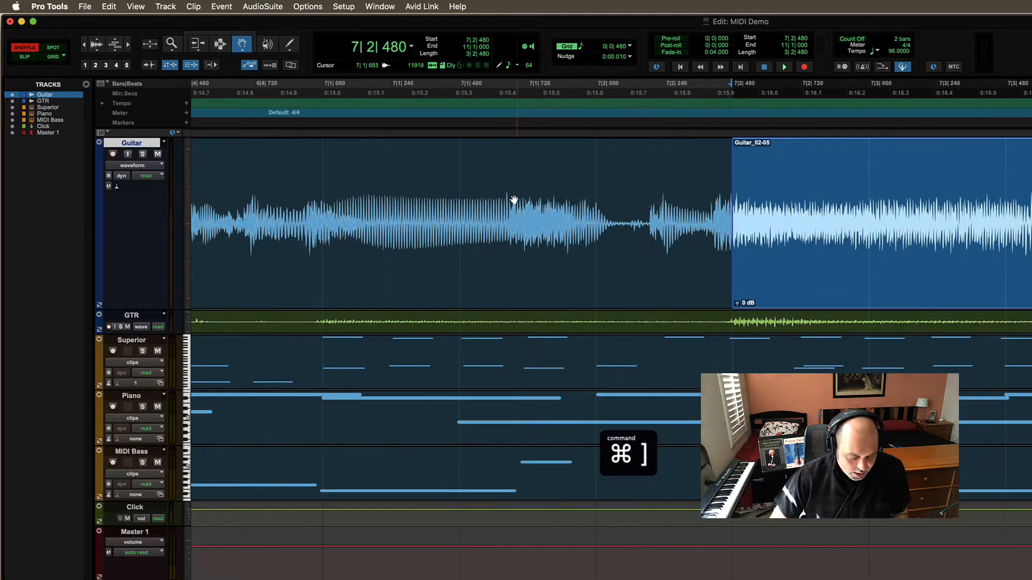
{"action": "key", "text": "super+3"}
{"action": "left_click", "coordinate": [556, 231]}
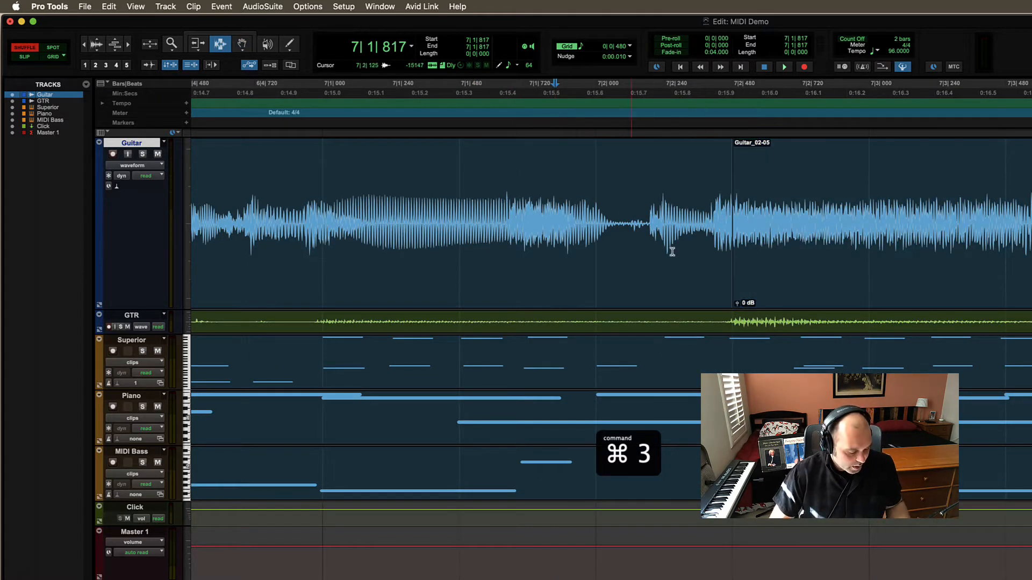
{"action": "left_click_drag", "start_coordinate": [645, 233], "coordinate": [708, 238]}
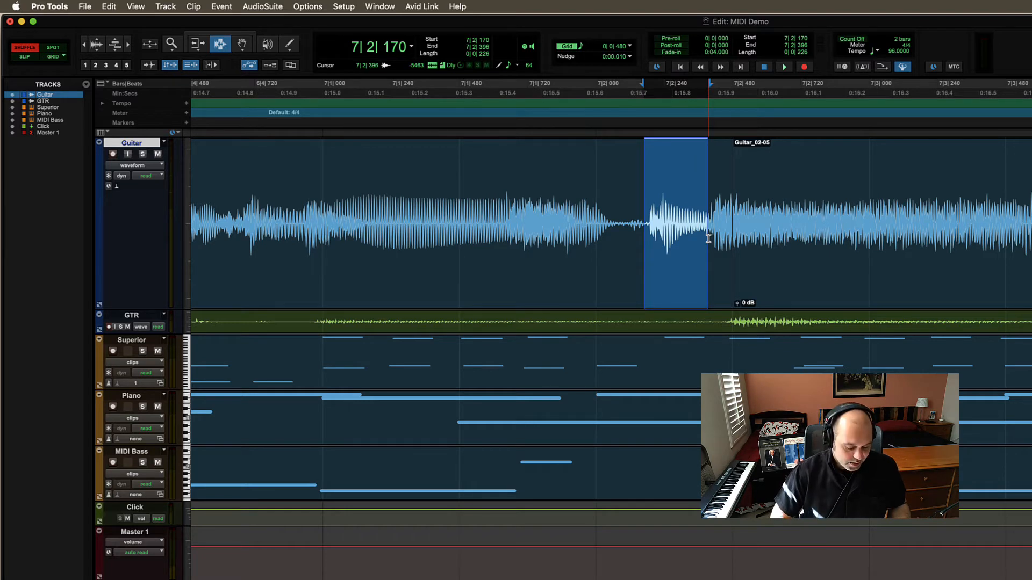
{"action": "key", "text": "Delete"}
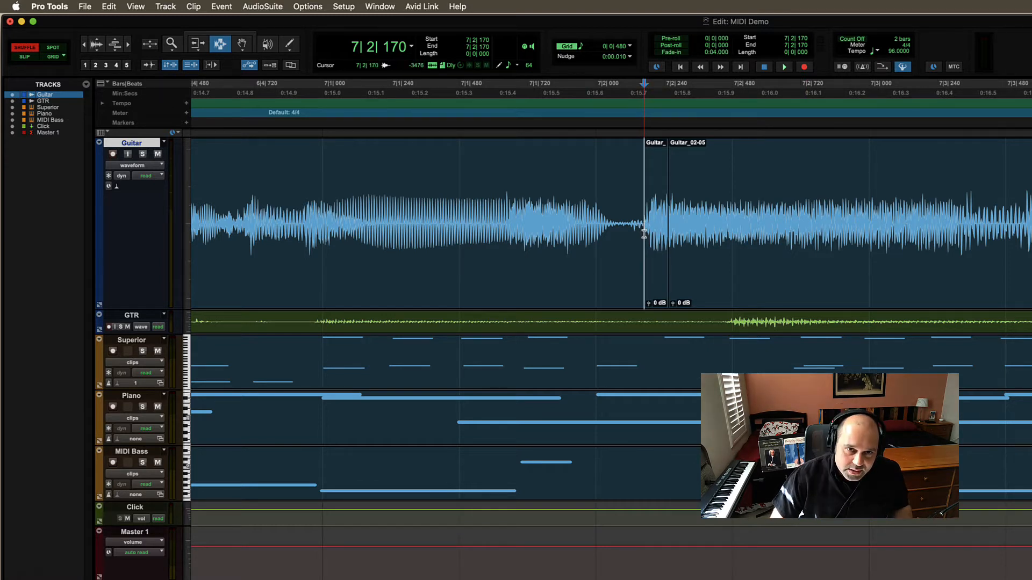
Undo the deletion of the selected Guitar section, delete it once more and undo that as well
{"action": "key", "text": "super+z"}
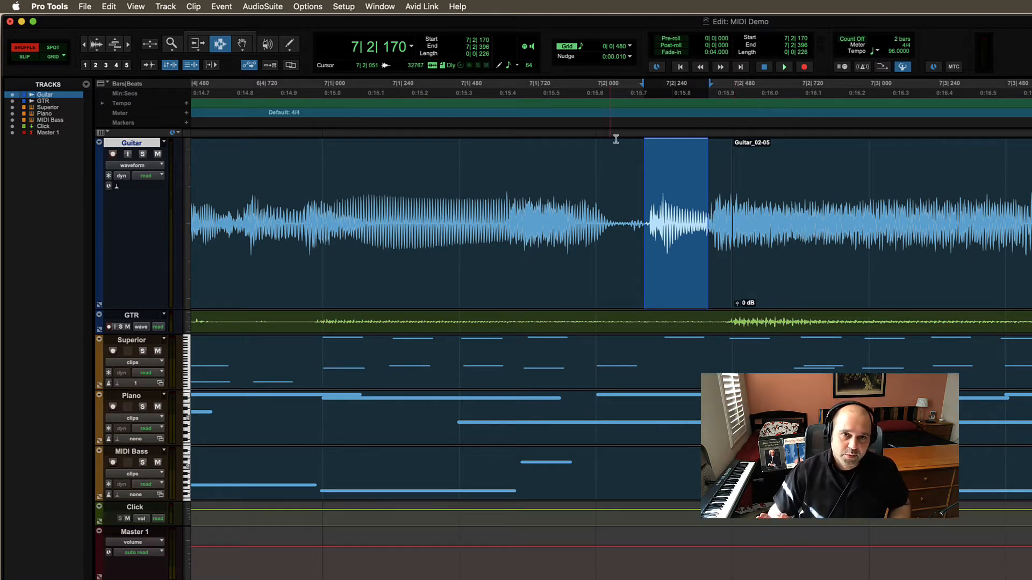
{"action": "key", "text": "Delete"}
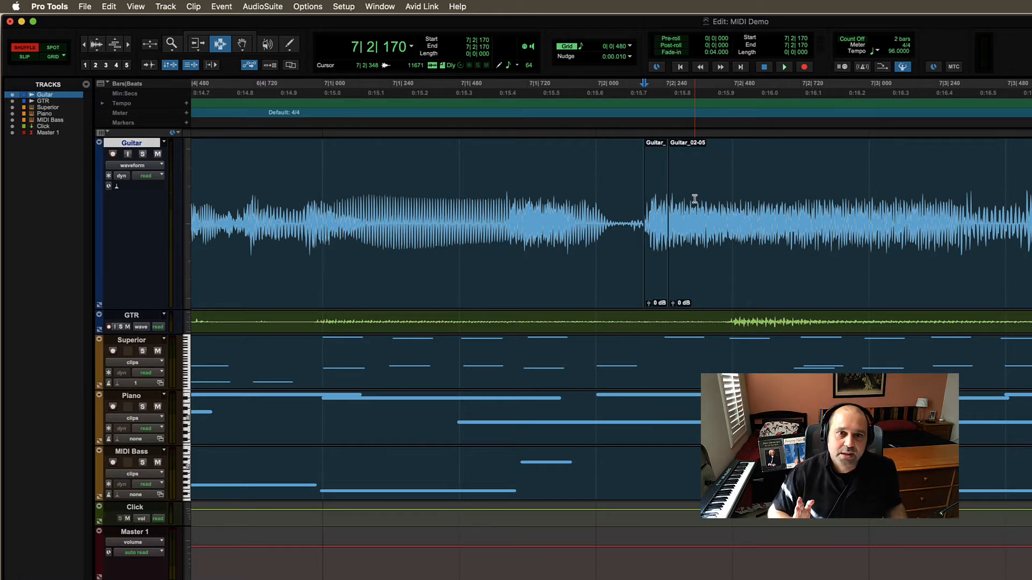
{"action": "key", "text": "ctrl+z"}
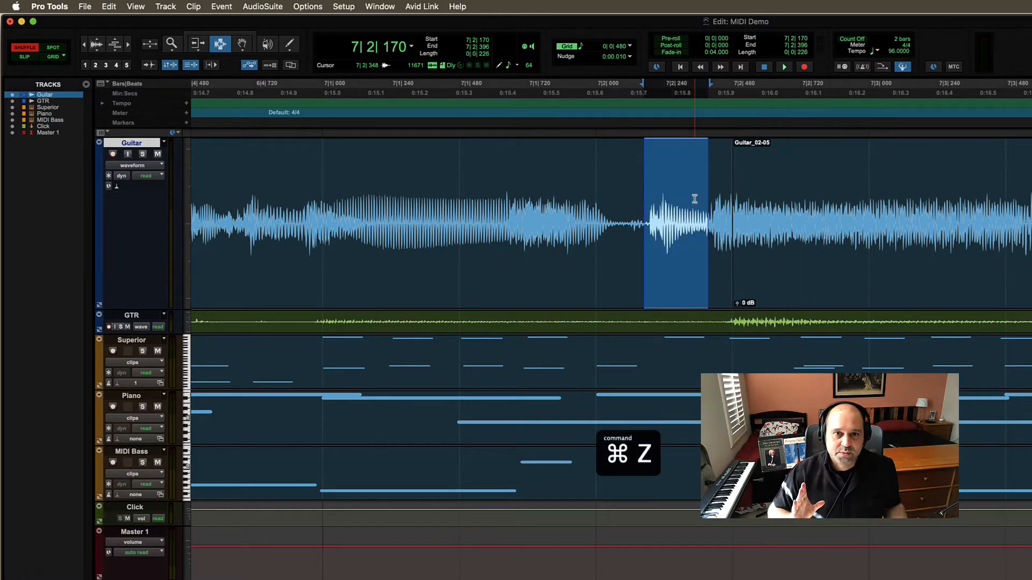
Clear the selection and place the edit cursor at 7|1|758 in the Guitar_02-04 clip
{"action": "left_click", "coordinate": [643, 211]}
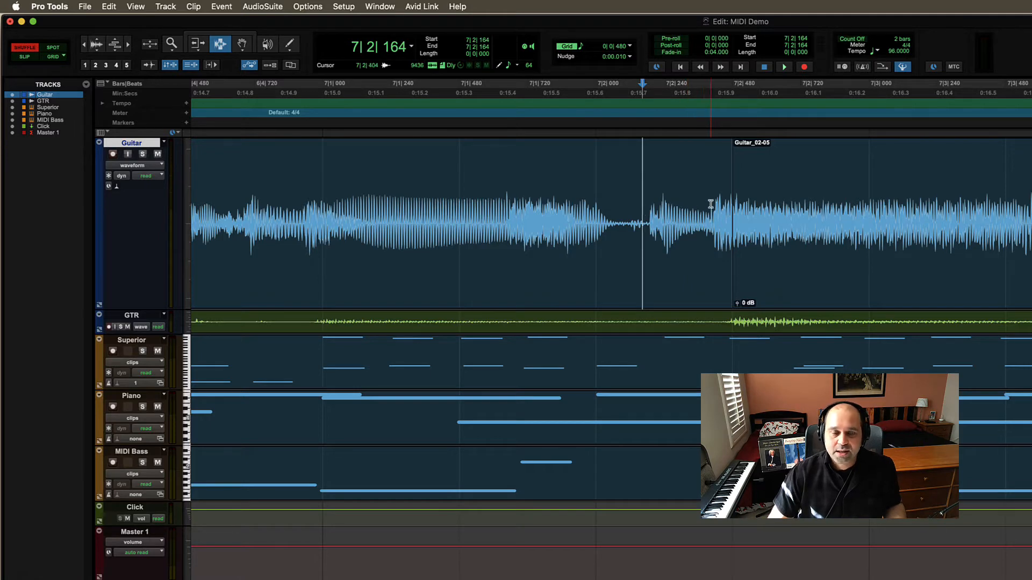
{"action": "left_click", "coordinate": [538, 193]}
{"action": "key", "text": "ctrl+bracketleft"}
{"action": "key", "text": "ctrl+bracketleft"}
{"action": "key", "text": "ctrl+bracketleft"}
{"action": "key", "text": "ctrl+bracketleft"}
{"action": "key", "text": "ctrl+bracketleft"}
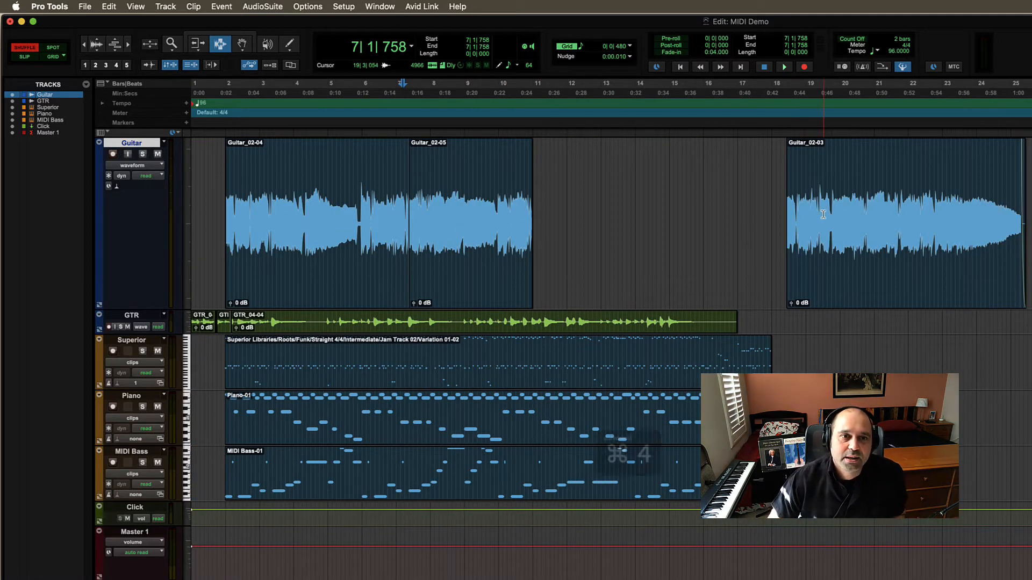
Delete the Guitar_02-05 audio from 8|1|523 to 9|1|561 in Shuffle mode and undo the deletion
{"action": "key", "text": "ctrl+4"}
{"action": "key", "text": "super+3"}
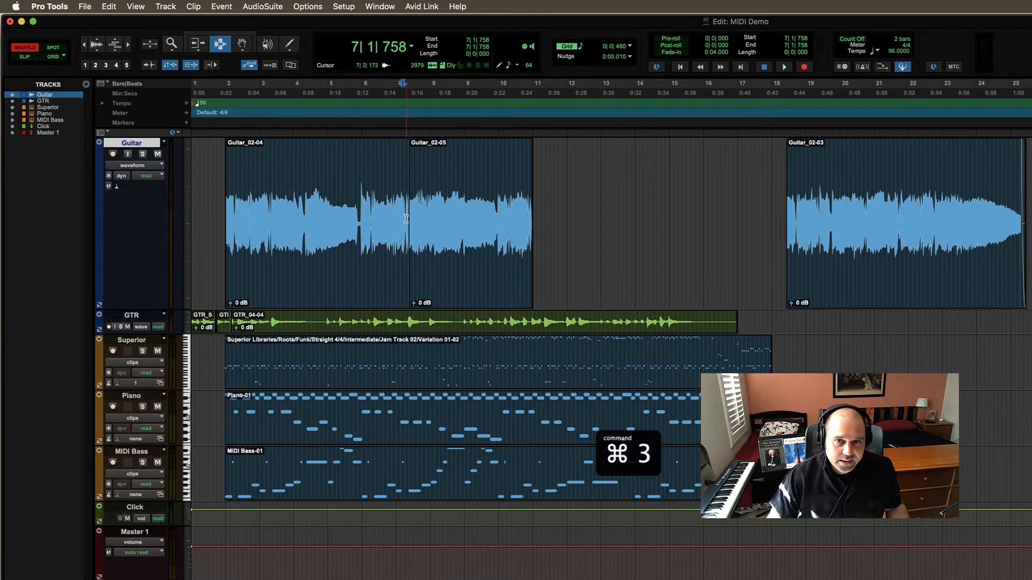
{"action": "left_click_drag", "start_coordinate": [434, 215], "coordinate": [469, 224]}
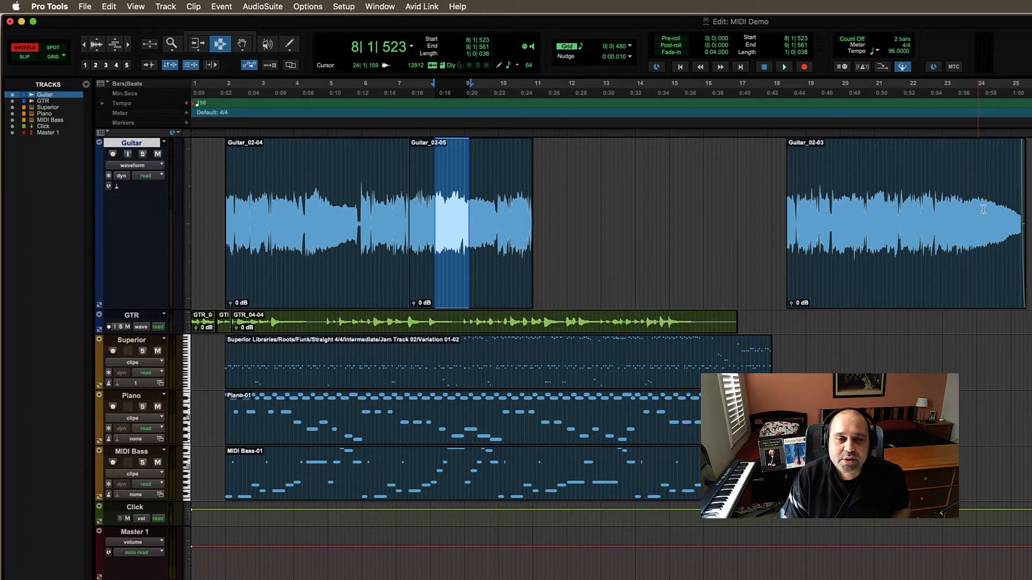
{"action": "key", "text": "Delete"}
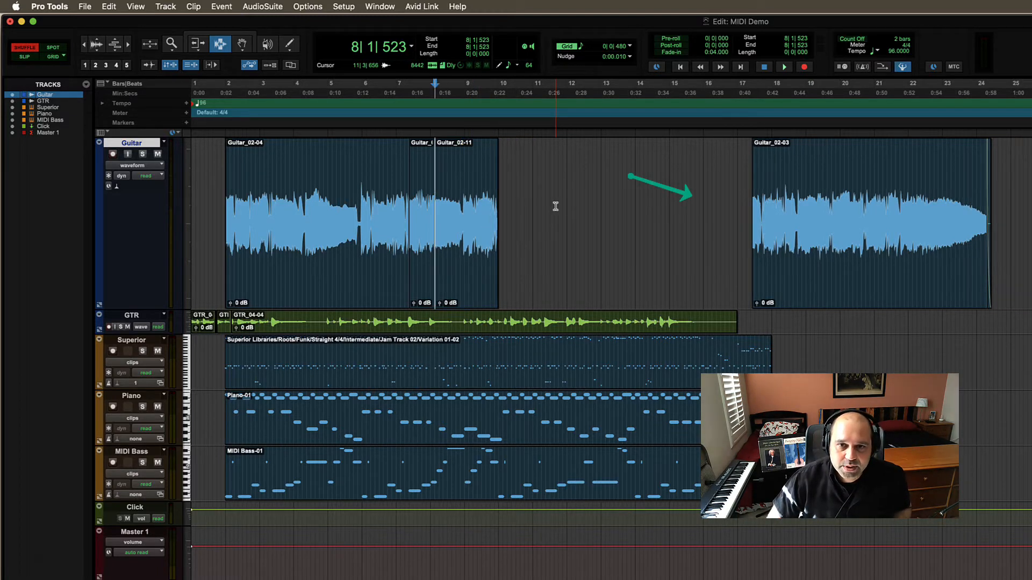
{"action": "key", "text": "super+z"}
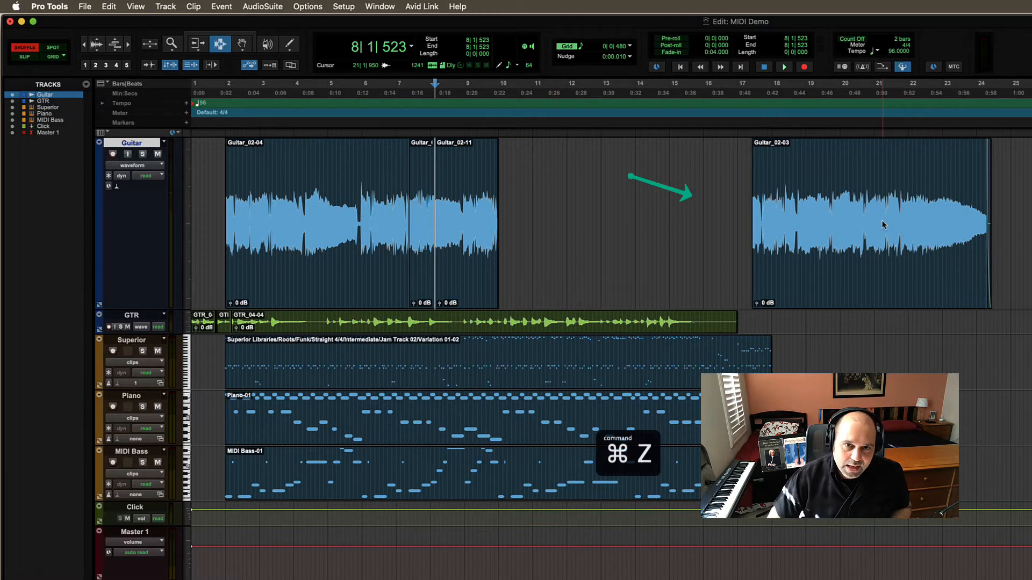
Select two short ranges inside Guitar_02-05, 7|4|902 to 8|1|782 and 8|1|911 to 8|3|413, and place the cursor at 8|1|846
{"action": "left_click_drag", "start_coordinate": [434, 210], "coordinate": [440, 210]}
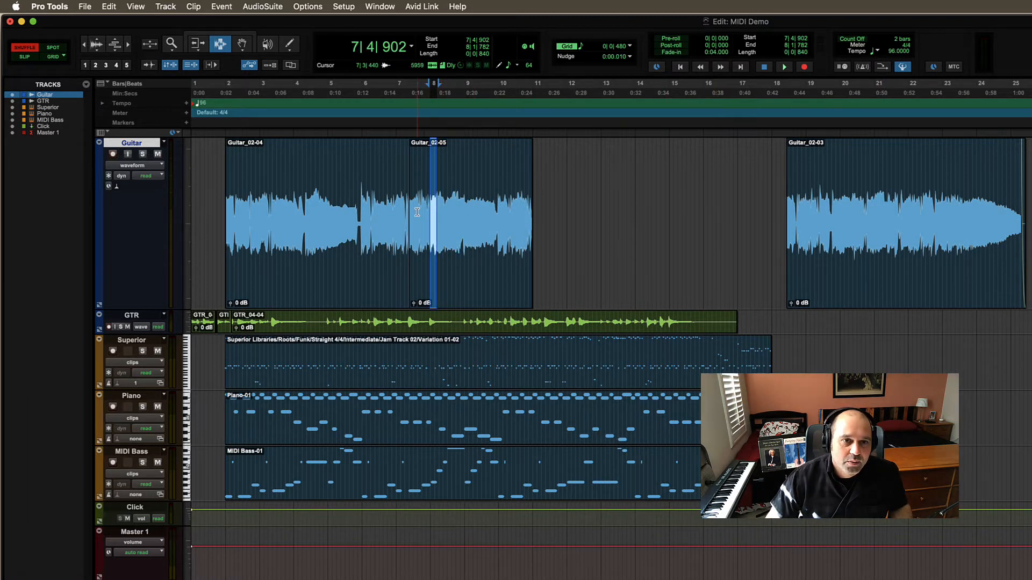
{"action": "left_click_drag", "start_coordinate": [439, 213], "coordinate": [452, 212]}
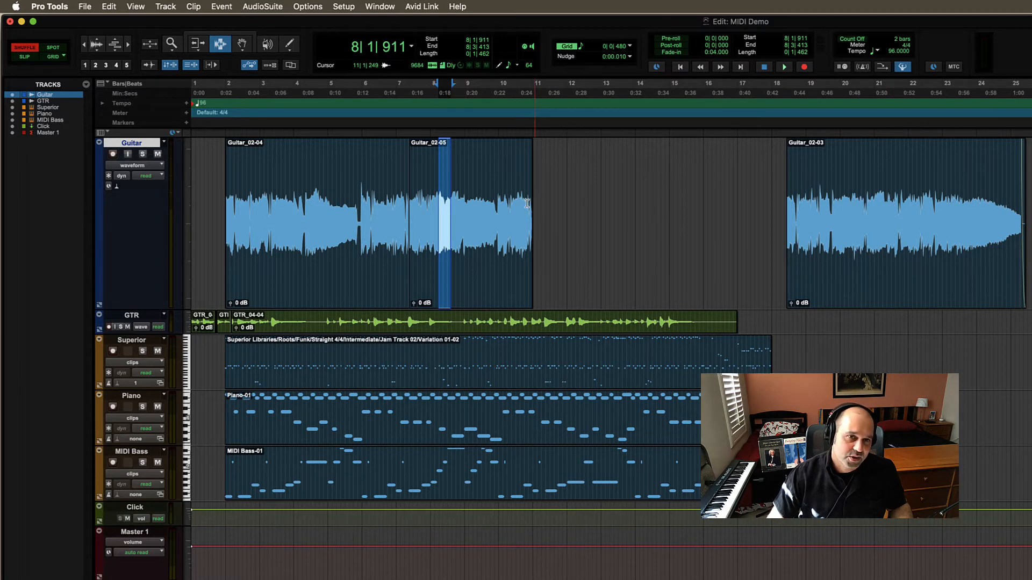
{"action": "left_click", "coordinate": [438, 203]}
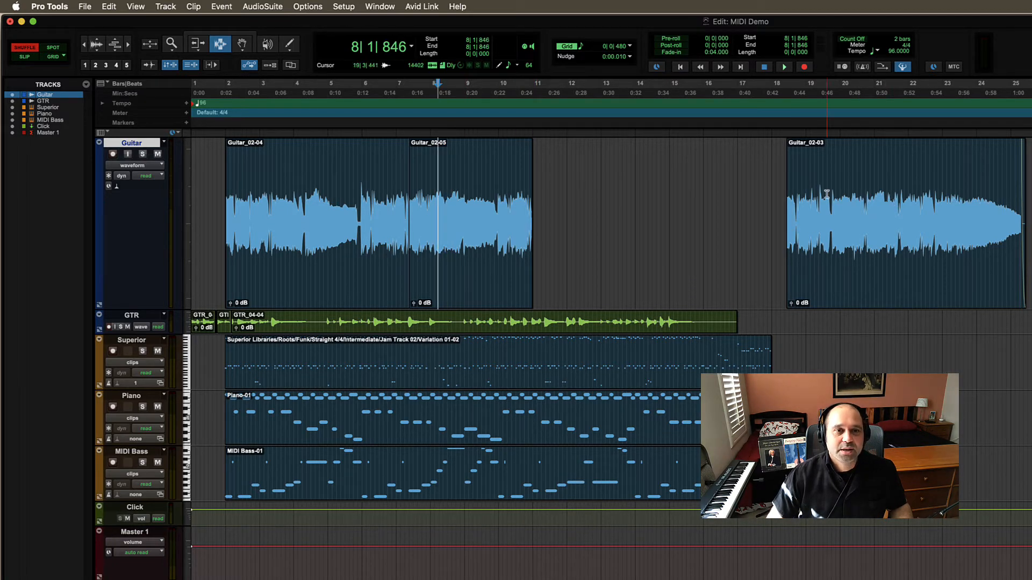
Select the Guitar_02-03 clip with the Grabber, and place the edit cursor at 9|2|829 with the Selector
{"action": "key", "text": "super+4"}
{"action": "left_click", "coordinate": [871, 218]}
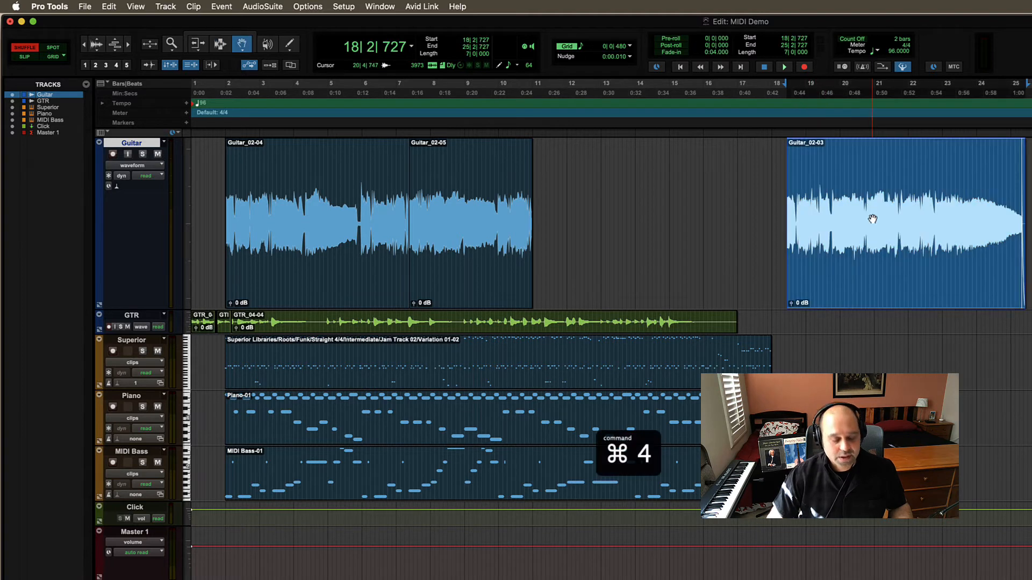
{"action": "key", "text": "super+3"}
{"action": "left_click", "coordinate": [481, 198]}
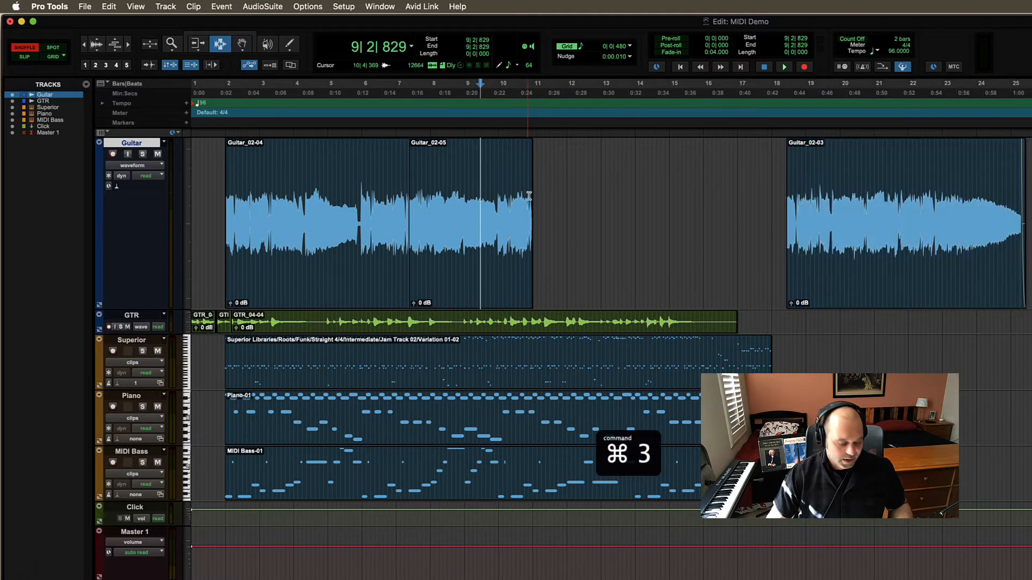
Select the tail of Guitar_02-05 from 9|2|247 to 11|1|766 and clear the selection with the cursor at 9|1|303
{"action": "left_click_drag", "start_coordinate": [529, 196], "coordinate": [404, 202]}
{"action": "left_click", "coordinate": [416, 204]}
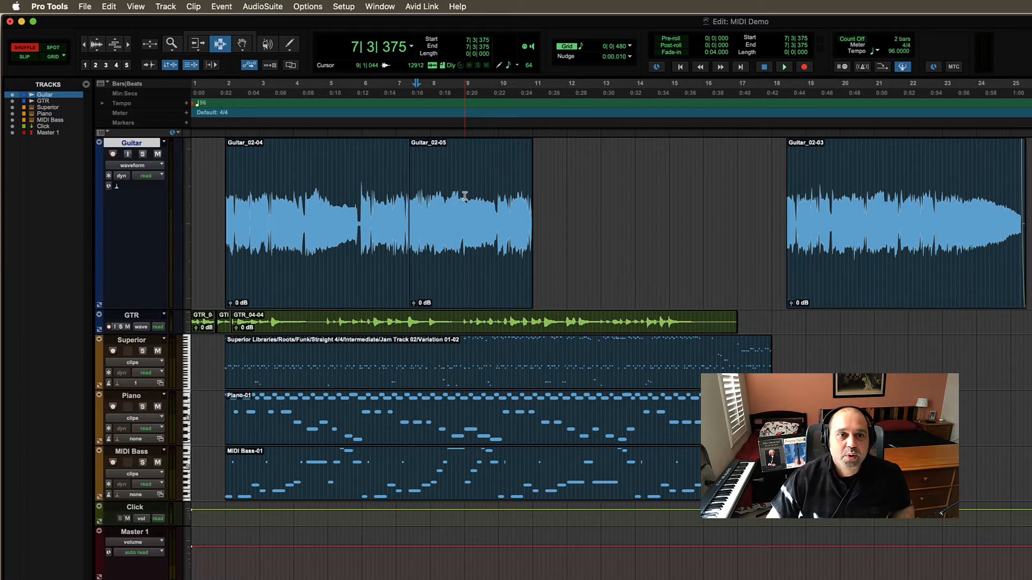
{"action": "left_click_drag", "start_coordinate": [475, 197], "coordinate": [540, 197]}
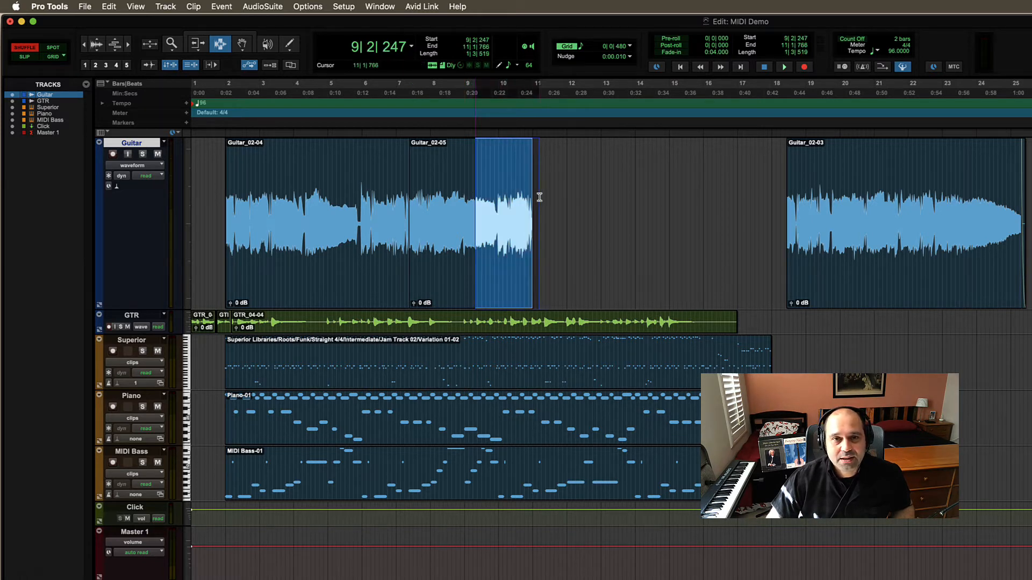
{"action": "left_click", "coordinate": [467, 202]}
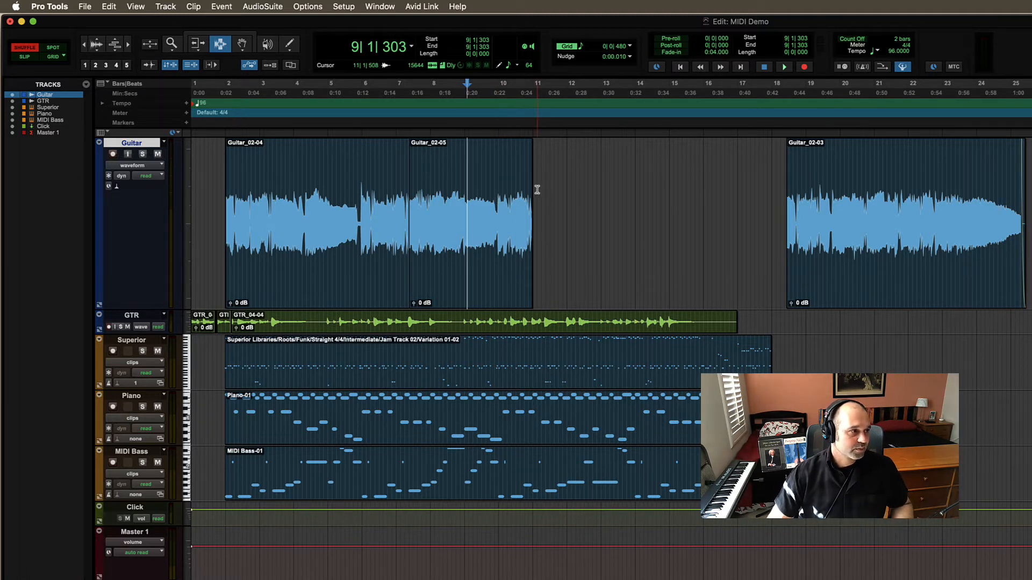
Copy the Guitar_02-05 clip, paste it into the empty gap at 12|2|943 in Shuffle mode and undo the paste
{"action": "key", "text": "super+4"}
{"action": "left_click", "coordinate": [491, 203]}
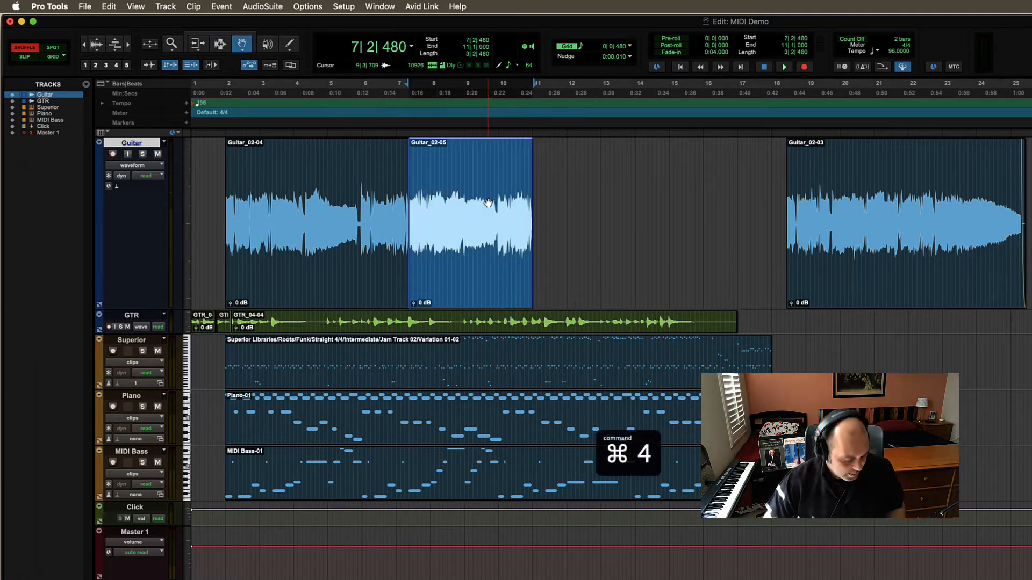
{"action": "key", "text": "super+c"}
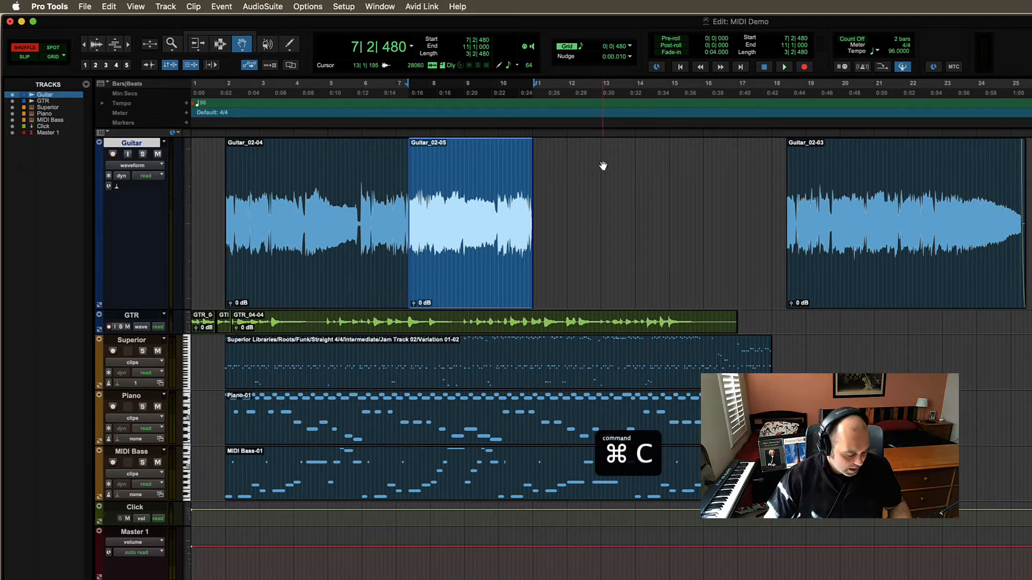
{"action": "key", "text": "super+3"}
{"action": "left_click", "coordinate": [584, 183]}
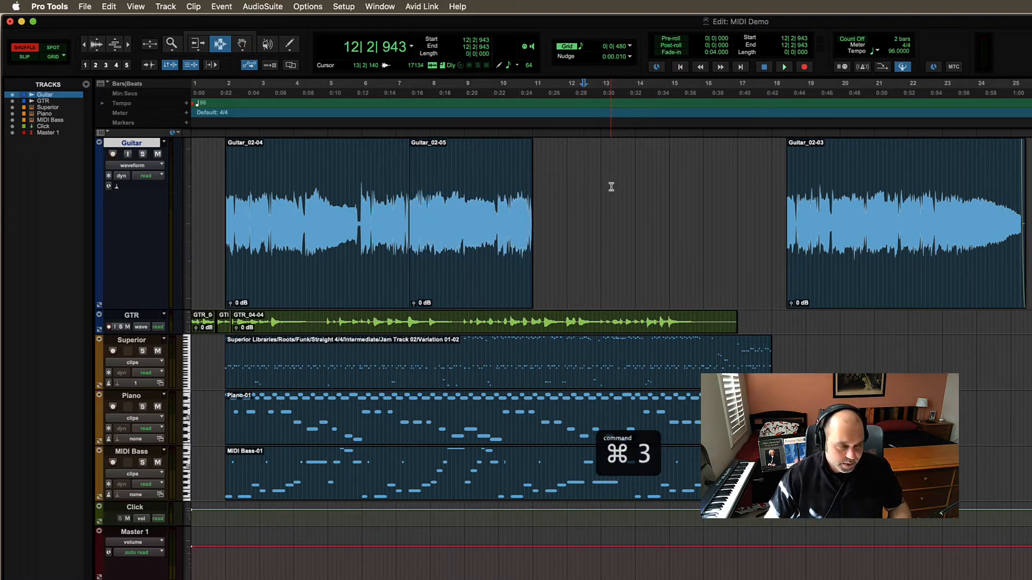
{"action": "key", "text": "super+v"}
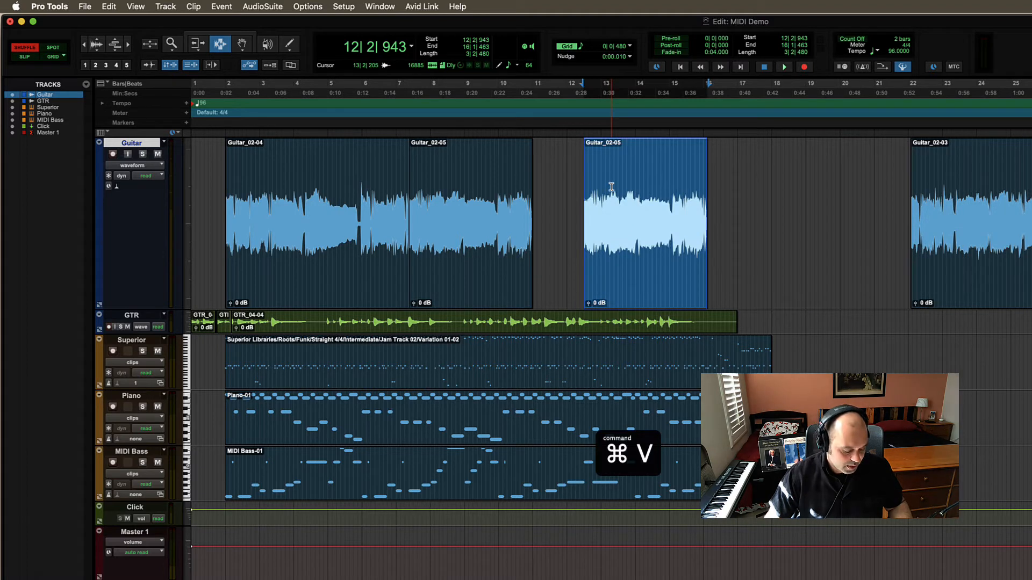
{"action": "key", "text": "super+z"}
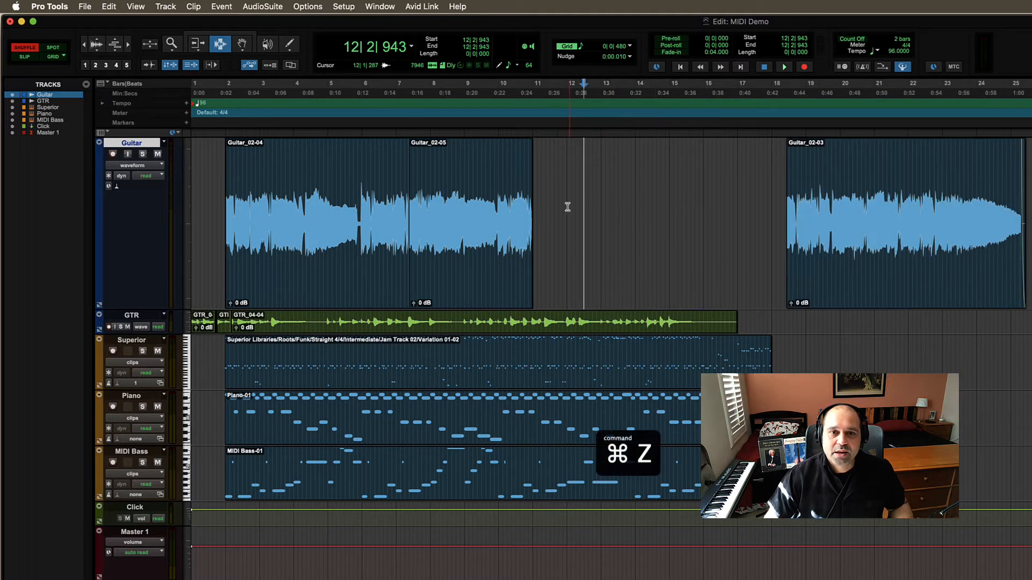
Select the empty gap before Guitar_02-03 from 12|3|112, and reselect it from 13|1|195 to 18|2|717
{"action": "left_click_drag", "start_coordinate": [589, 198], "coordinate": [787, 206]}
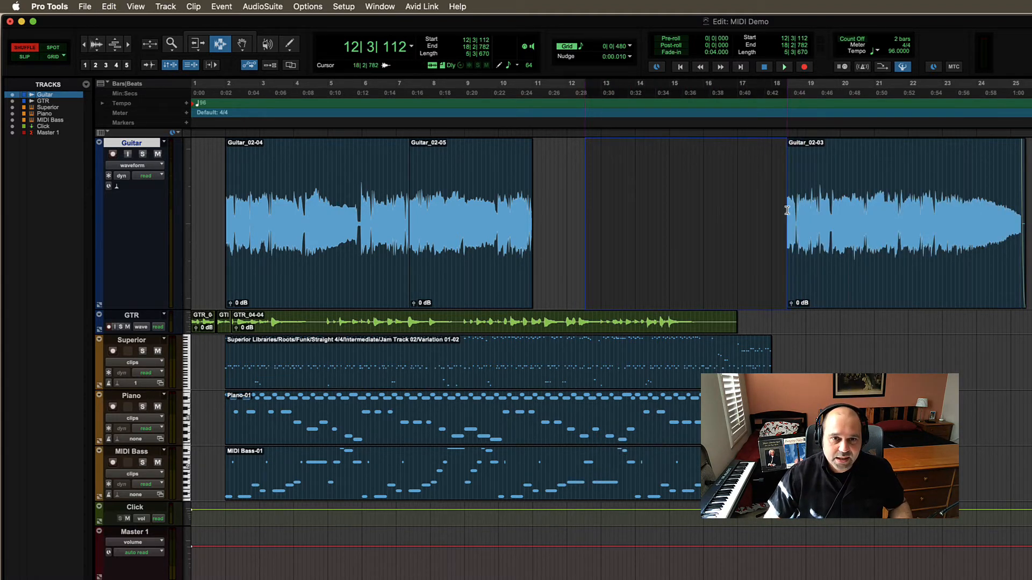
{"action": "double_click", "coordinate": [583, 197]}
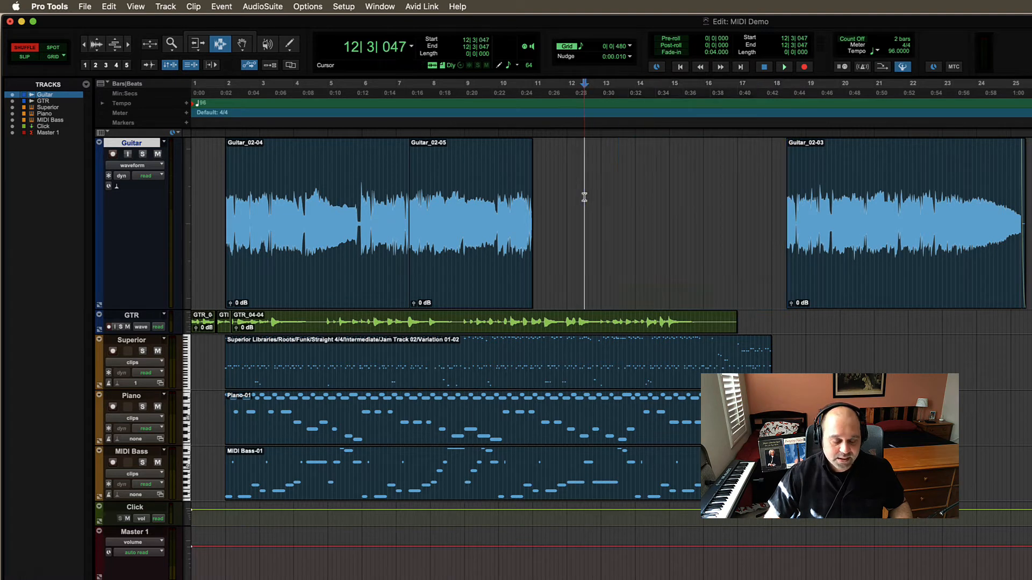
{"action": "left_click", "coordinate": [603, 197]}
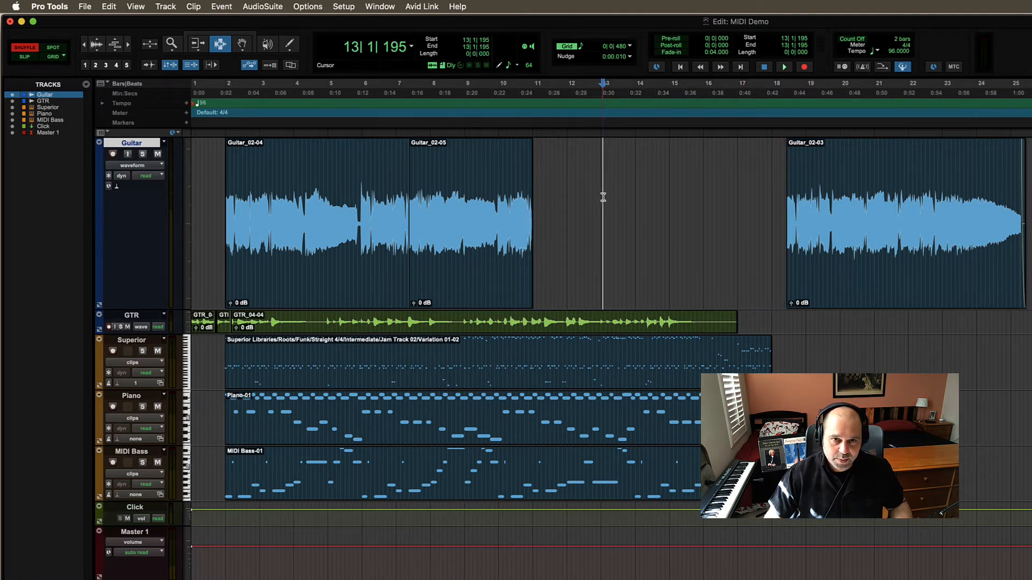
{"action": "left_click_drag", "start_coordinate": [603, 198], "coordinate": [787, 198]}
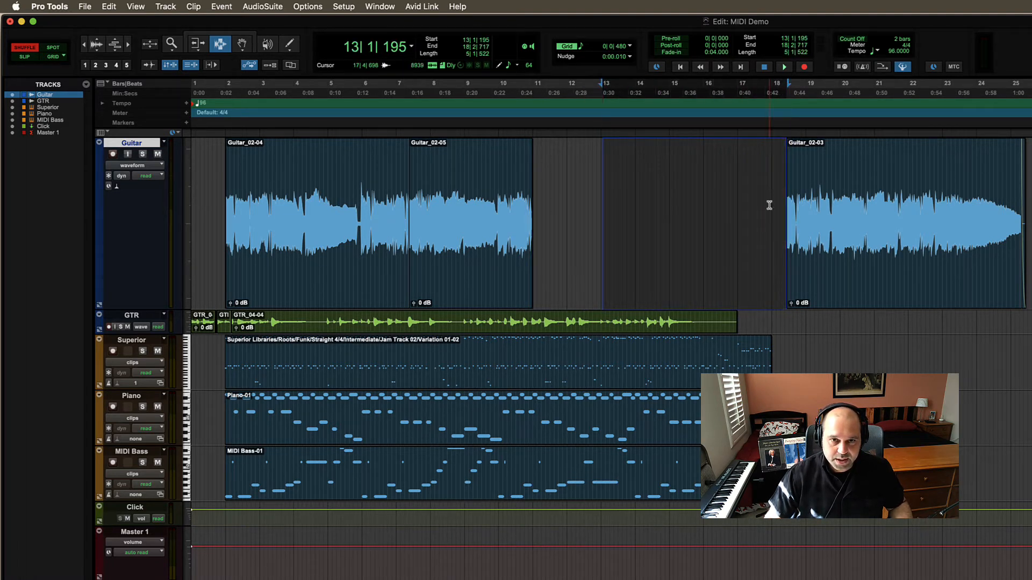
Paste the copied Guitar clip at 12|4|897 in Shuffle mode and undo the paste
{"action": "left_click", "coordinate": [600, 205]}
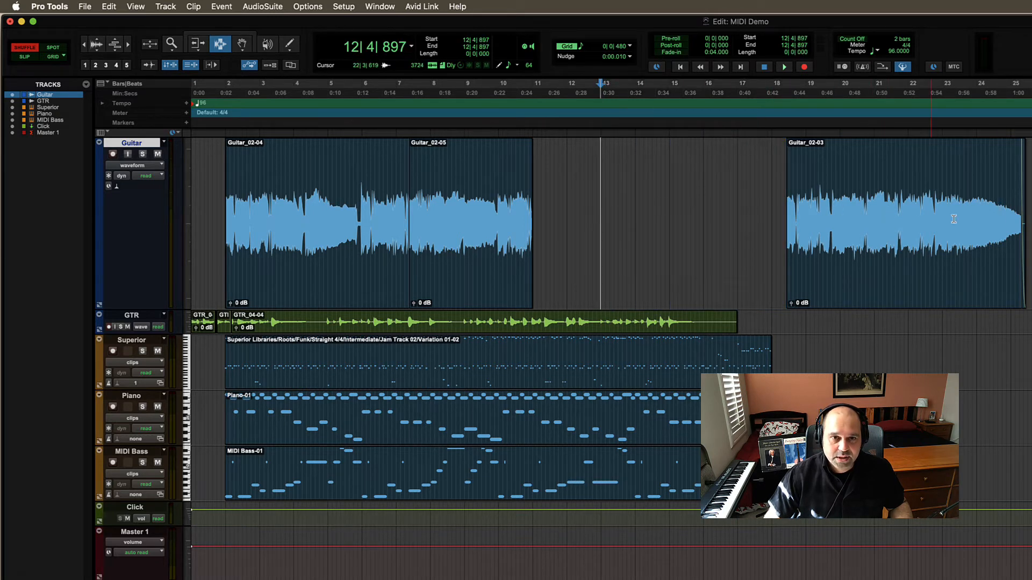
{"action": "key", "text": "super+v"}
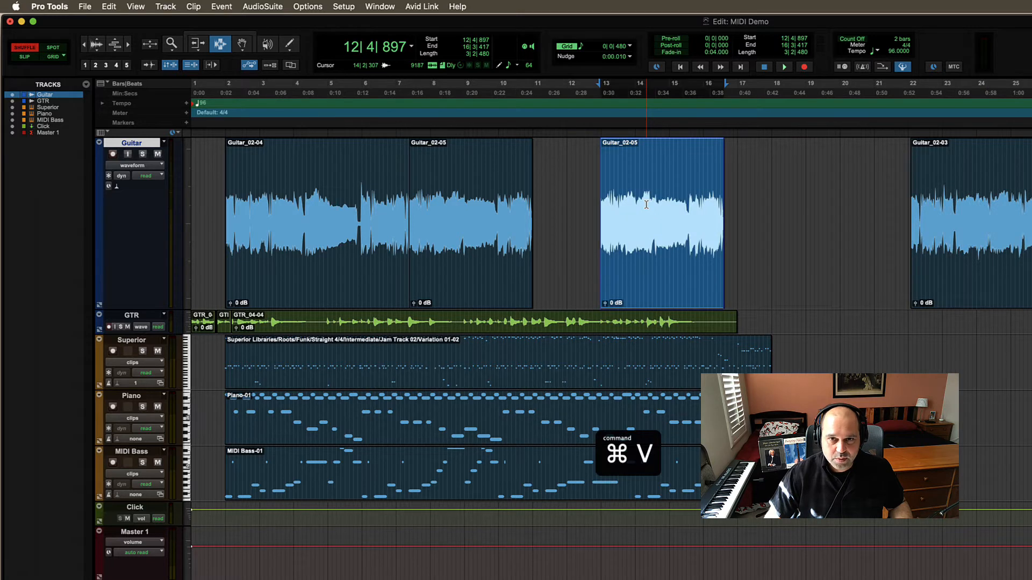
{"action": "left_click_drag", "start_coordinate": [722, 198], "coordinate": [907, 210]}
{"action": "key", "text": "super+z"}
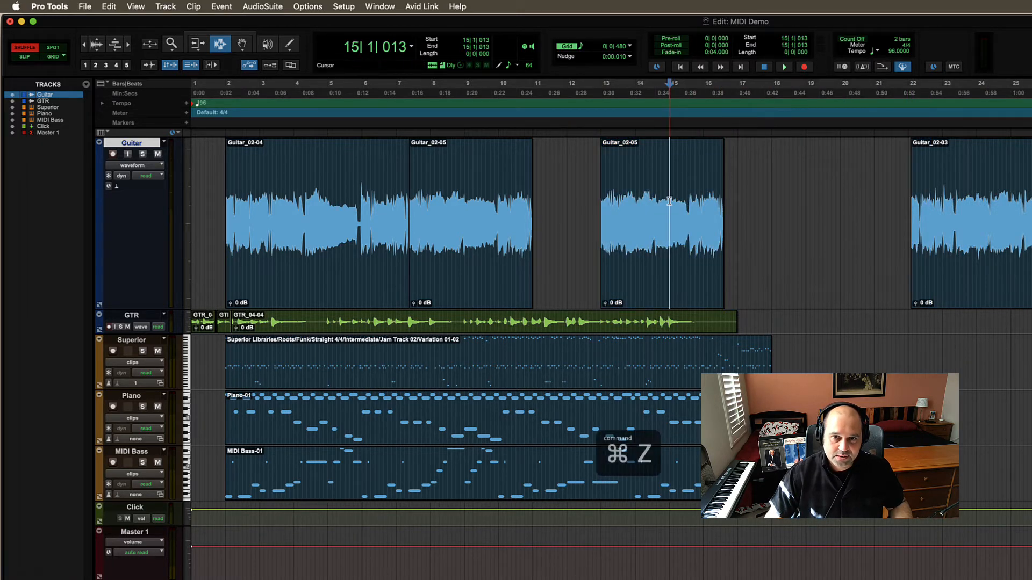
{"action": "key", "text": "super+z"}
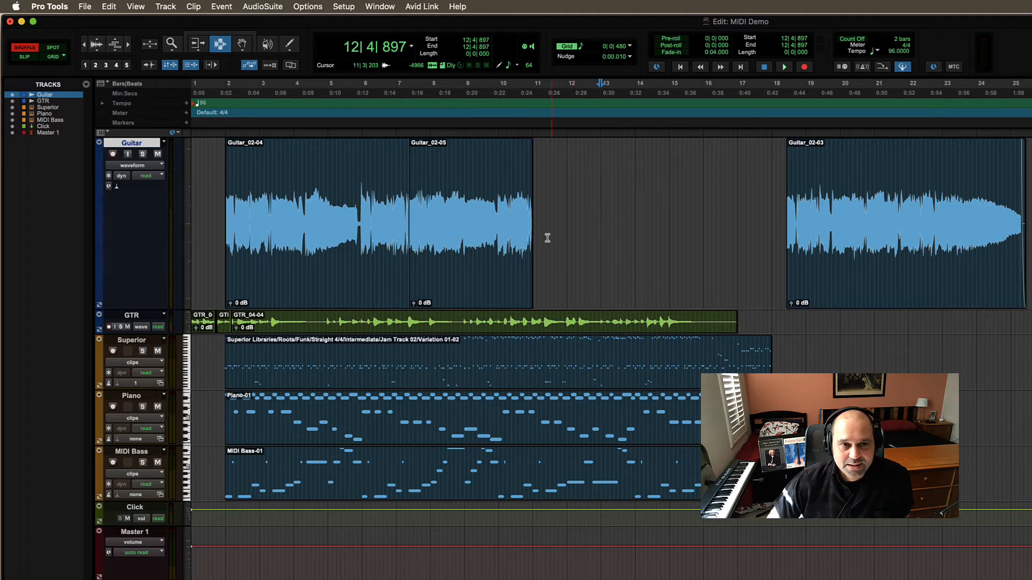
Place the edit cursor at 15|2|345 in the empty gap on the Guitar track and switch the edit mode to Slip
{"action": "left_click_drag", "start_coordinate": [554, 239], "coordinate": [675, 242]}
{"action": "left_click", "coordinate": [680, 242]}
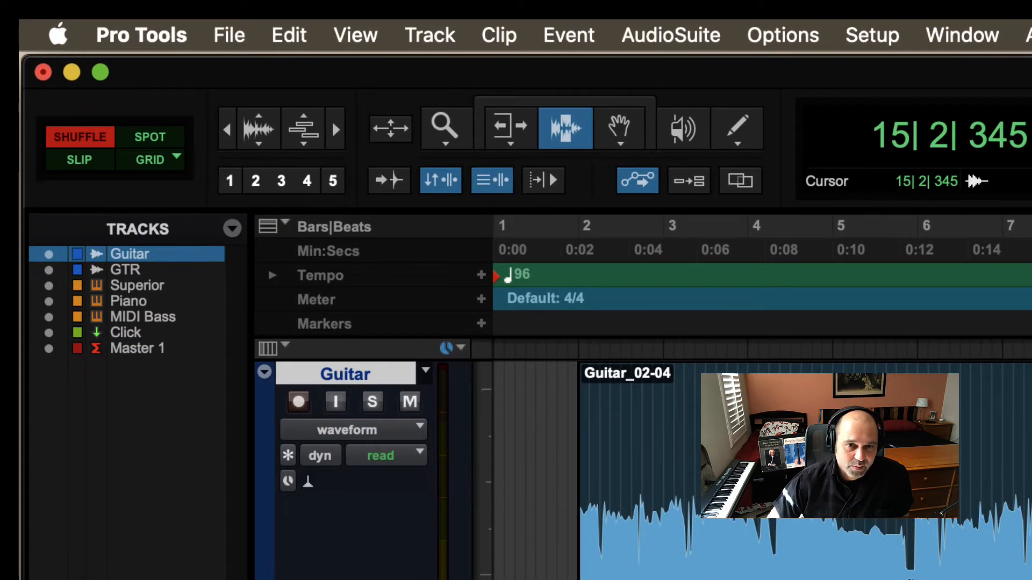
{"action": "left_click", "coordinate": [82, 161]}
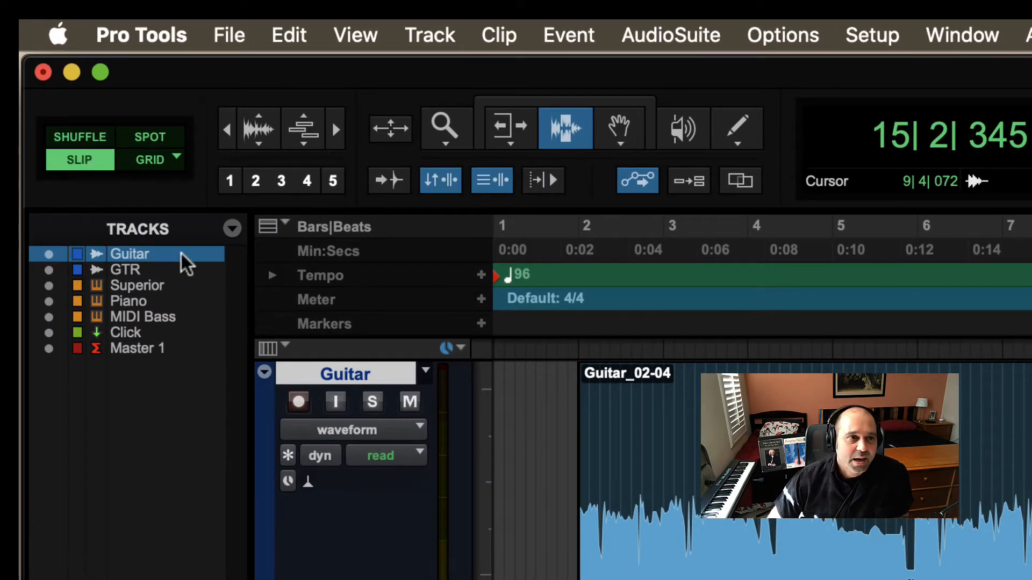
Select the Guitar_02-05 audio from 8|2|274 to 9|3|128 with the Selector
{"action": "left_click", "coordinate": [999, 394]}
{"action": "left_click_drag", "start_coordinate": [869, 370], "coordinate": [403, 156]}
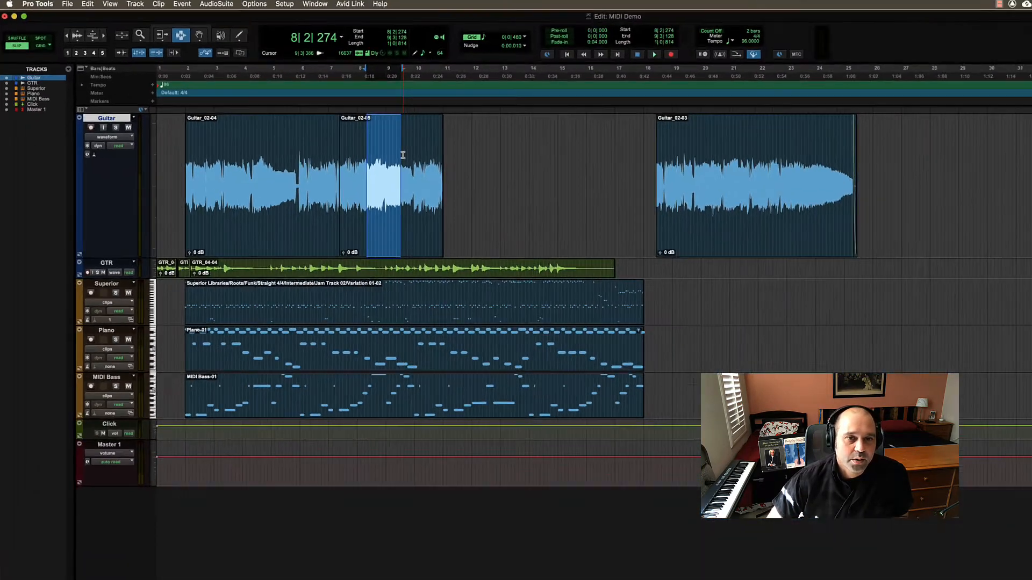
{"action": "key", "text": "super+bracketright"}
{"action": "key", "text": "super+bracketright"}
{"action": "key", "text": "super+bracketright"}
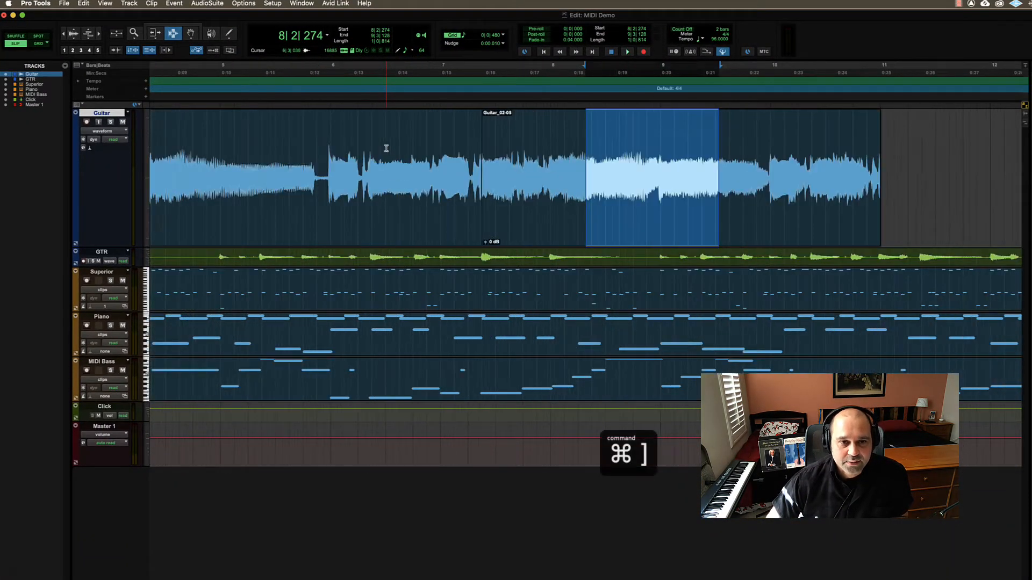
Select Guitar_02-05 with the Grabber and move it freely in Slip mode, to 9|3|727 and to 8|2|841
{"action": "left_click", "coordinate": [410, 167]}
{"action": "key", "text": "super+4"}
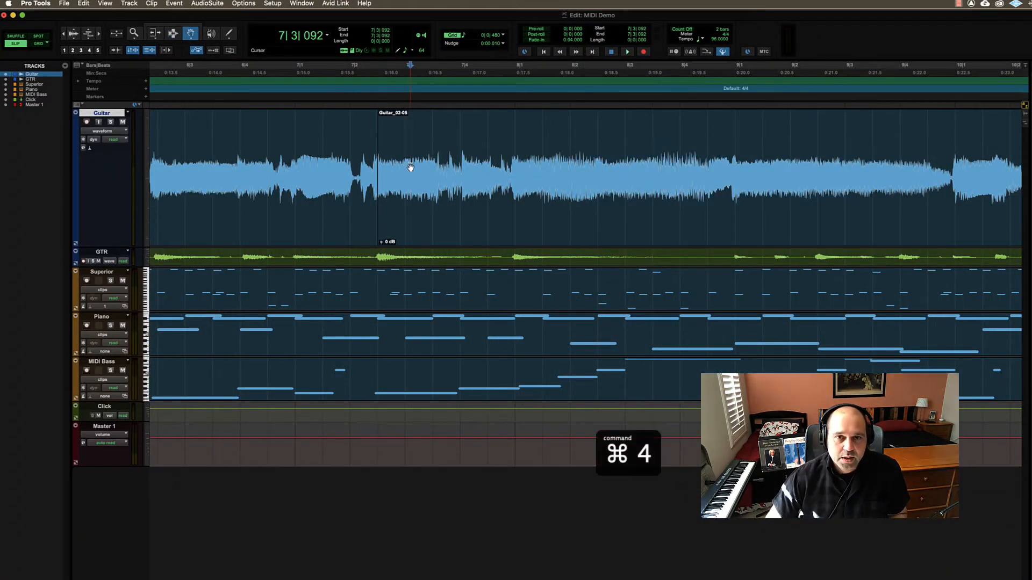
{"action": "left_click", "coordinate": [402, 169]}
{"action": "key", "text": "super+bracketleft"}
{"action": "key", "text": "super+bracketleft"}
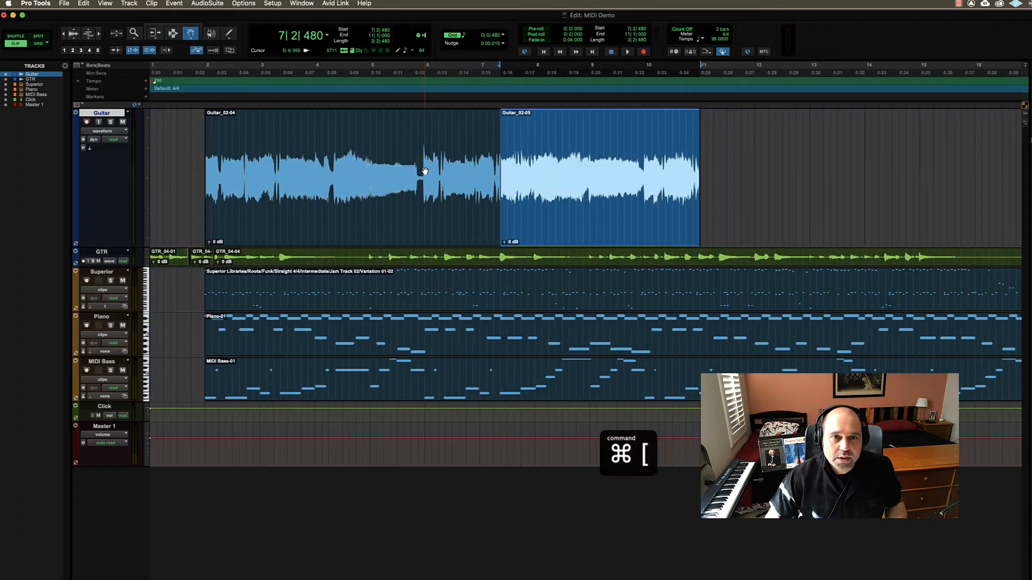
{"action": "left_click_drag", "start_coordinate": [521, 157], "coordinate": [656, 160]}
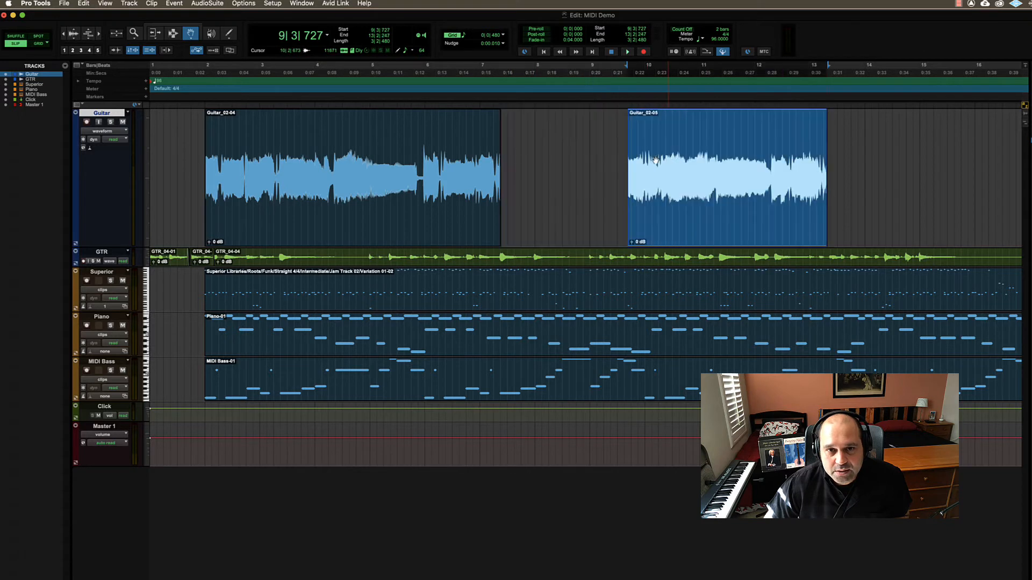
{"action": "left_click_drag", "start_coordinate": [740, 156], "coordinate": [654, 160]}
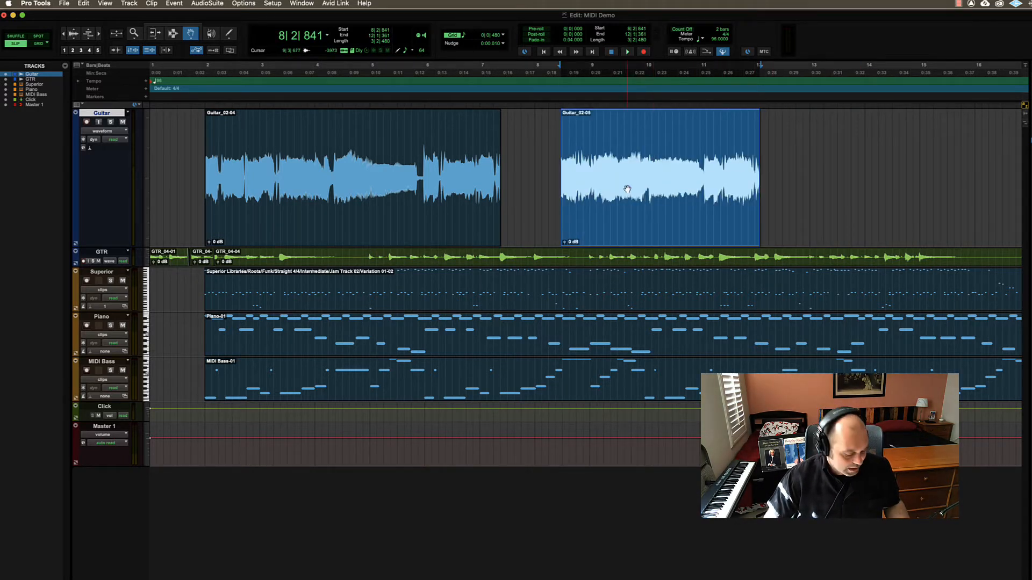
Undo all the Slip mode moves of Guitar_02-05 so it starts at 7|2|480 against the end of Guitar_02-04
{"action": "key", "text": "super+z"}
{"action": "key", "text": "super+z"}
{"action": "key", "text": "super+z"}
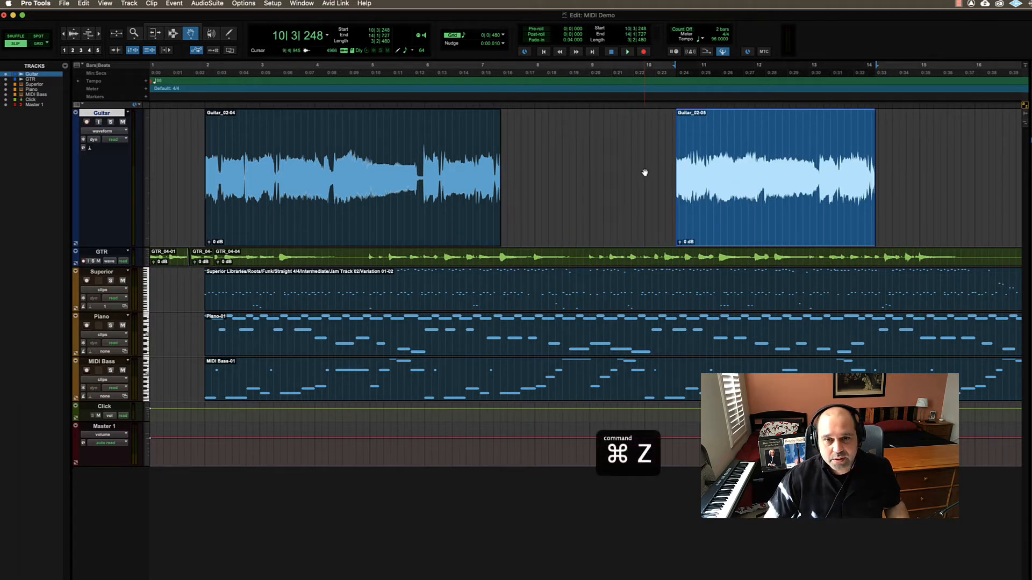
{"action": "key", "text": "super+z"}
{"action": "key", "text": "super+z"}
{"action": "key", "text": "super+z"}
{"action": "key", "text": "super+z"}
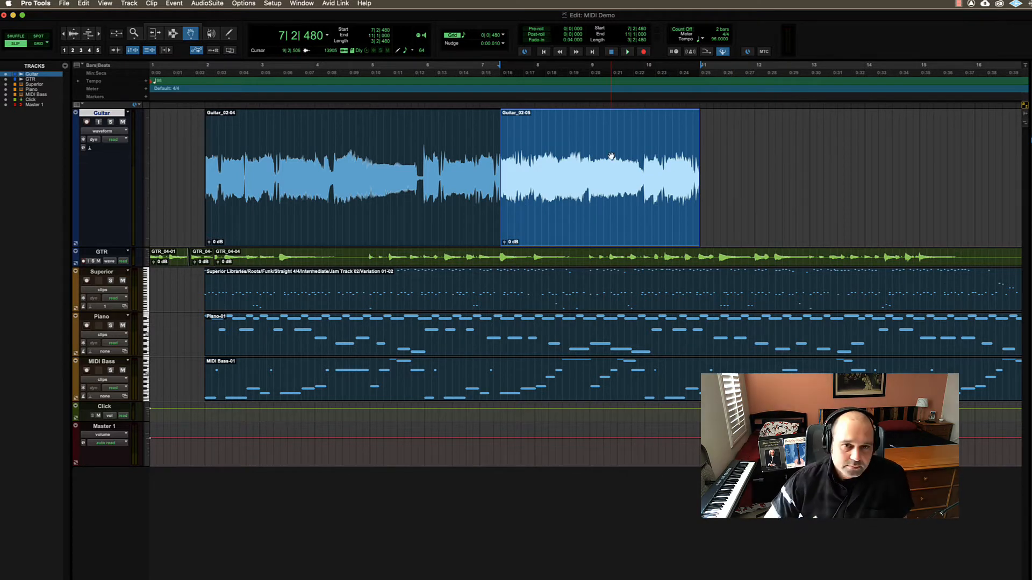
Set the edit mode to Shuffle and select clips on the Guitar track with the Grabber, ending on Guitar_02-05
{"action": "left_click", "coordinate": [18, 36]}
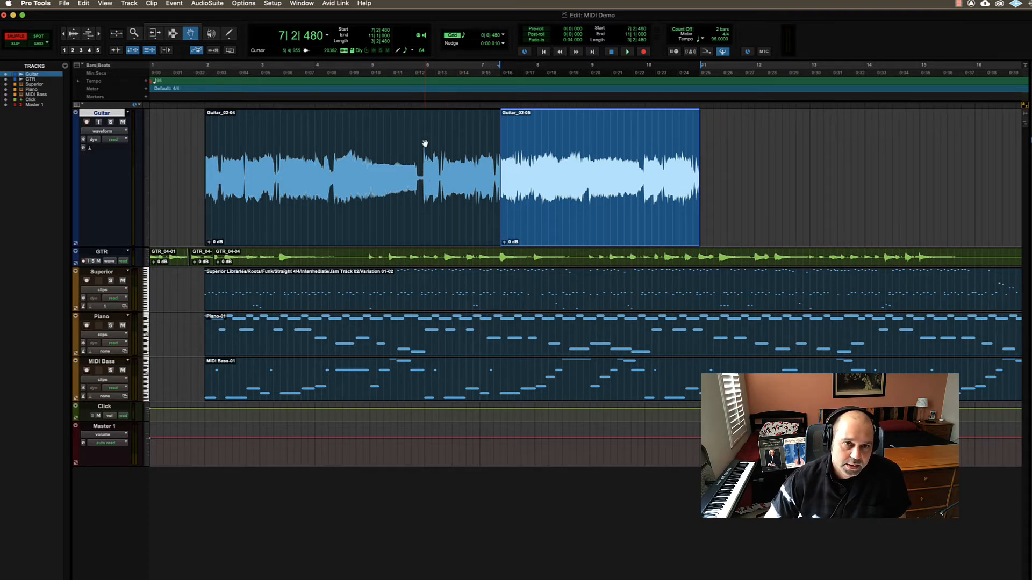
{"action": "left_click", "coordinate": [391, 144]}
{"action": "left_click", "coordinate": [587, 154]}
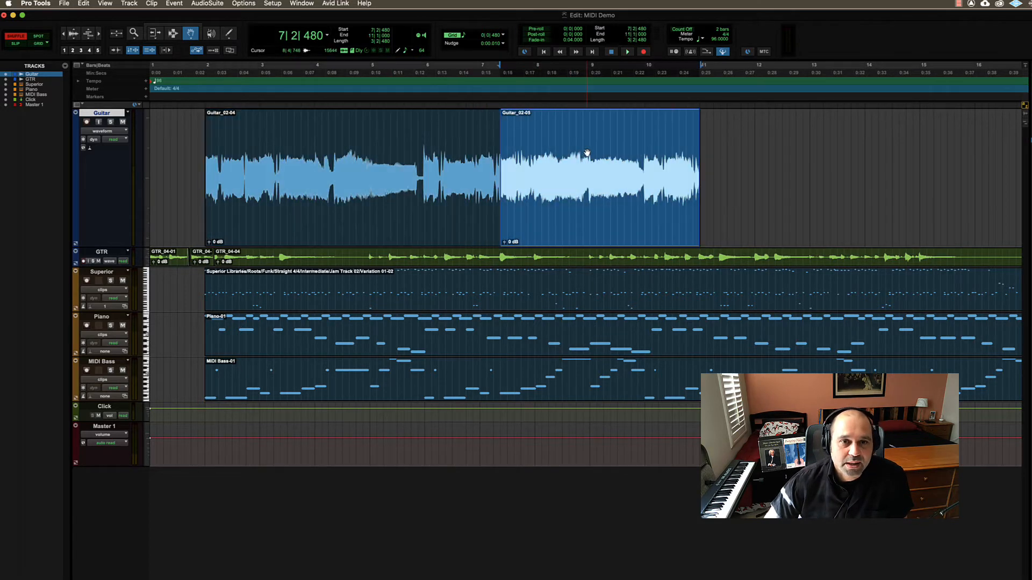
Return to Slip mode and move Guitar_02-05 over Guitar_02-04, to 5|2|017 and 3|1|319, and out to 9|4|639
{"action": "left_click", "coordinate": [24, 44]}
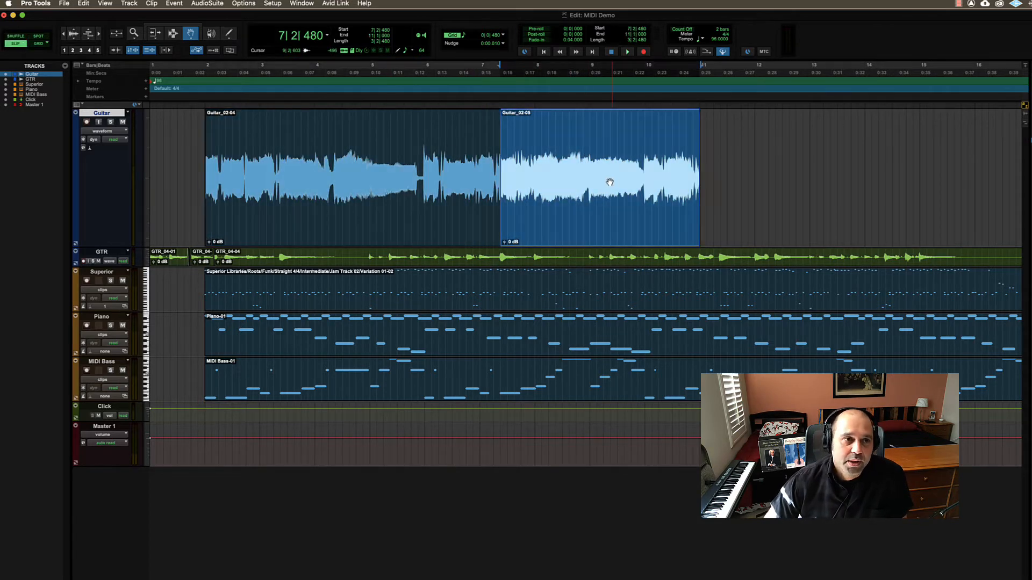
{"action": "left_click_drag", "start_coordinate": [608, 179], "coordinate": [494, 184]}
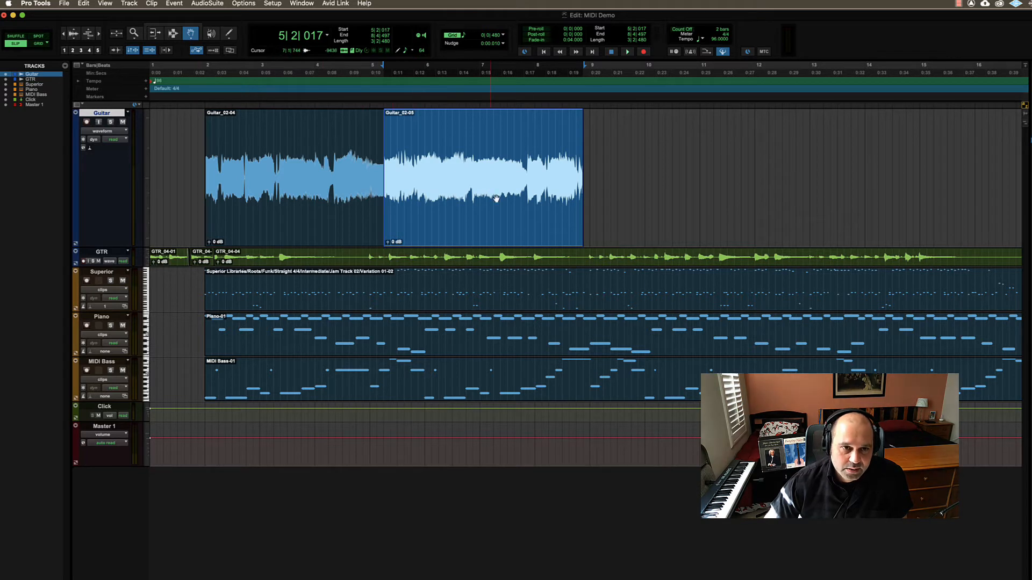
{"action": "left_click_drag", "start_coordinate": [462, 184], "coordinate": [669, 194]}
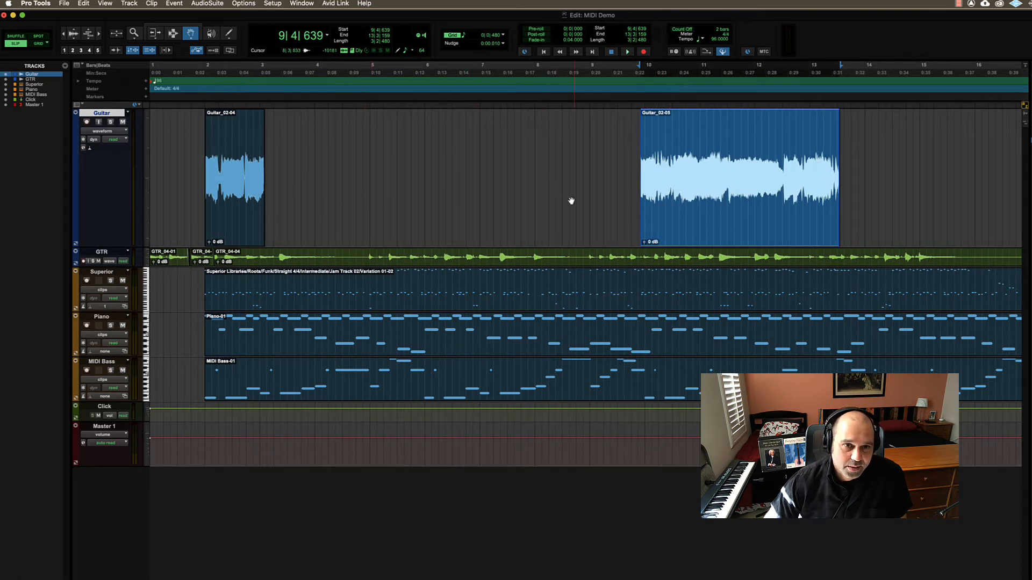
Undo all the moves of Guitar_02-05 over Guitar_02-04, back to its start at 7|2|480
{"action": "key", "text": "super+z"}
{"action": "key", "text": "super+z"}
{"action": "key", "text": "super+z"}
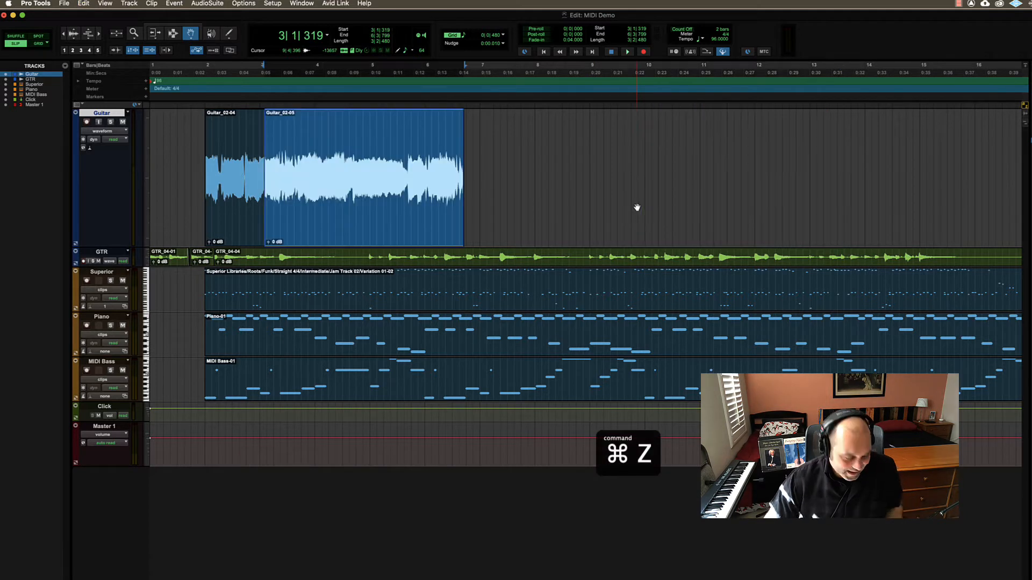
{"action": "key", "text": "super+z"}
{"action": "key", "text": "super+z"}
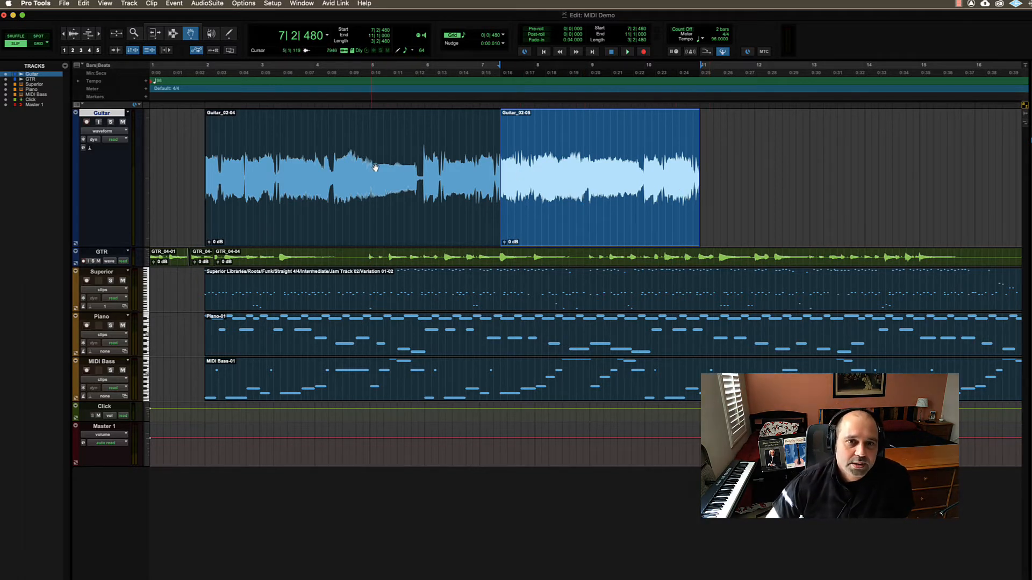
Try trimming the end of Guitar_02-05 shorter with the Trimmer in Slip mode, and undo the trim
{"action": "key", "text": "super+3"}
{"action": "left_click_drag", "start_coordinate": [309, 177], "coordinate": [504, 179]}
{"action": "key", "text": "super+2"}
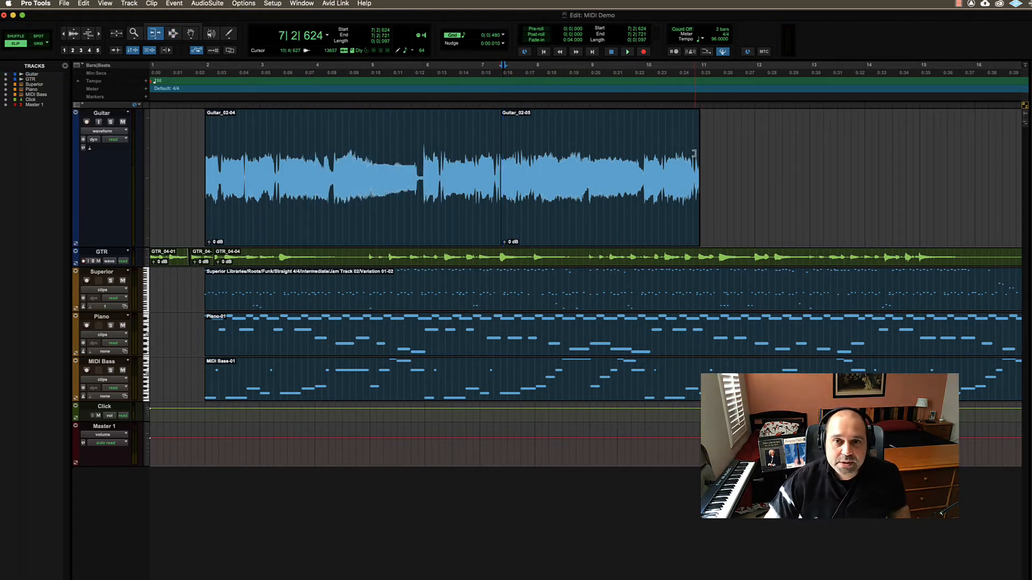
{"action": "left_click_drag", "start_coordinate": [693, 157], "coordinate": [612, 160]}
{"action": "key", "text": "super+z"}
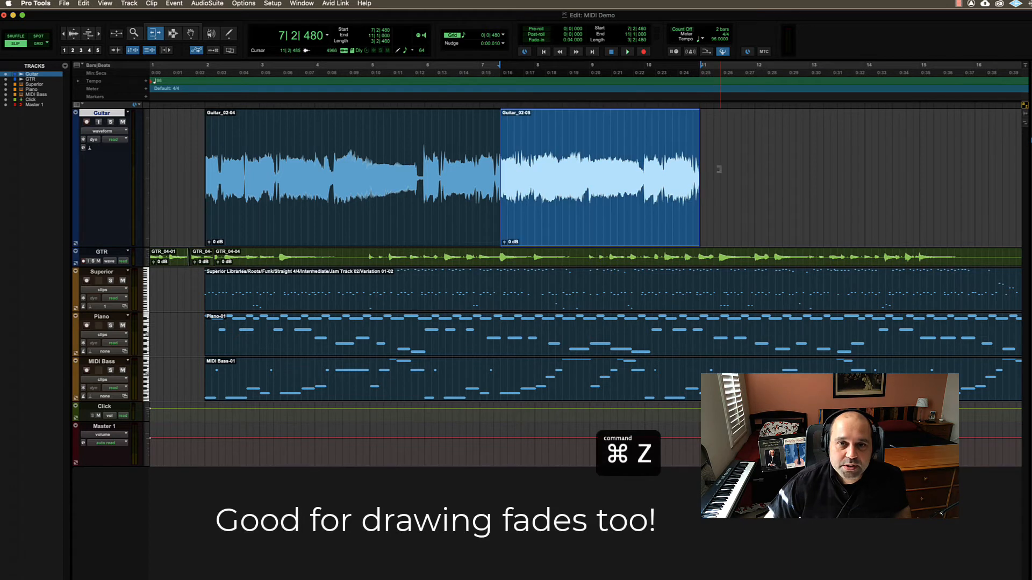
Select the Guitar_02-04 audio from 3|2|247 to 4|2|220 with the Selector and delete it in Slip mode
{"action": "key", "text": "super+3"}
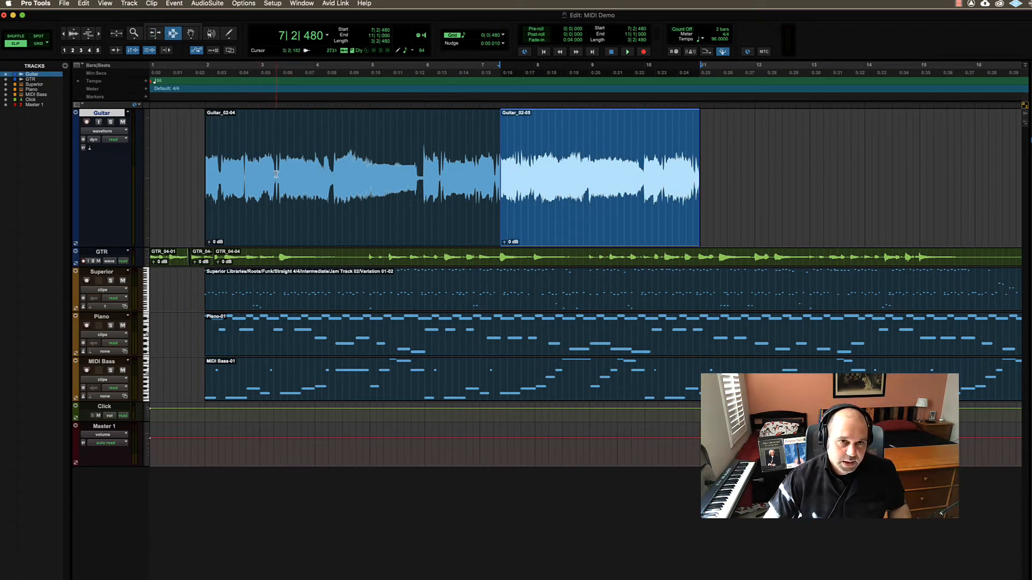
{"action": "left_click_drag", "start_coordinate": [278, 172], "coordinate": [332, 174]}
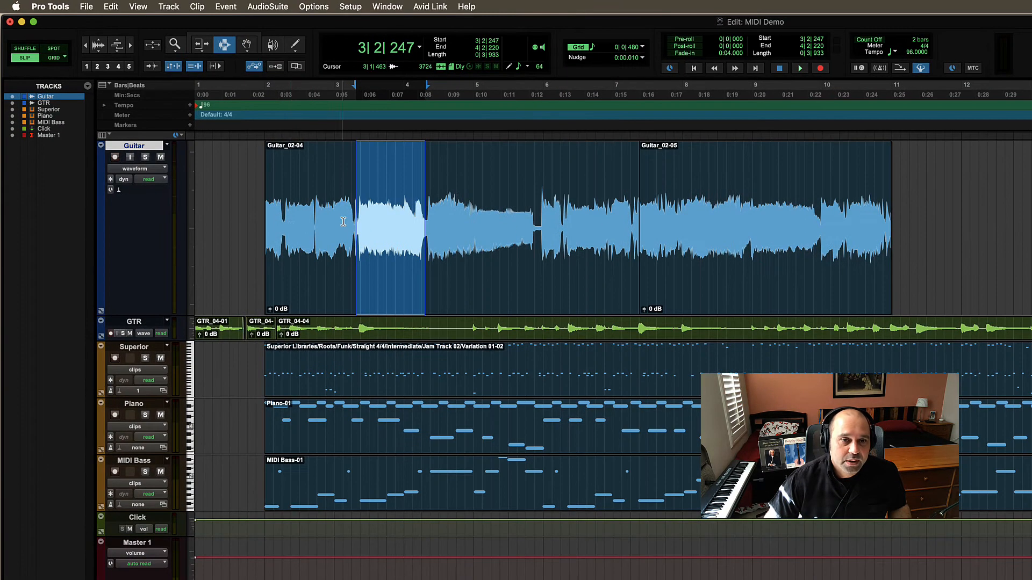
{"action": "key", "text": "Delete"}
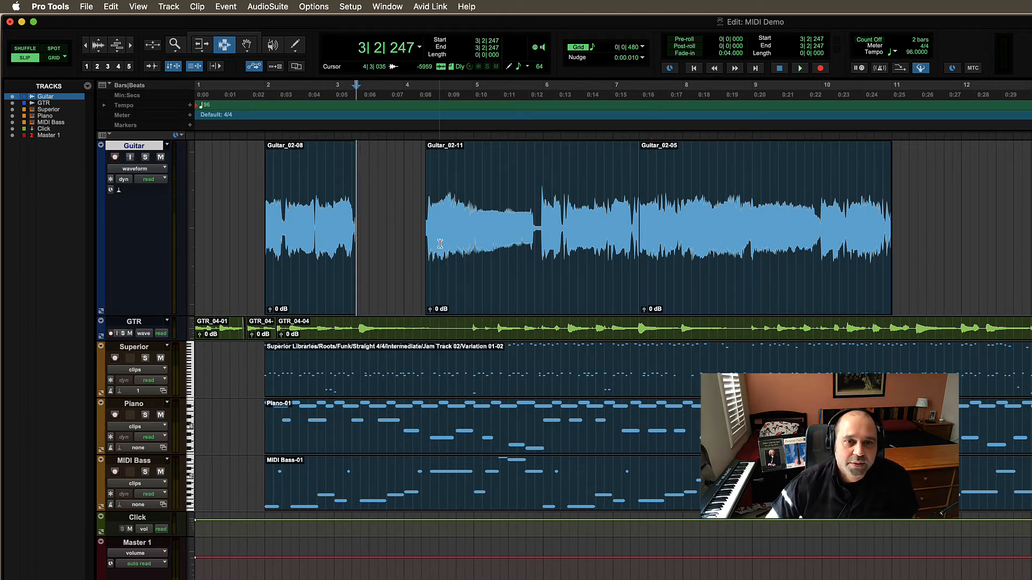
Undo the deletion in Guitar_02-04 and place the edit cursor at 4|4|400 and at 2|3|445
{"action": "key", "text": "super+z"}
{"action": "left_click", "coordinate": [464, 242]}
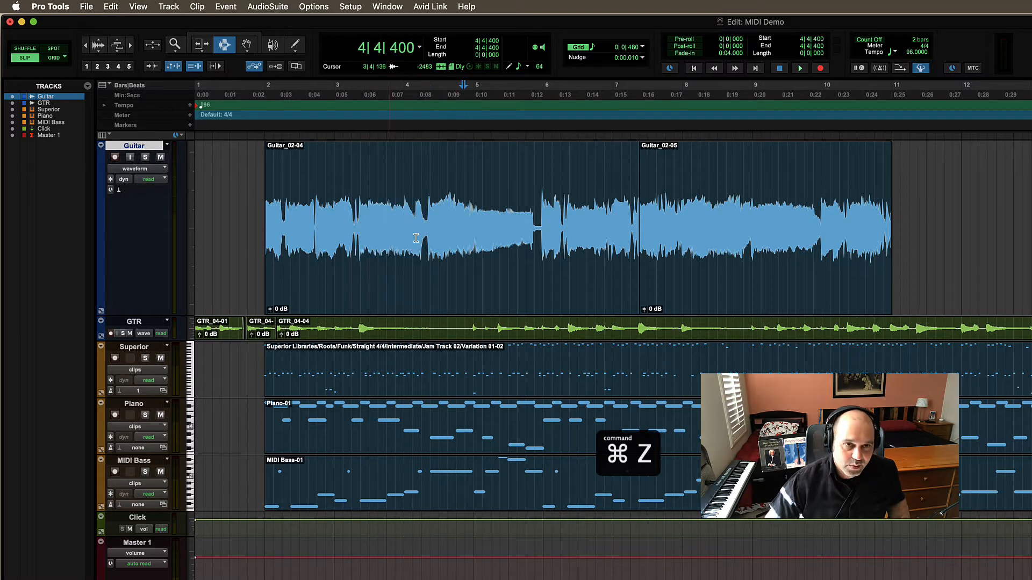
{"action": "left_click", "coordinate": [308, 234]}
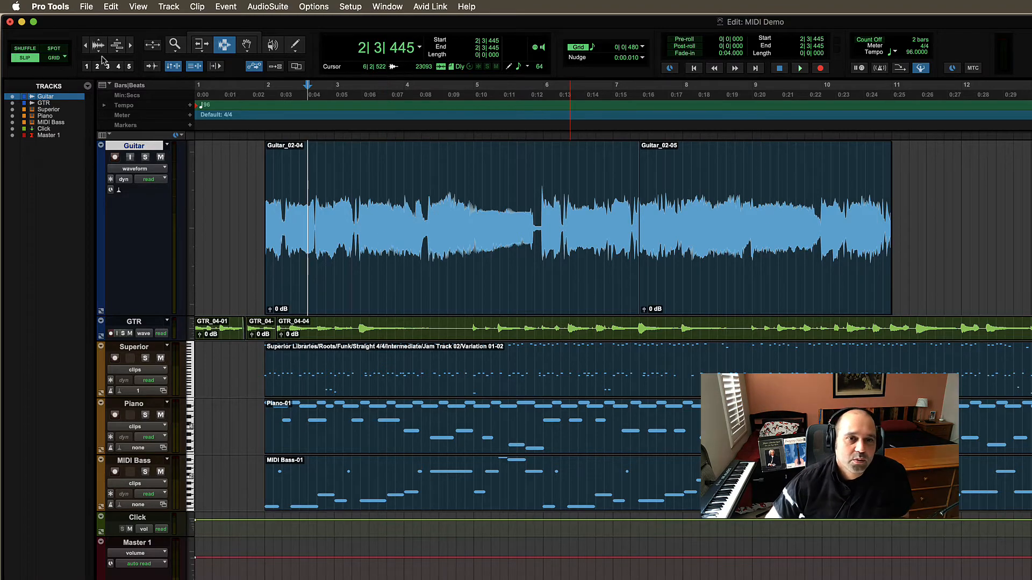
Switch the edit mode to Spot, open the Spot Dialog for Guitar_02-05 with the Grabber, and cancel it
{"action": "left_click", "coordinate": [55, 49]}
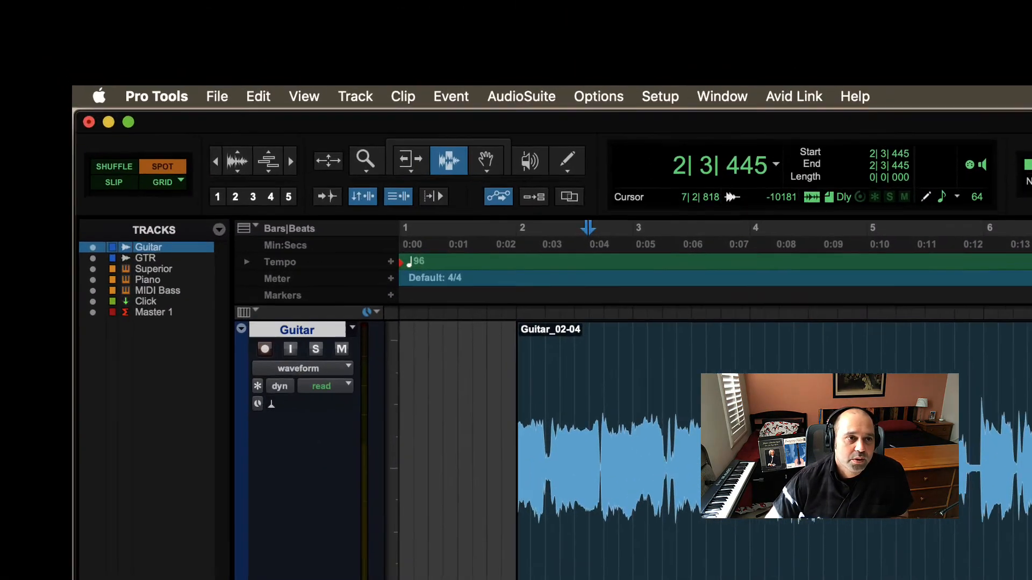
{"action": "key", "text": "super+4"}
{"action": "left_click", "coordinate": [1031, 527]}
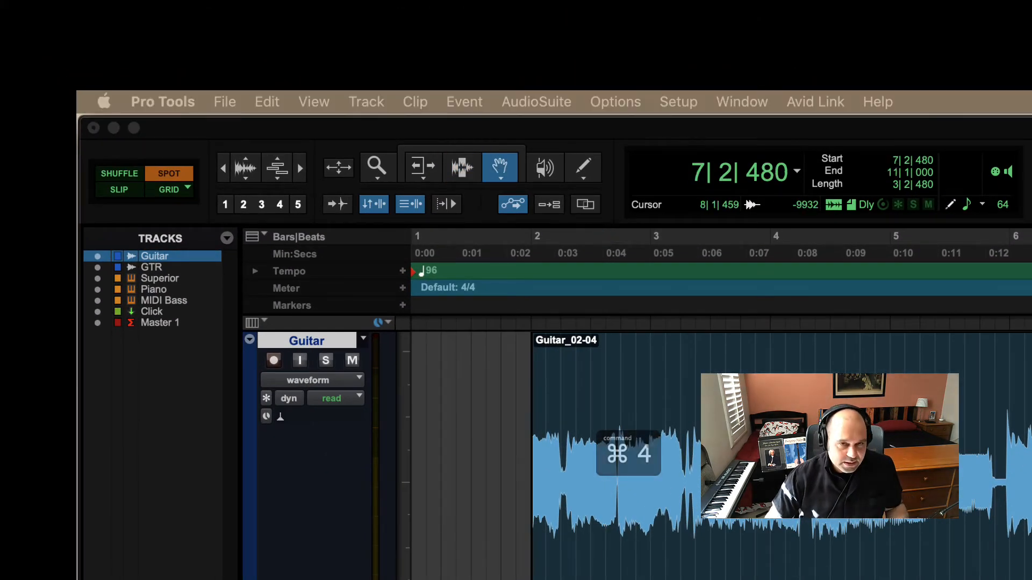
{"action": "left_click_drag", "start_coordinate": [1029, 430], "coordinate": [921, 365]}
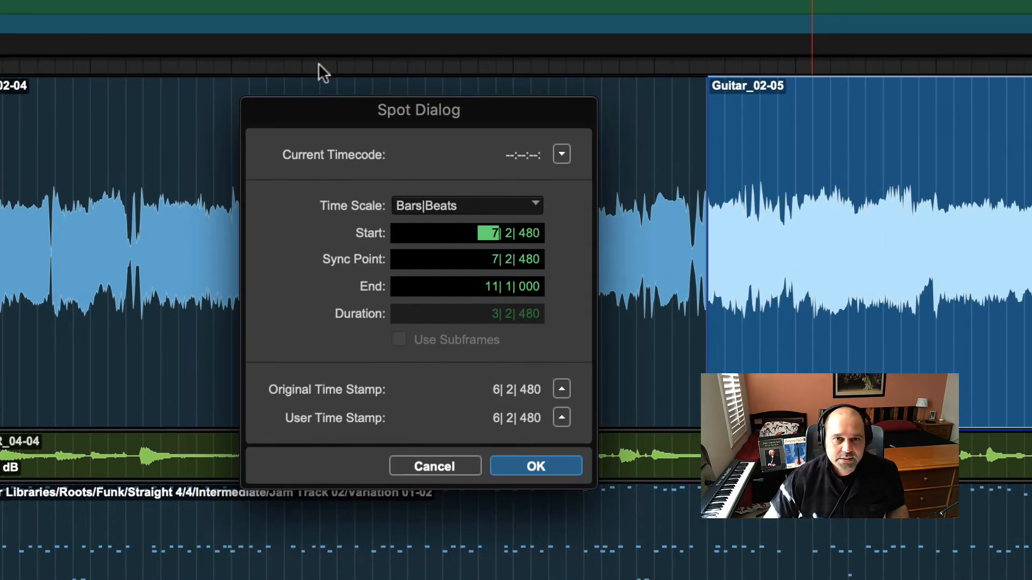
{"action": "left_click", "coordinate": [448, 462]}
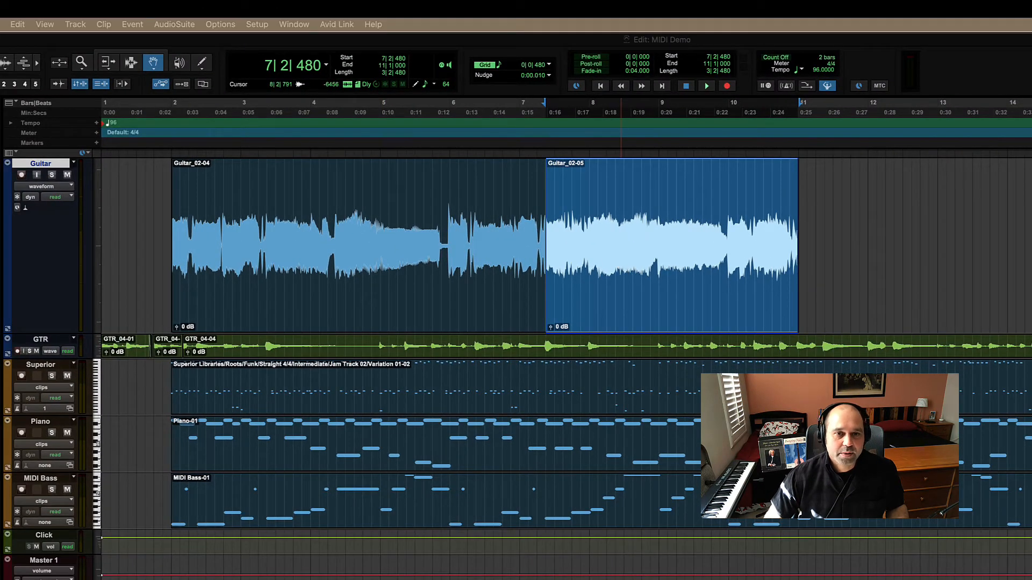
Spot Guitar_02-05 to a start time of 1:01.000, using the Min:Secs time scale
{"action": "left_click", "coordinate": [560, 271]}
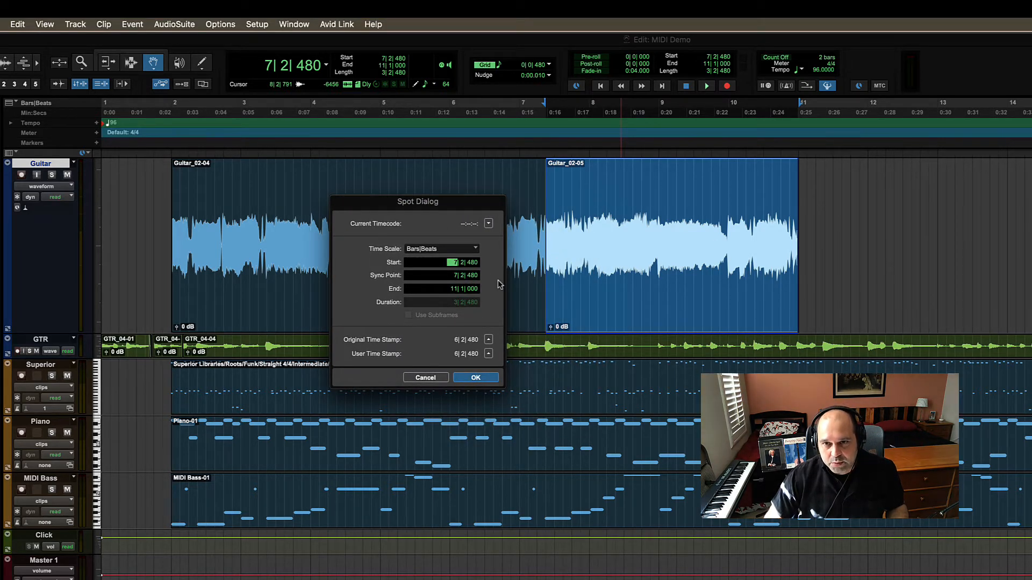
{"action": "left_click", "coordinate": [421, 246]}
{"action": "left_click", "coordinate": [430, 258]}
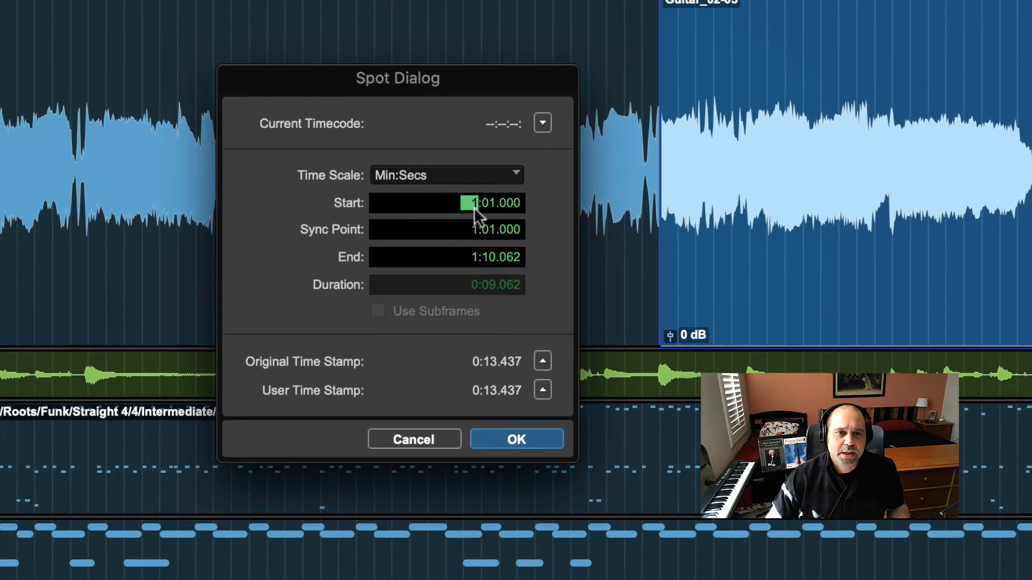
{"action": "key", "text": "Right"}
{"action": "type", "text": "0"}
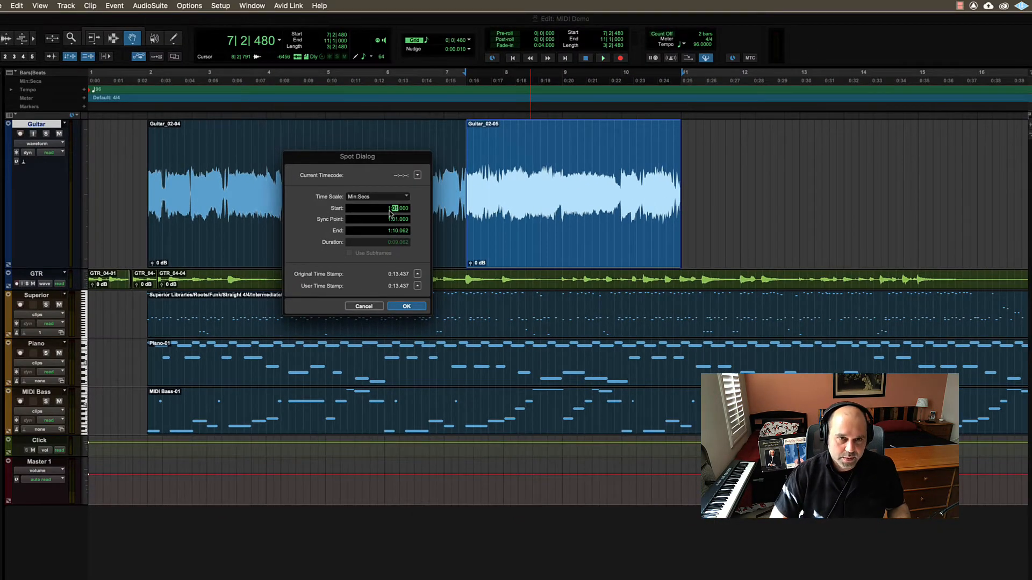
{"action": "left_click", "coordinate": [407, 306]}
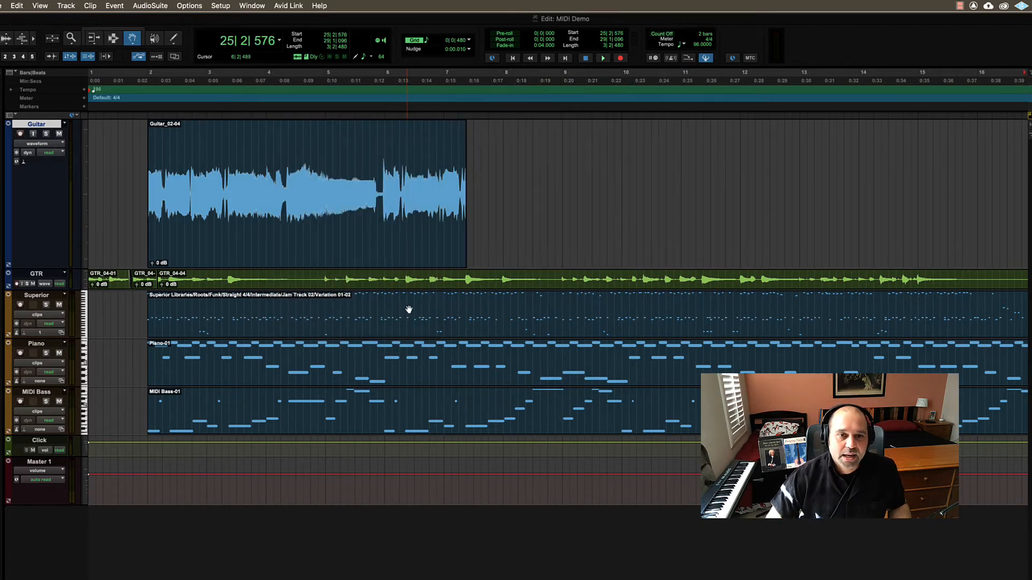
Examine where the spotted Guitar_02-05 clip sits on the timeline in relation to the end of Guitar_02-03
{"action": "key", "text": "super+bracketleft"}
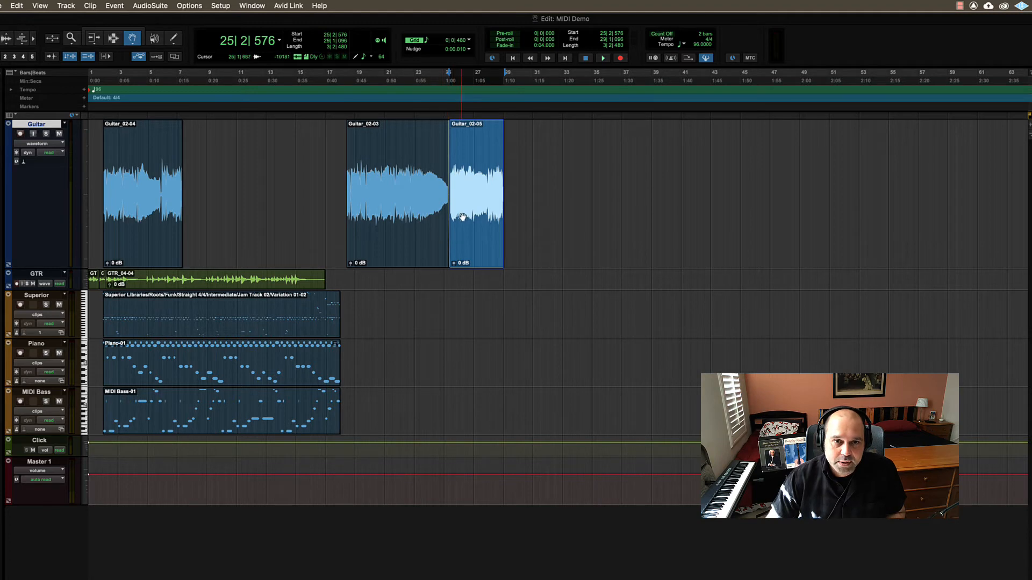
{"action": "key", "text": "super+bracketright"}
{"action": "key", "text": "super+bracketright"}
{"action": "key", "text": "super+bracketright"}
{"action": "key", "text": "super+bracketright"}
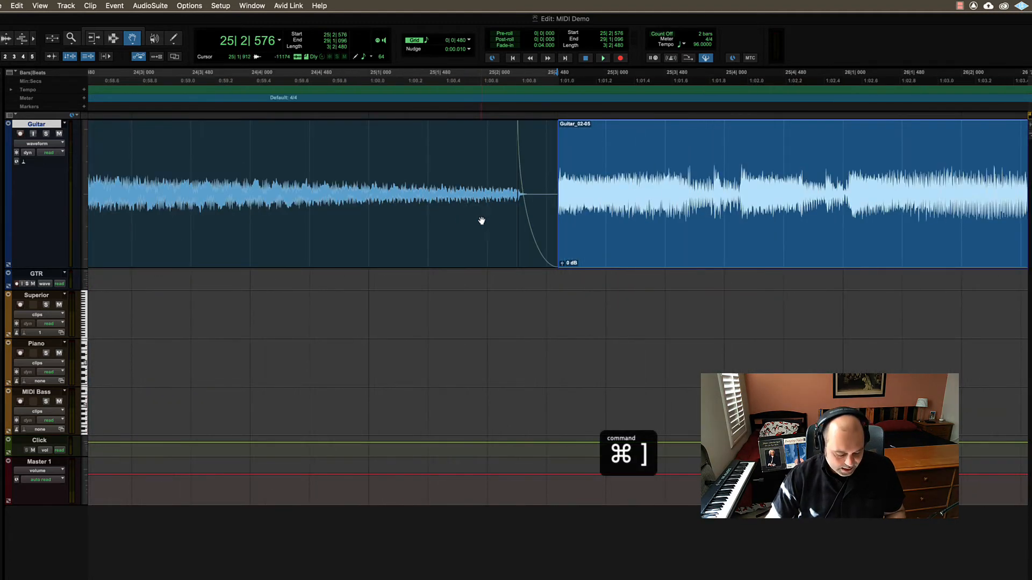
{"action": "key", "text": "super+bracketleft"}
{"action": "key", "text": "super+bracketleft"}
{"action": "key", "text": "super+bracketleft"}
{"action": "key", "text": "super+bracketleft"}
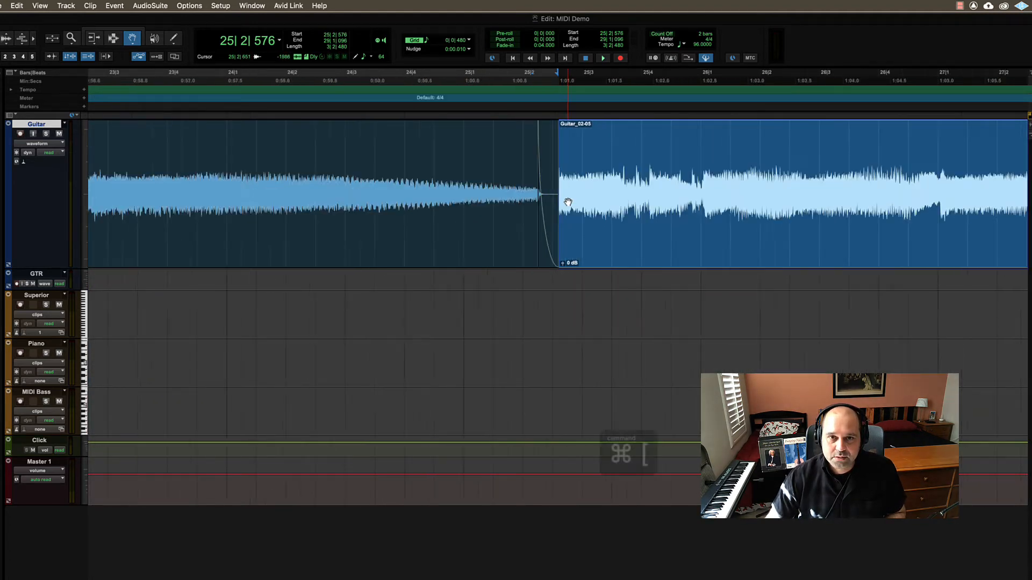
{"action": "key", "text": "super+bracketleft"}
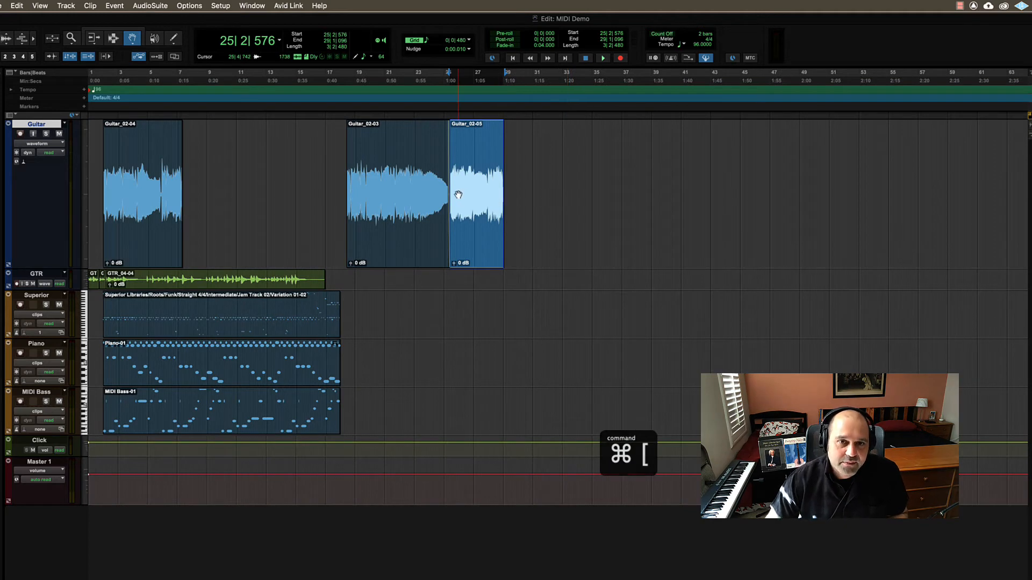
Undo the last spot placement and spot Guitar_02-05 to start at 8|1|000, using the Bars|Beats time scale
{"action": "key", "text": "super+z"}
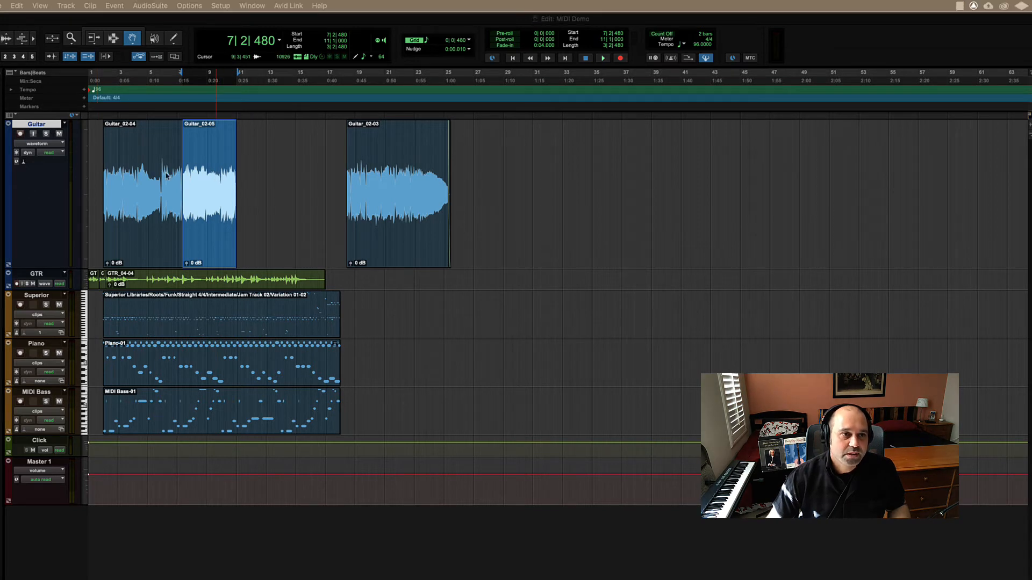
{"action": "left_click", "coordinate": [216, 194]}
{"action": "left_click_drag", "start_coordinate": [388, 164], "coordinate": [597, 156]}
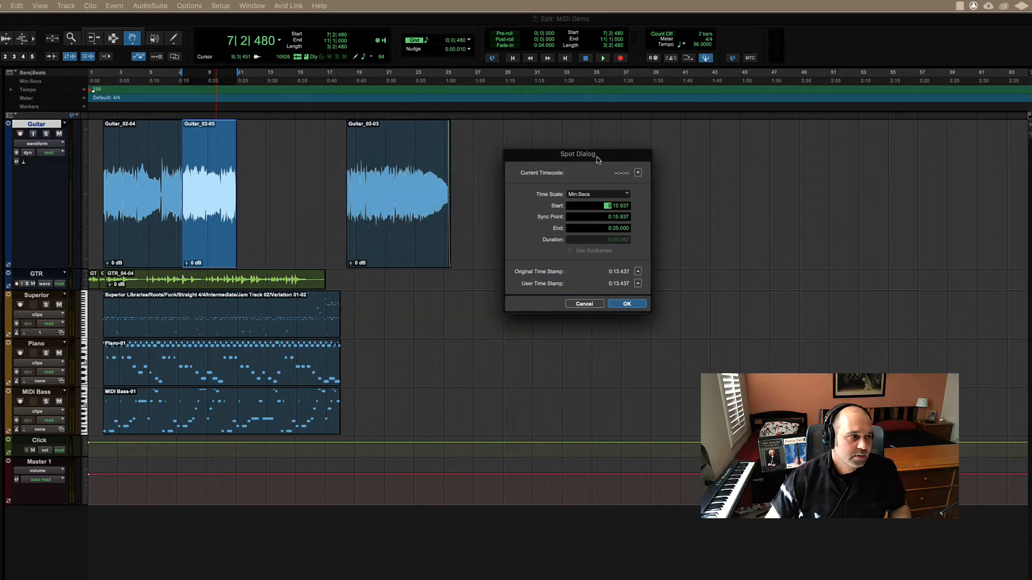
{"action": "left_click", "coordinate": [594, 194]}
{"action": "left_click", "coordinate": [588, 186]}
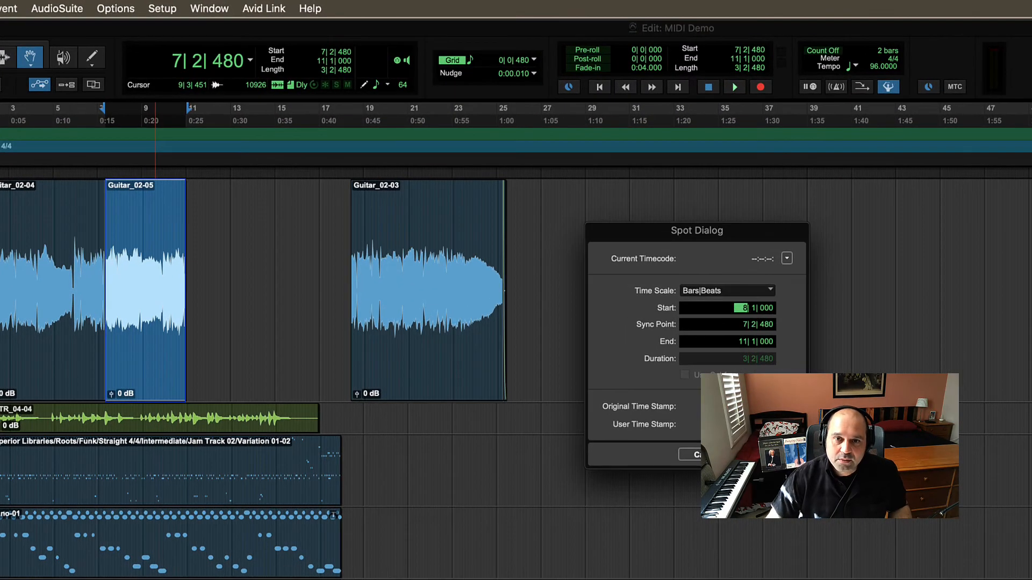
{"action": "key", "text": "Return"}
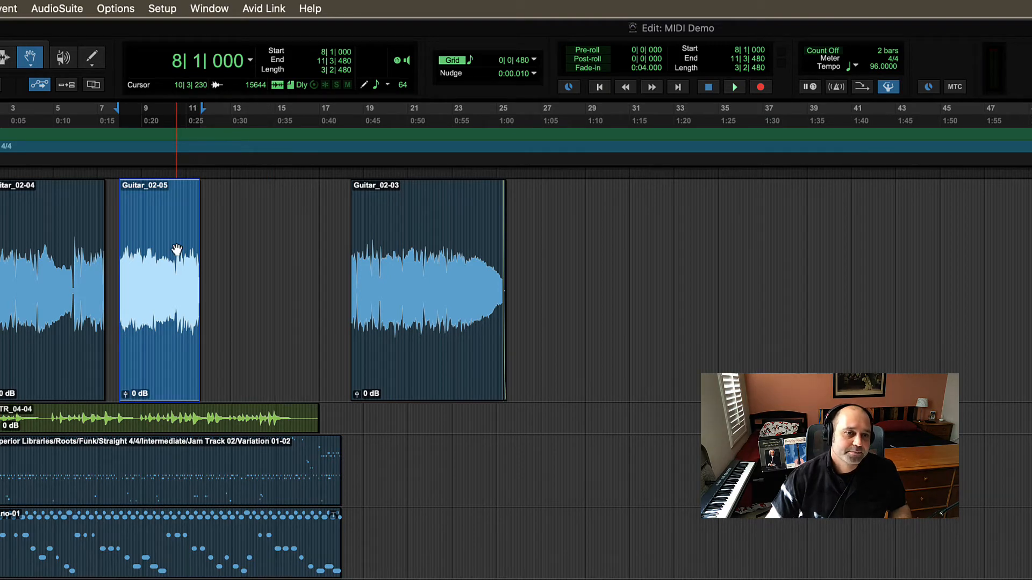
Try trimming Guitar_02-05 to a duration of 0:10.000 in the Spot Dialog, using the Min:Secs time scale, and undo the trim
{"action": "key", "text": "F6"}
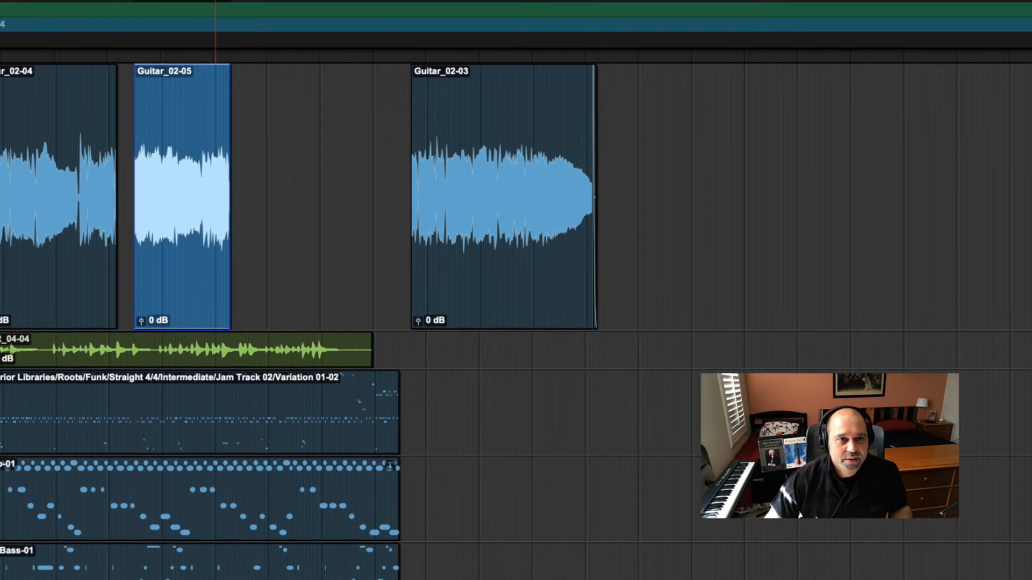
{"action": "left_click_drag", "start_coordinate": [1, 161], "coordinate": [476, 104]}
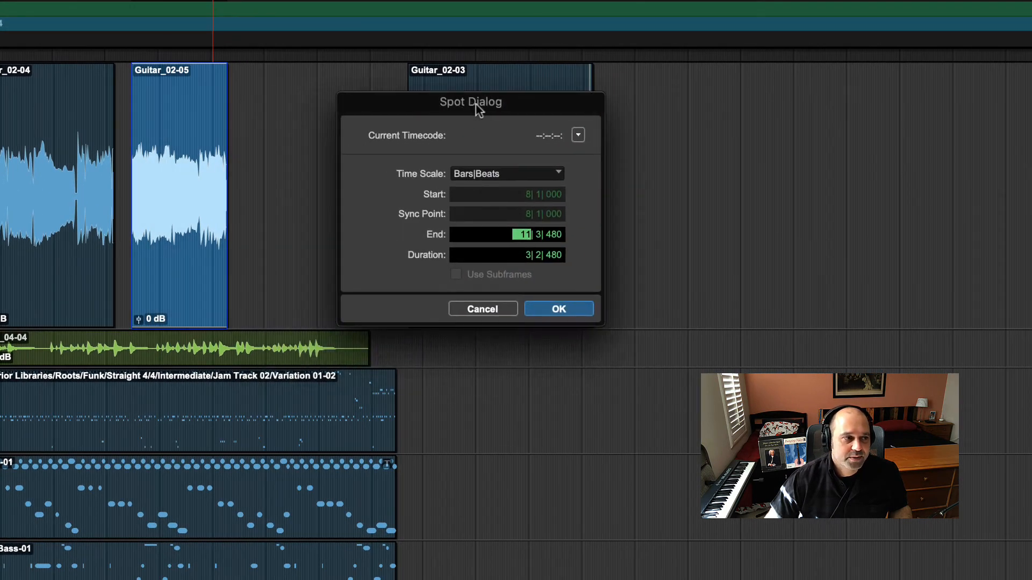
{"action": "left_click", "coordinate": [547, 174]}
{"action": "left_click", "coordinate": [534, 183]}
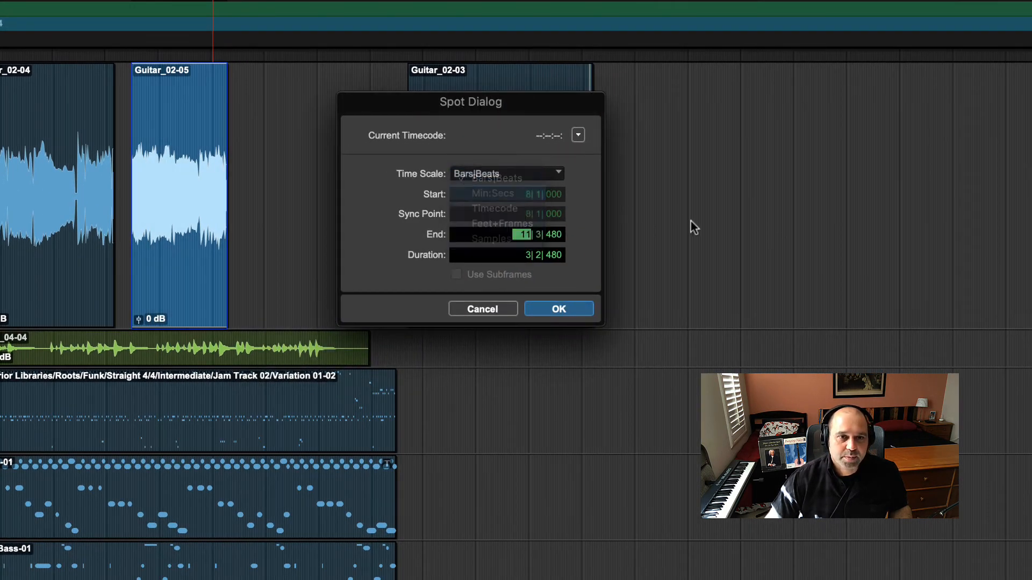
{"action": "left_click", "coordinate": [538, 256]}
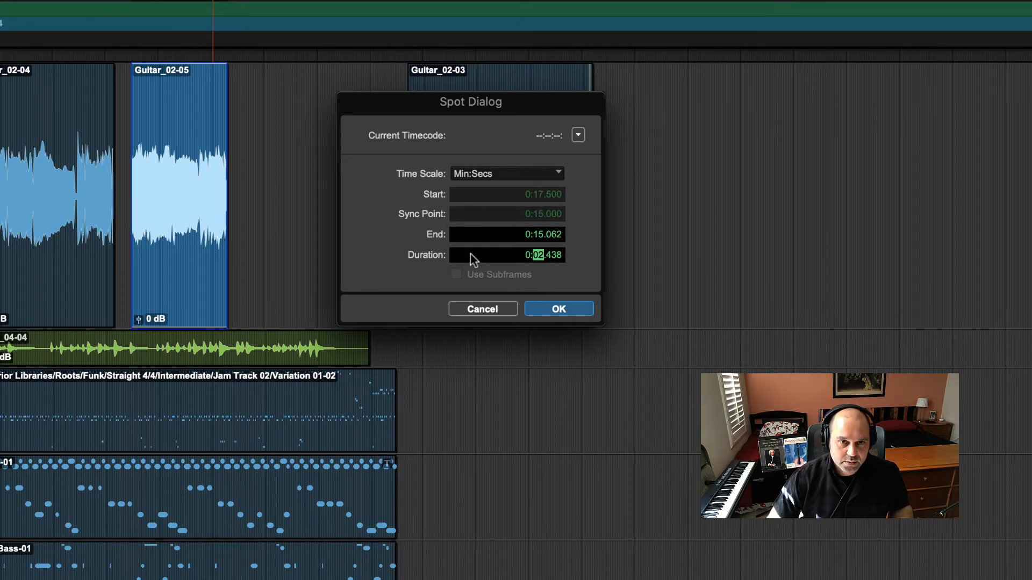
{"action": "type", "text": "10"}
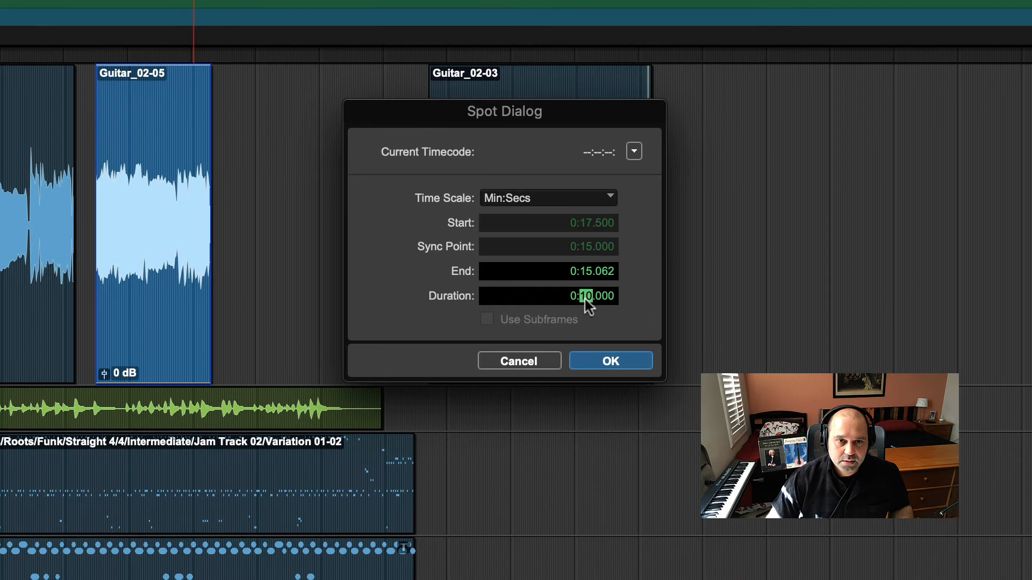
{"action": "left_click", "coordinate": [599, 354]}
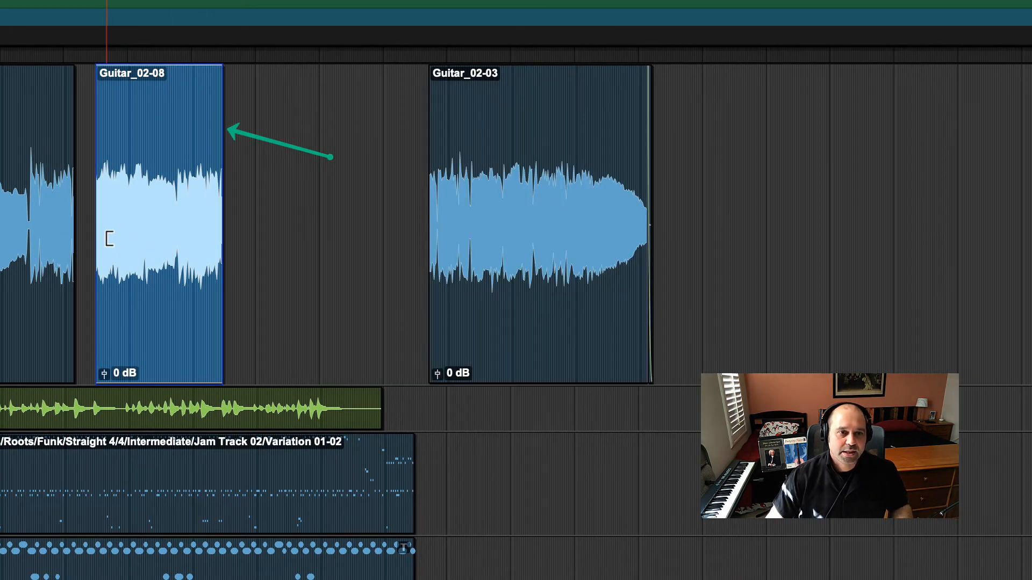
{"action": "key", "text": "super+z"}
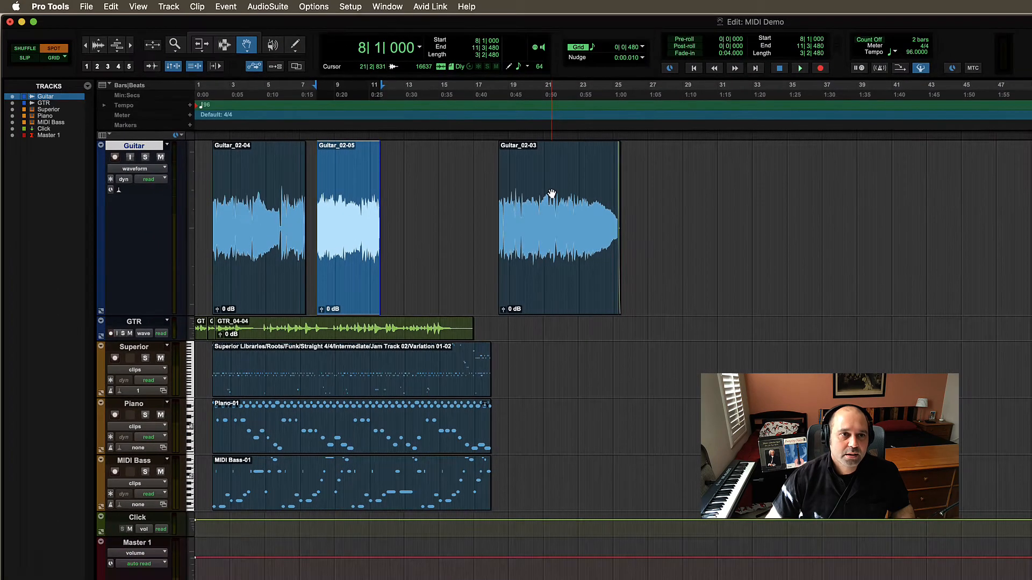
Spot Guitar_02-03 to a start time of 0:50.000 with the Grabber, and undo the move
{"action": "left_click", "coordinate": [525, 161]}
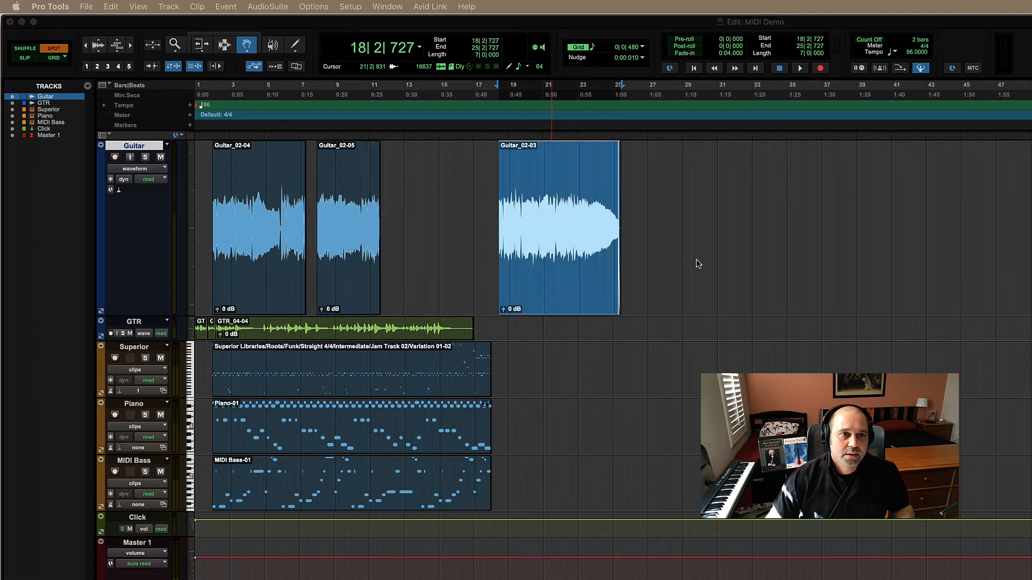
{"action": "left_click", "coordinate": [552, 182]}
{"action": "left_click_drag", "start_coordinate": [606, 168], "coordinate": [746, 167]}
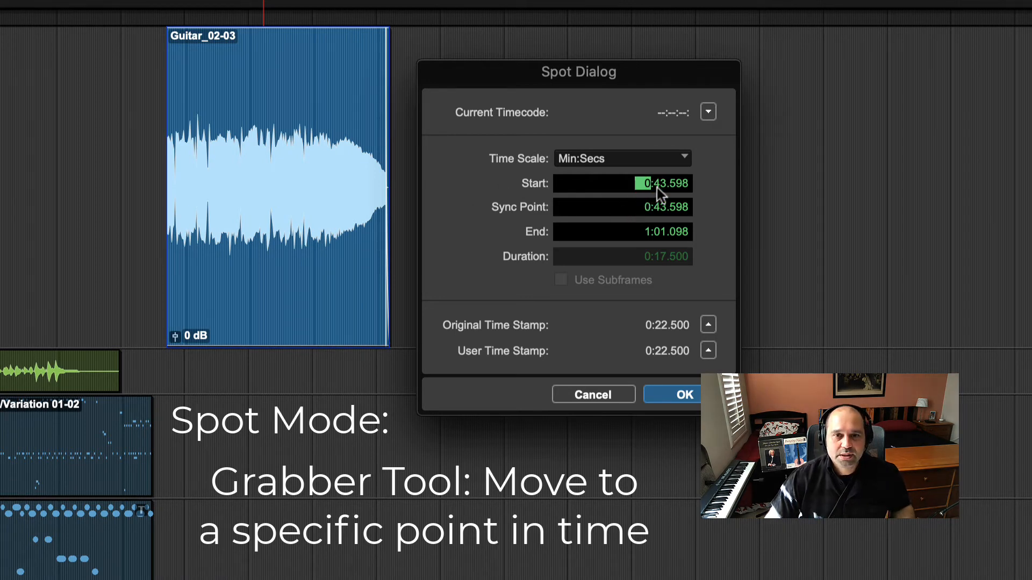
{"action": "key", "text": "Right"}
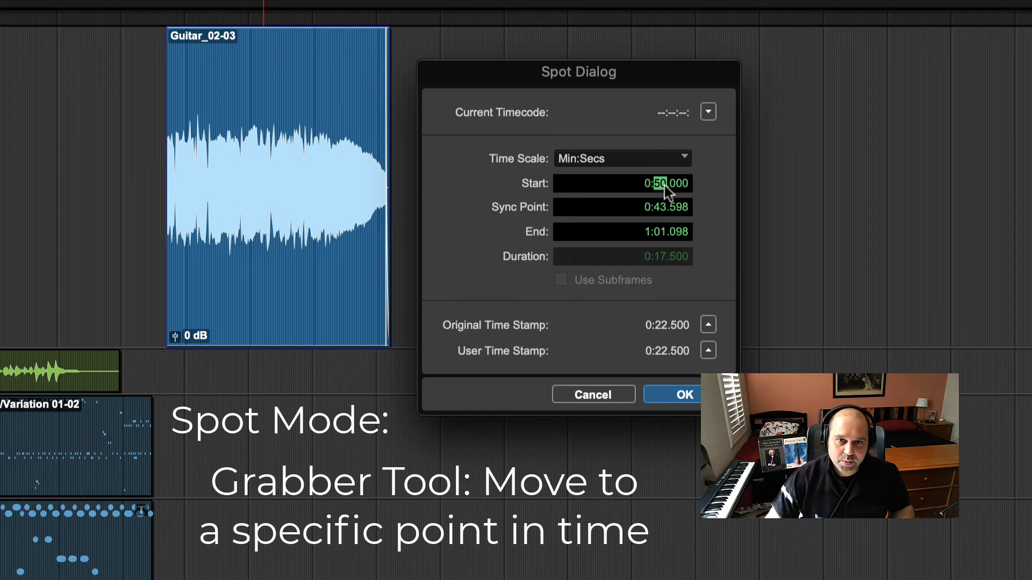
{"action": "left_click", "coordinate": [684, 396]}
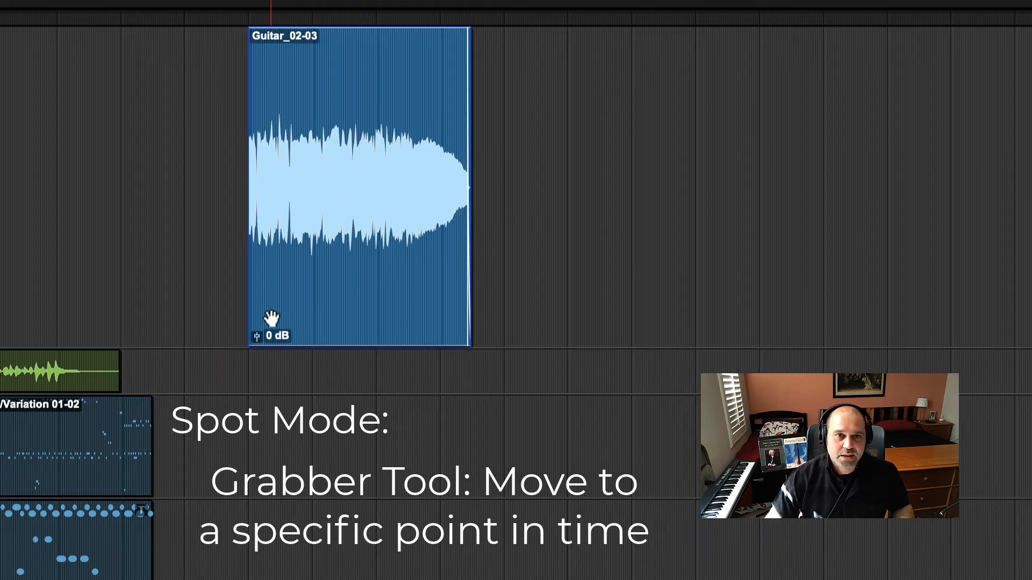
{"action": "key", "text": "super+z"}
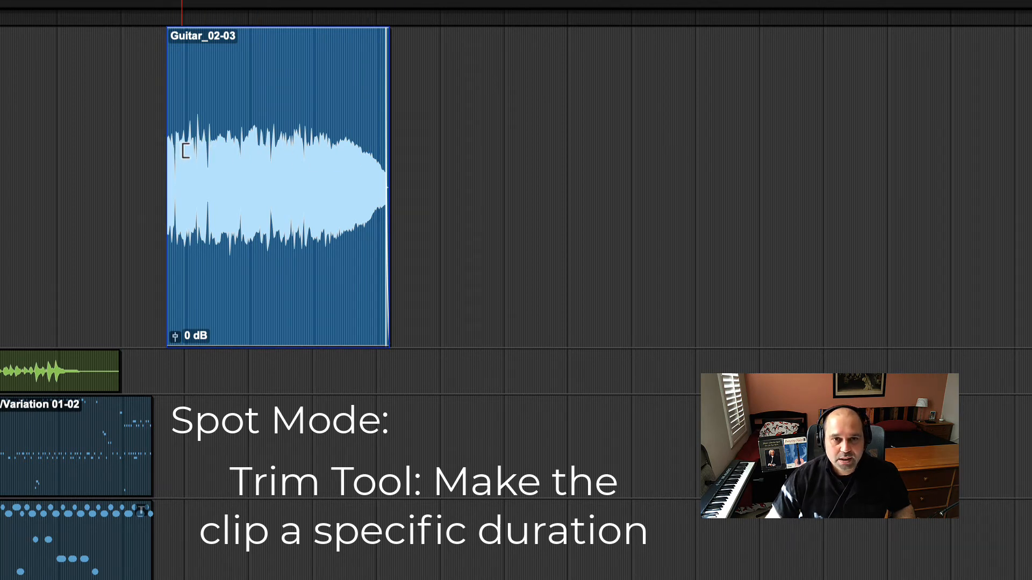
Trim the beginning of Guitar_02-03 to a start time of 0:45.000 through the Spot Dialog
{"action": "left_click", "coordinate": [305, 223]}
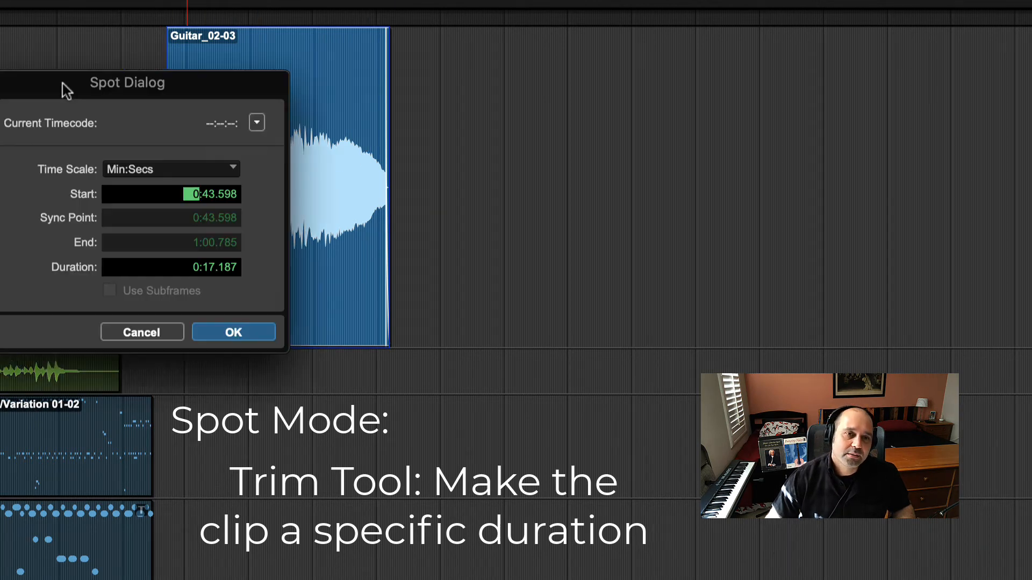
{"action": "left_click_drag", "start_coordinate": [123, 88], "coordinate": [560, 101]}
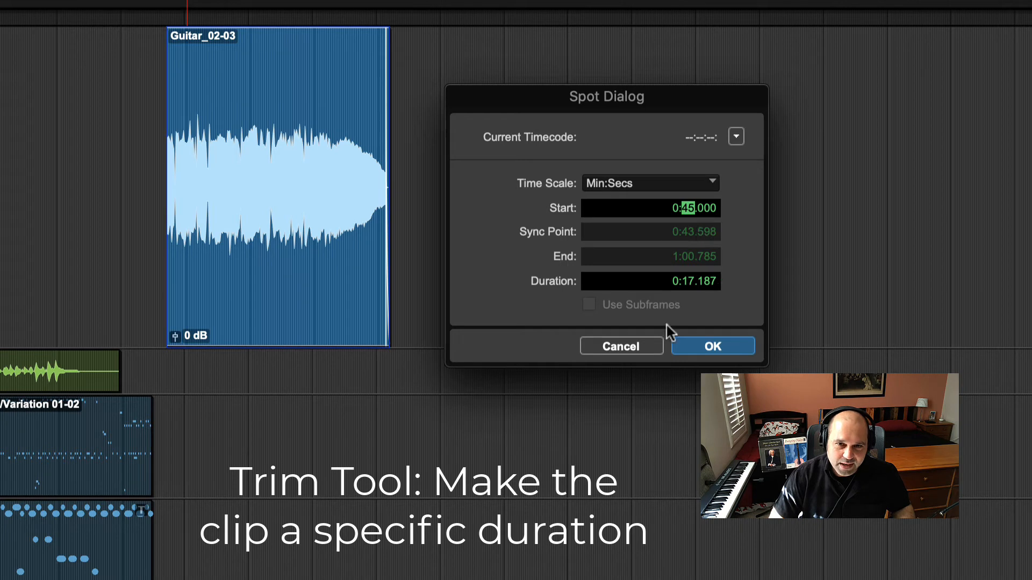
{"action": "left_click", "coordinate": [710, 347]}
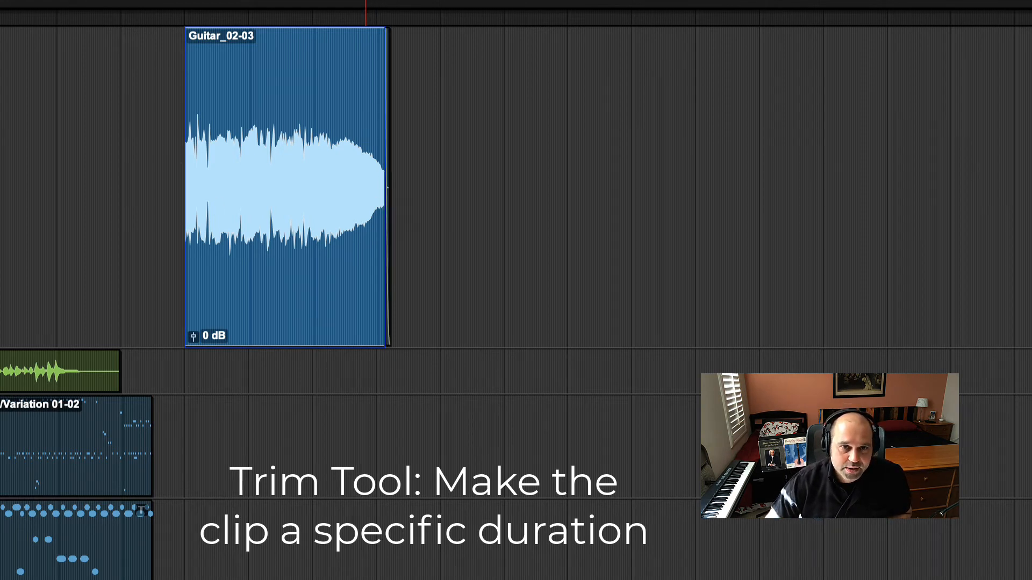
Trim the end of Guitar_02-03 to 1:00.000 through the Spot Dialog and check the clip's new end on the timeline
{"action": "left_click", "coordinate": [366, 177]}
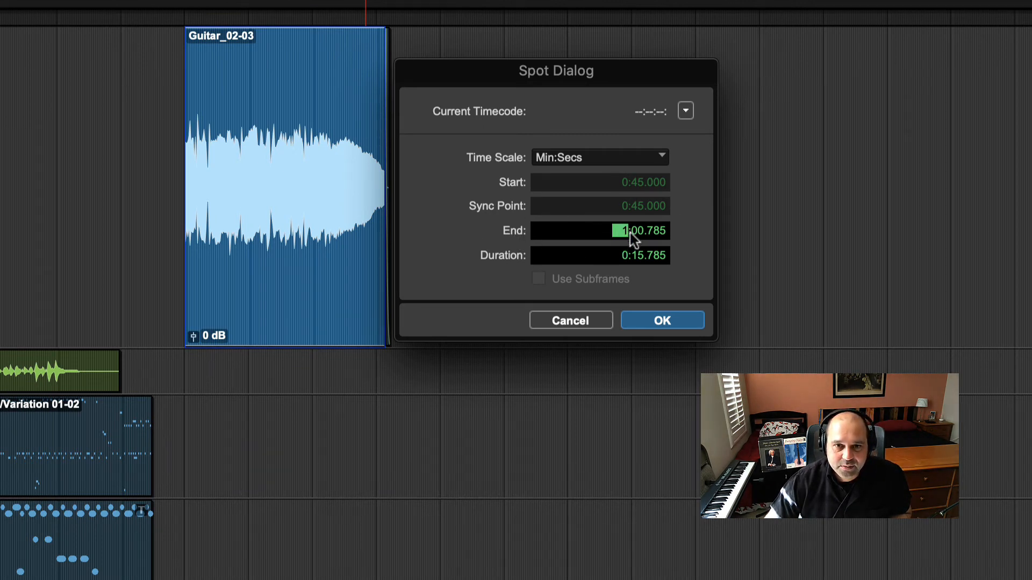
{"action": "left_click", "coordinate": [654, 232]}
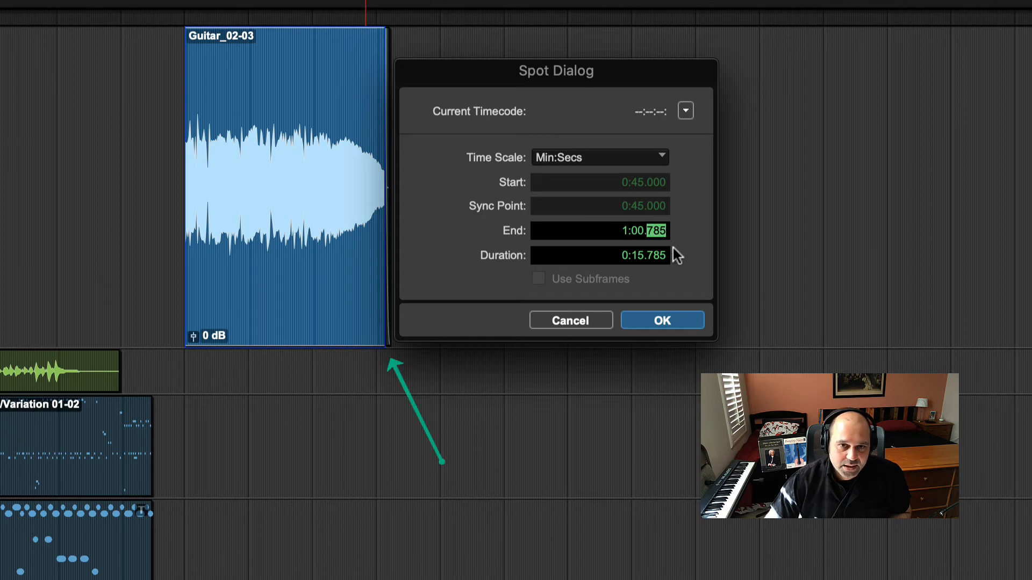
{"action": "left_click", "coordinate": [662, 321]}
{"action": "scroll", "coordinate": [377, 178], "scroll_direction": "right", "scroll_amount": 3}
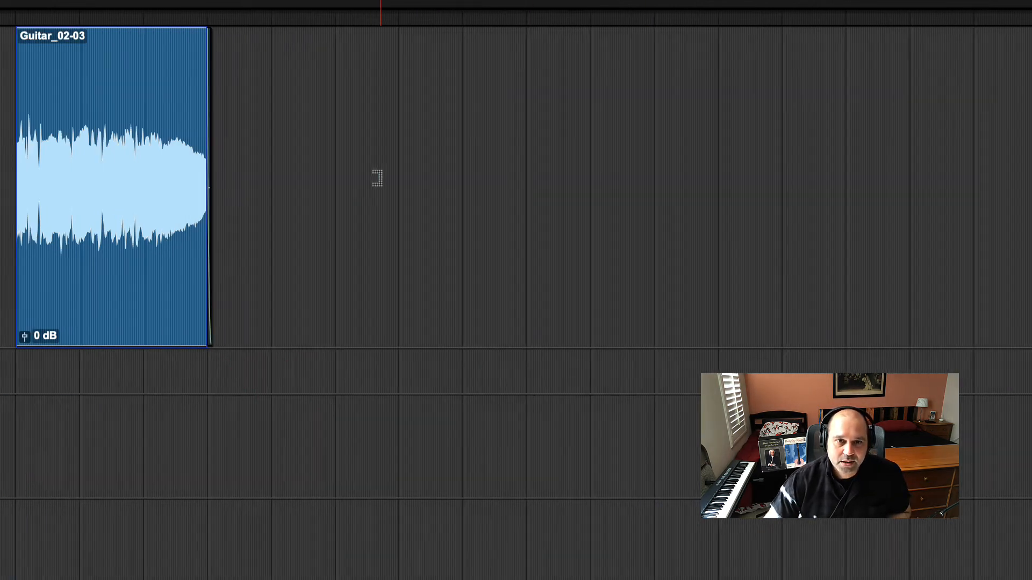
{"action": "scroll", "coordinate": [377, 178], "scroll_direction": "right", "scroll_amount": 3}
{"action": "scroll", "coordinate": [371, 178], "scroll_direction": "left", "scroll_amount": 10}
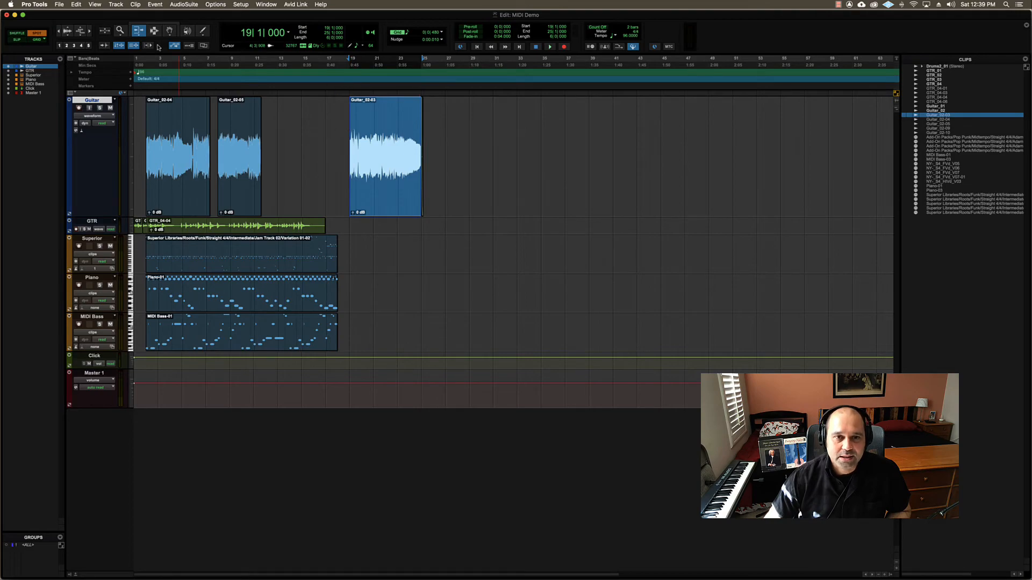
Activate the Grabber, switch the edit mode to Grid, and review the available grid values, keeping 1/8 note
{"action": "left_click", "coordinate": [170, 32]}
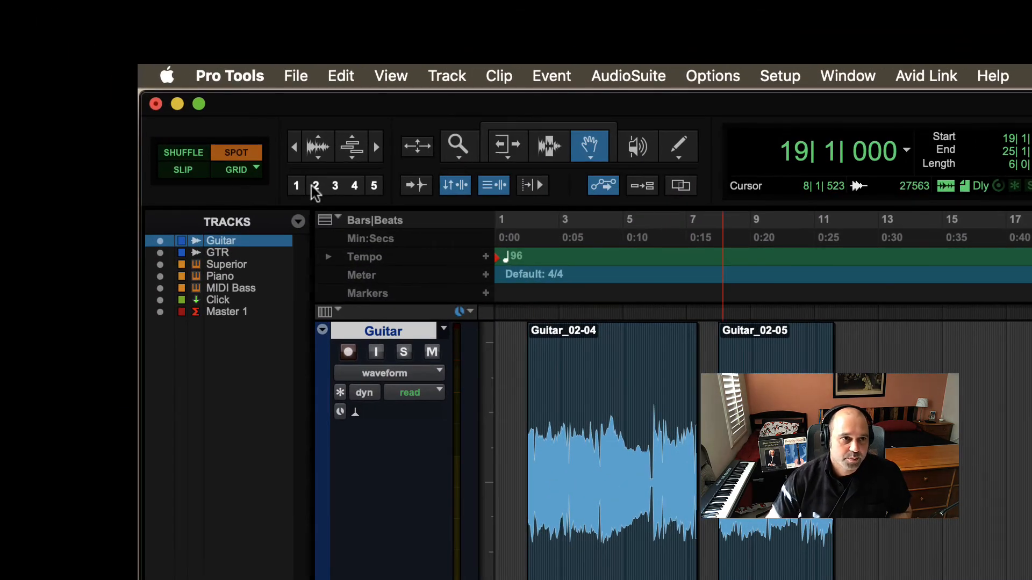
{"action": "left_click", "coordinate": [236, 170]}
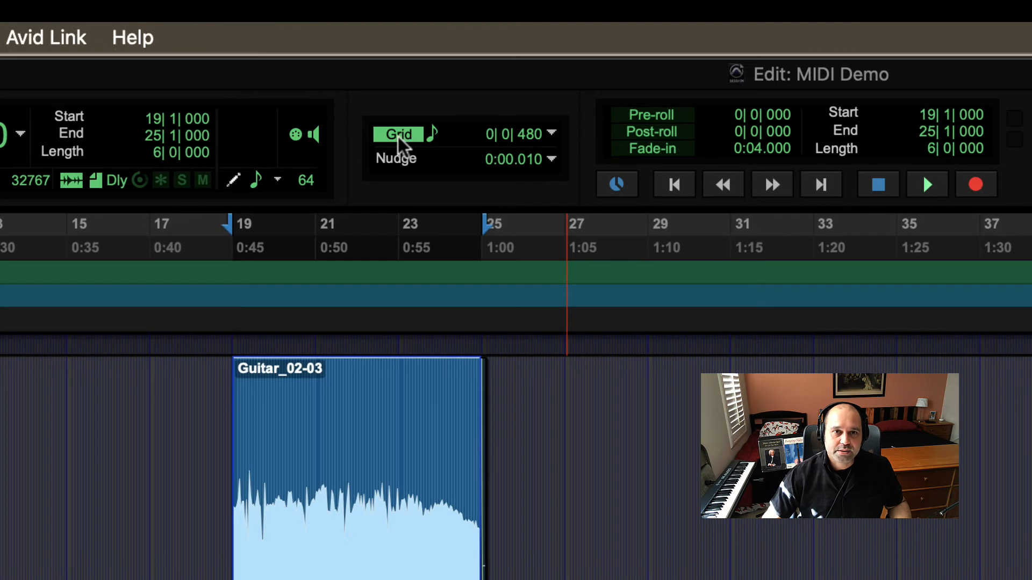
{"action": "left_click", "coordinate": [552, 134]}
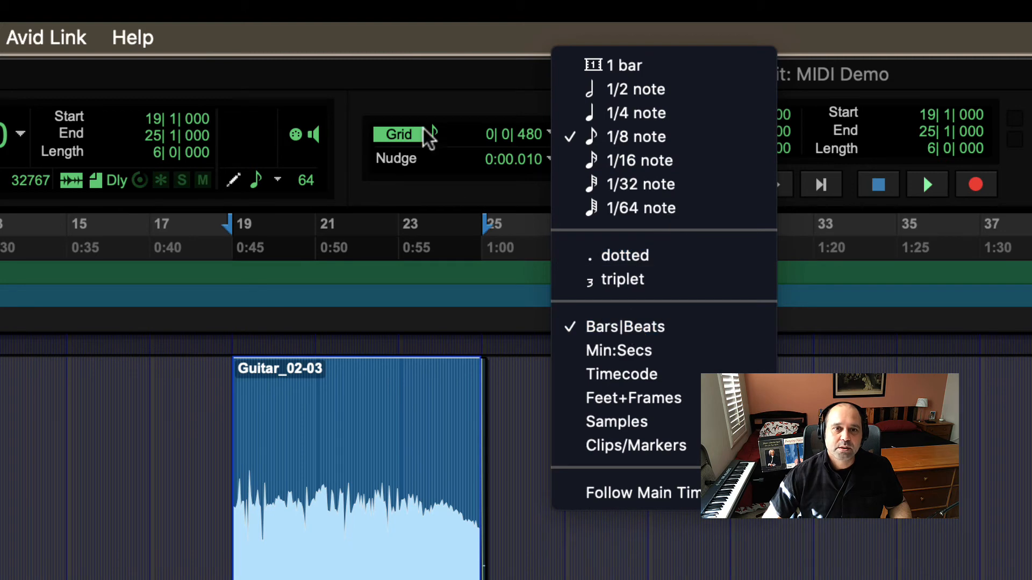
{"action": "left_click", "coordinate": [547, 138]}
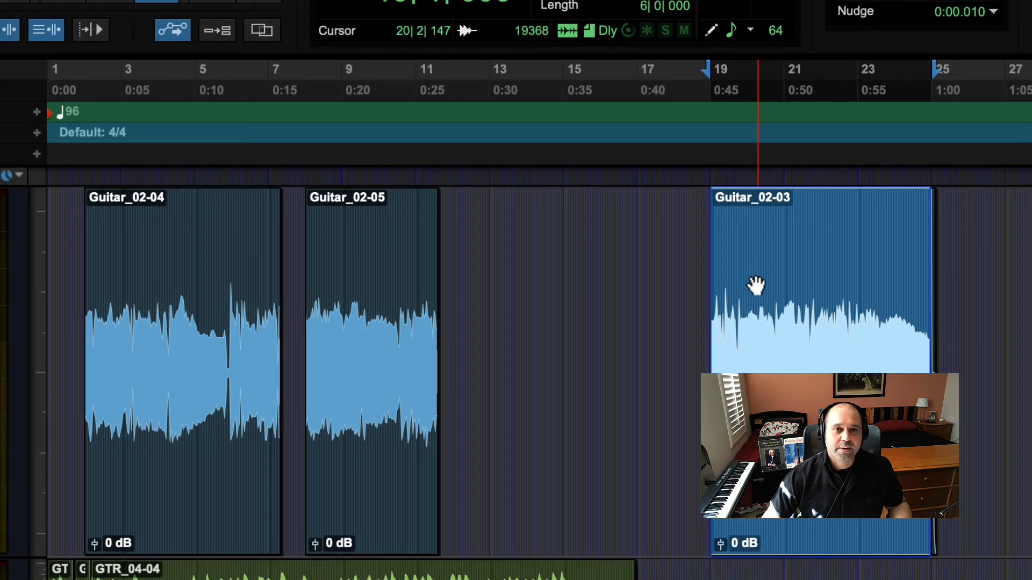
Zoom in on the start of Guitar_02-03 and place the edit cursor on several 1/8-note grid lines with the Selector
{"action": "key", "text": "super+bracketright"}
{"action": "key", "text": "super+bracketright"}
{"action": "key", "text": "super+bracketright"}
{"action": "key", "text": "super+bracketright"}
{"action": "key", "text": "super+bracketright"}
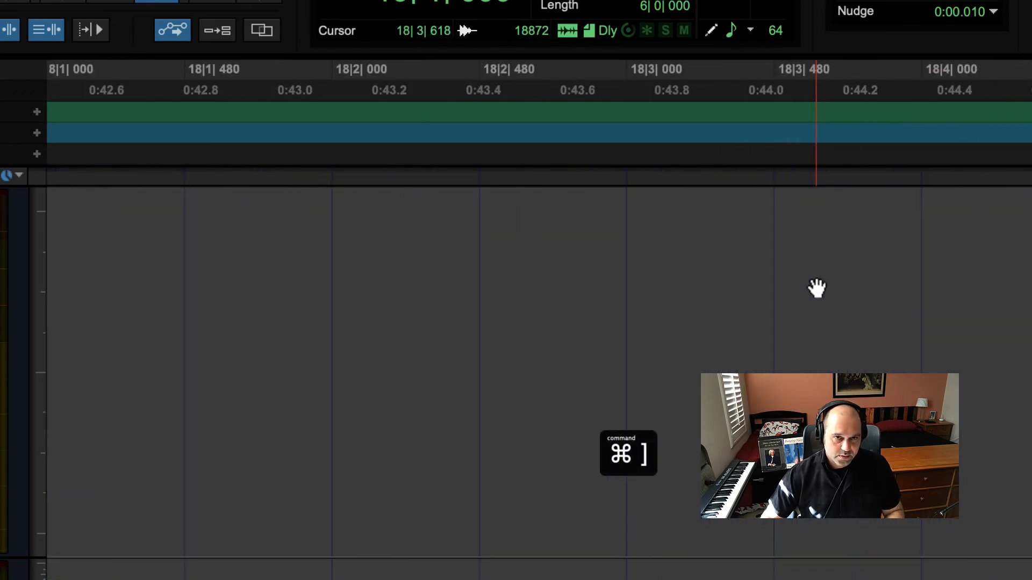
{"action": "scroll", "coordinate": [873, 294], "scroll_direction": "right", "scroll_amount": 10}
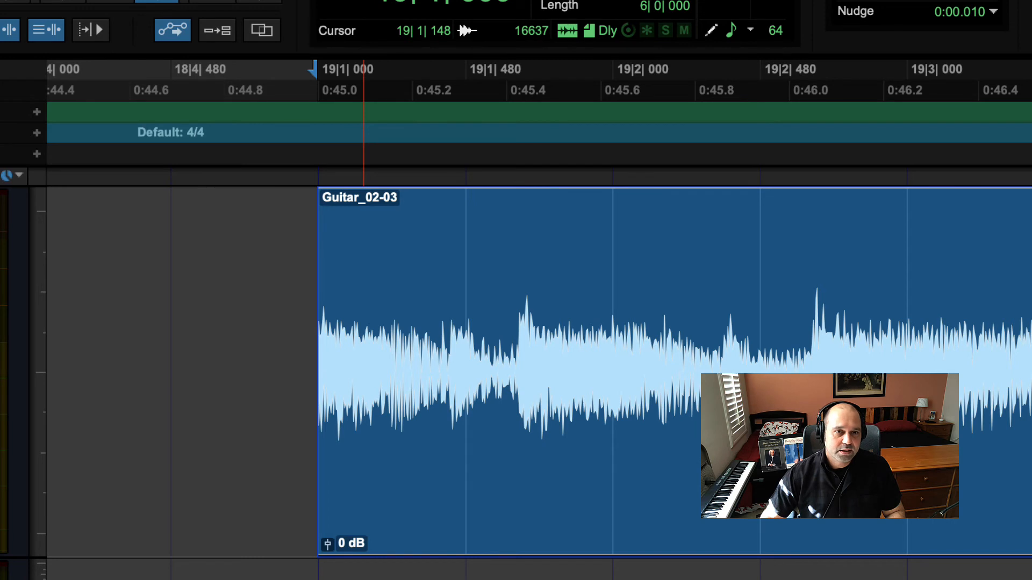
{"action": "left_click_drag", "start_coordinate": [388, 361], "coordinate": [451, 357]}
{"action": "left_click", "coordinate": [567, 349]}
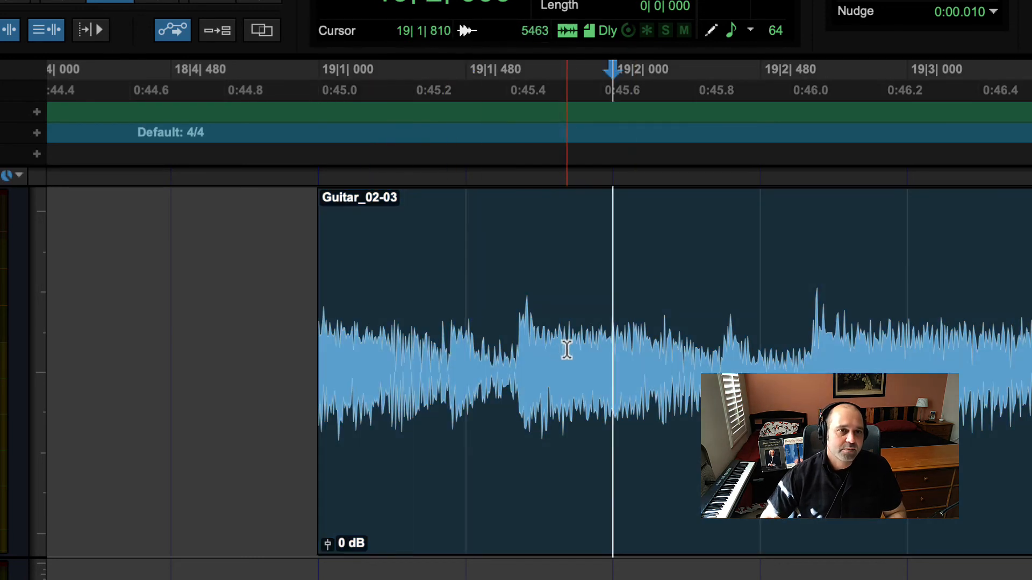
{"action": "left_click", "coordinate": [733, 348]}
{"action": "left_click", "coordinate": [926, 347]}
{"action": "left_click", "coordinate": [1021, 344]}
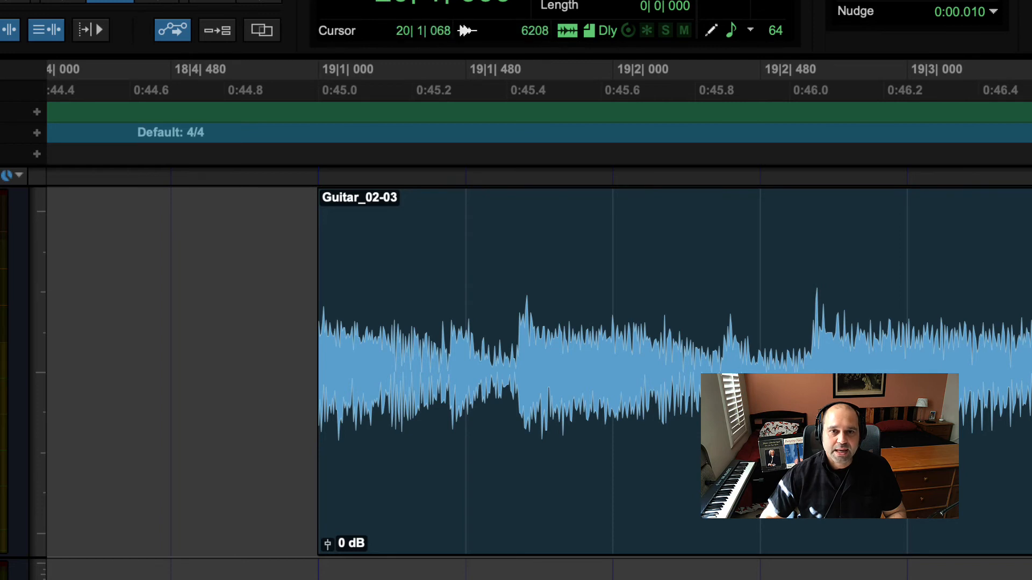
Try trimming the start of Guitar_02-03 along the 1/8-note grid with the Trim tool
{"action": "key", "text": "F6"}
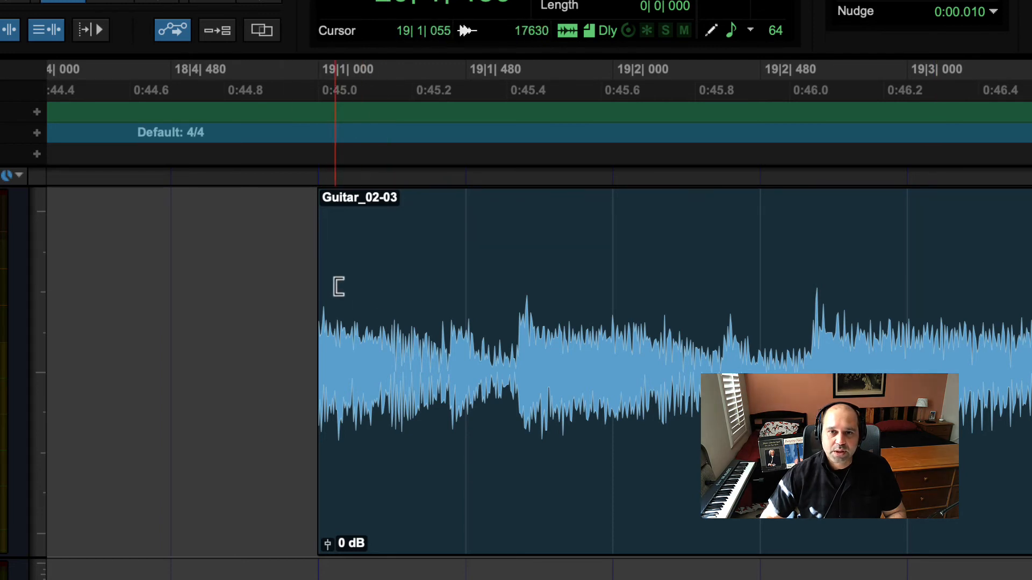
{"action": "left_click_drag", "start_coordinate": [360, 317], "coordinate": [344, 290]}
Move Guitar_02-03 back and forth along the 1/8-note grid with the Grabber, leaving its start at 19|1|000
{"action": "left_click", "coordinate": [156, 1]}
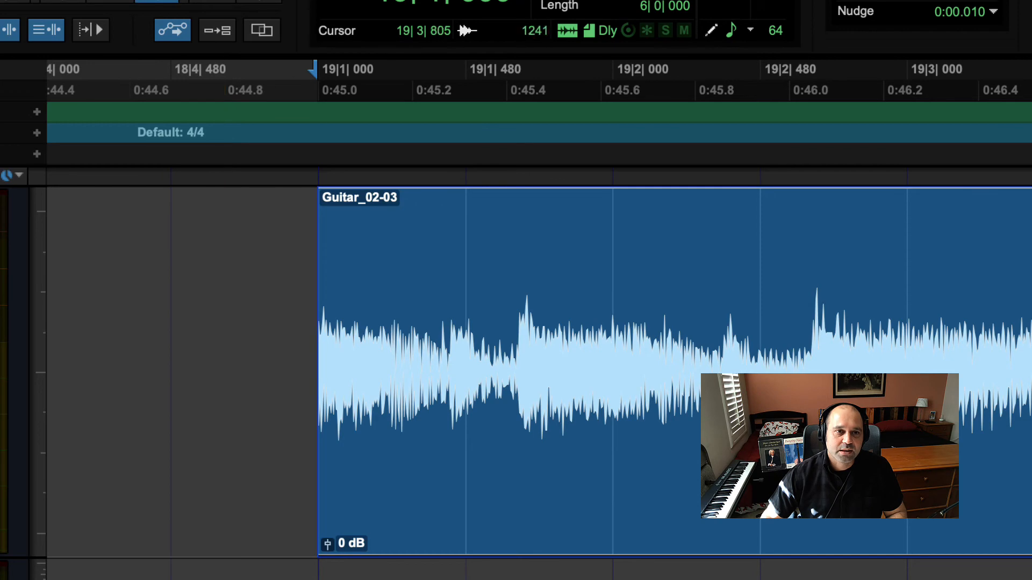
{"action": "left_click_drag", "start_coordinate": [1029, 446], "coordinate": [930, 446]}
{"action": "mouse_move", "coordinate": [591, 290]}
{"action": "left_mouse_down"}
{"action": "mouse_move", "coordinate": [1008, 290]}
{"action": "mouse_move", "coordinate": [574, 291]}
{"action": "left_mouse_up"}
{"action": "left_click_drag", "start_coordinate": [1028, 406], "coordinate": [1029, 406]}
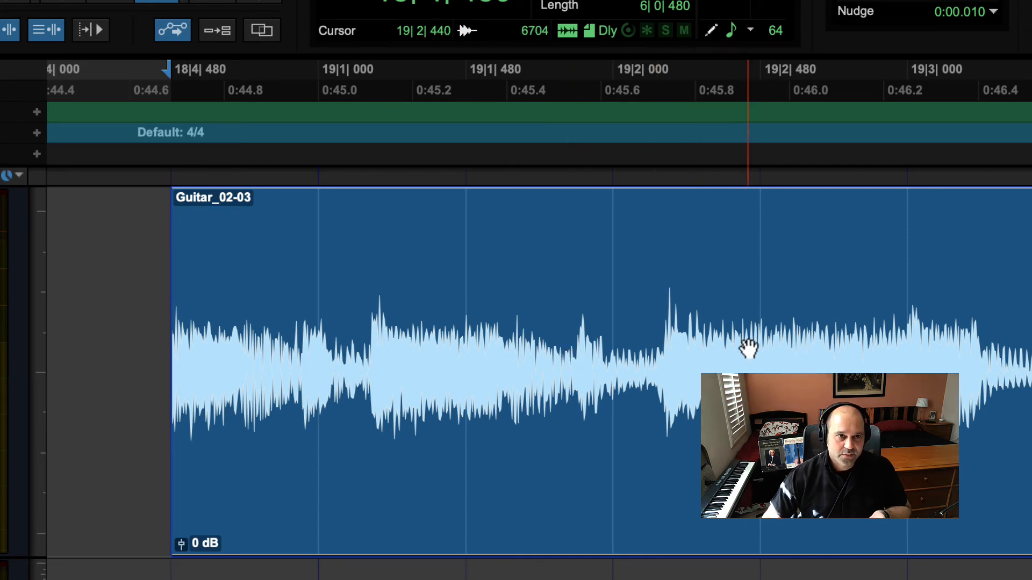
{"action": "left_click_drag", "start_coordinate": [461, 334], "coordinate": [989, 366]}
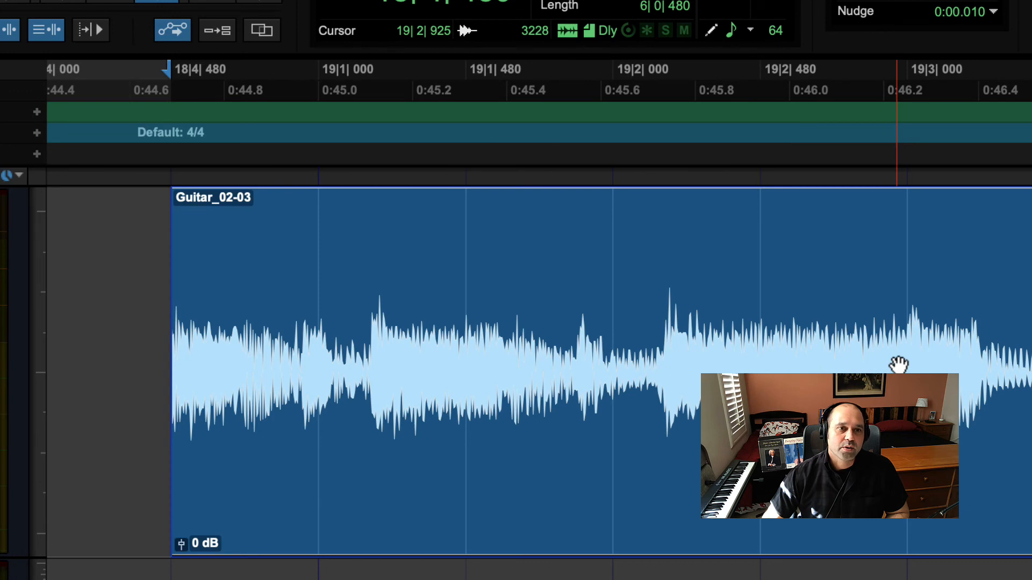
{"action": "left_click_drag", "start_coordinate": [655, 356], "coordinate": [356, 392]}
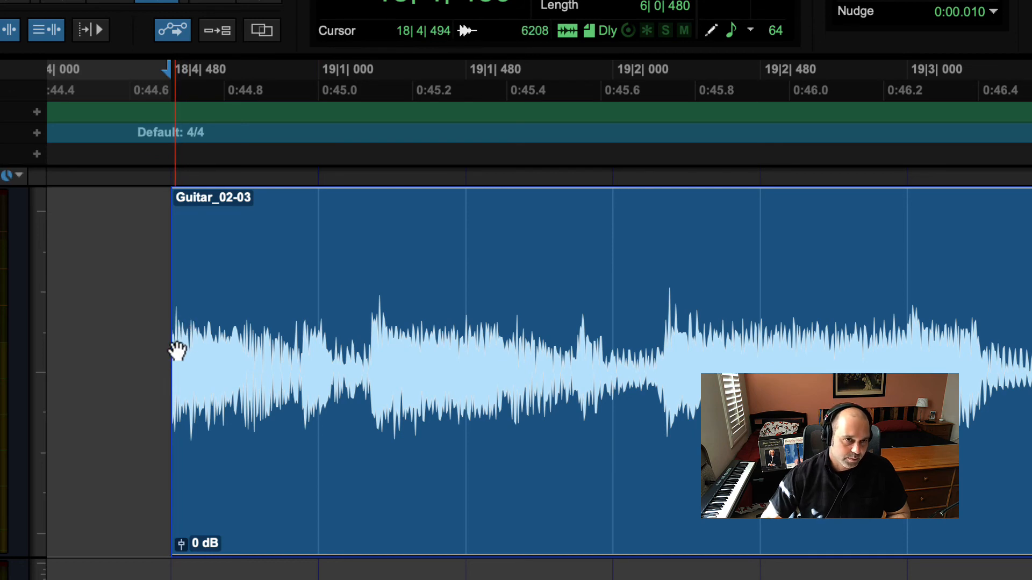
{"action": "left_click_drag", "start_coordinate": [233, 376], "coordinate": [525, 387]}
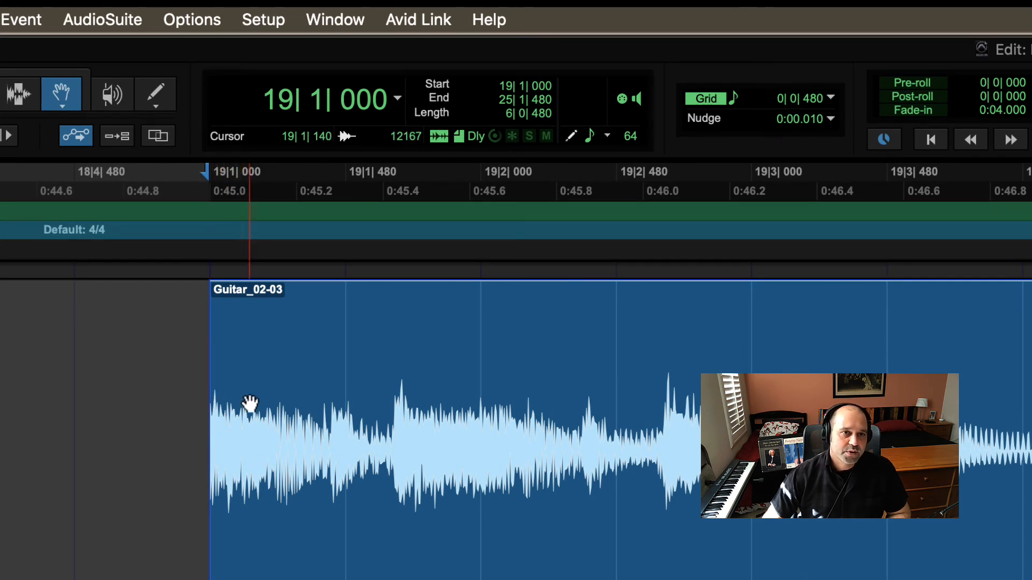
Set the grid value to 1/4 note
{"action": "left_click", "coordinate": [734, 100]}
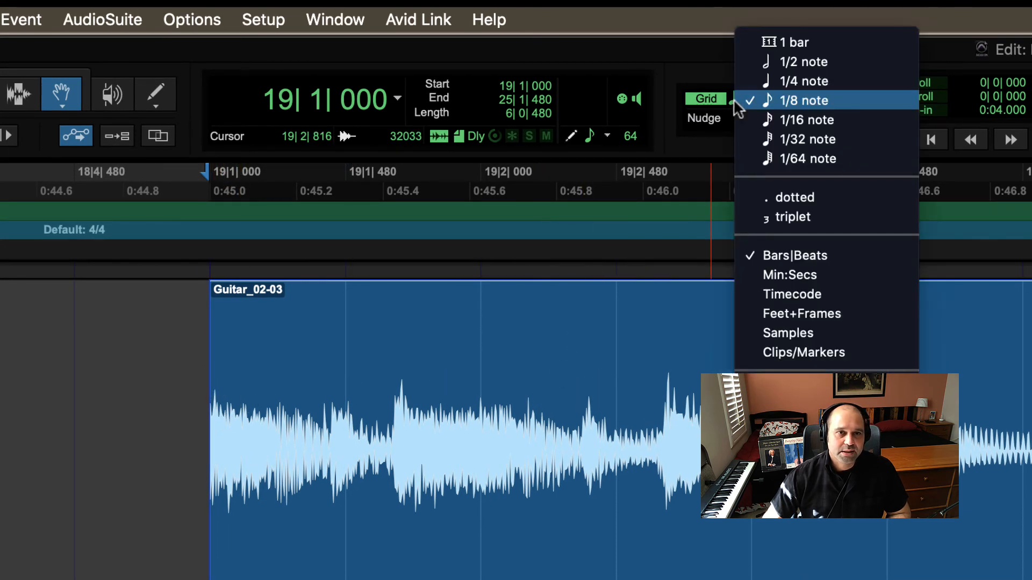
{"action": "left_click", "coordinate": [770, 82]}
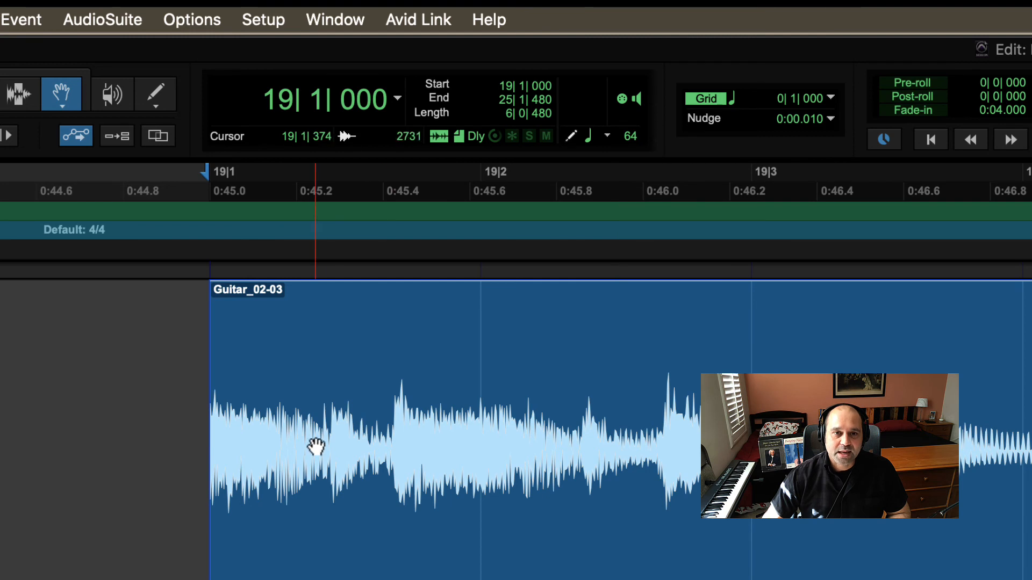
Move Guitar_02-03 along the 1/4-note grid to 19|2|000 and return its start to 19|1|000
{"action": "left_click_drag", "start_coordinate": [281, 420], "coordinate": [601, 434]}
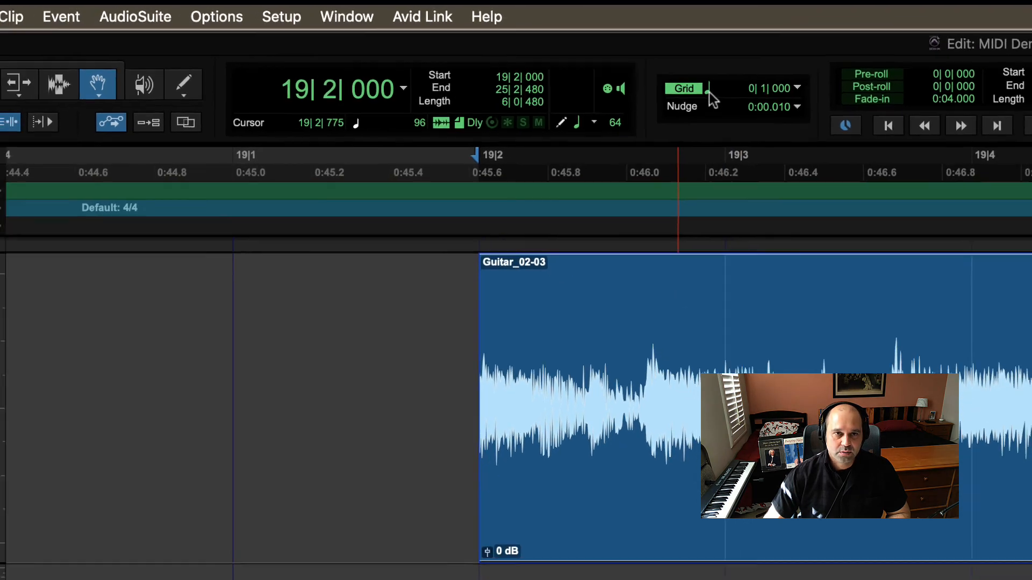
{"action": "left_click", "coordinate": [801, 98]}
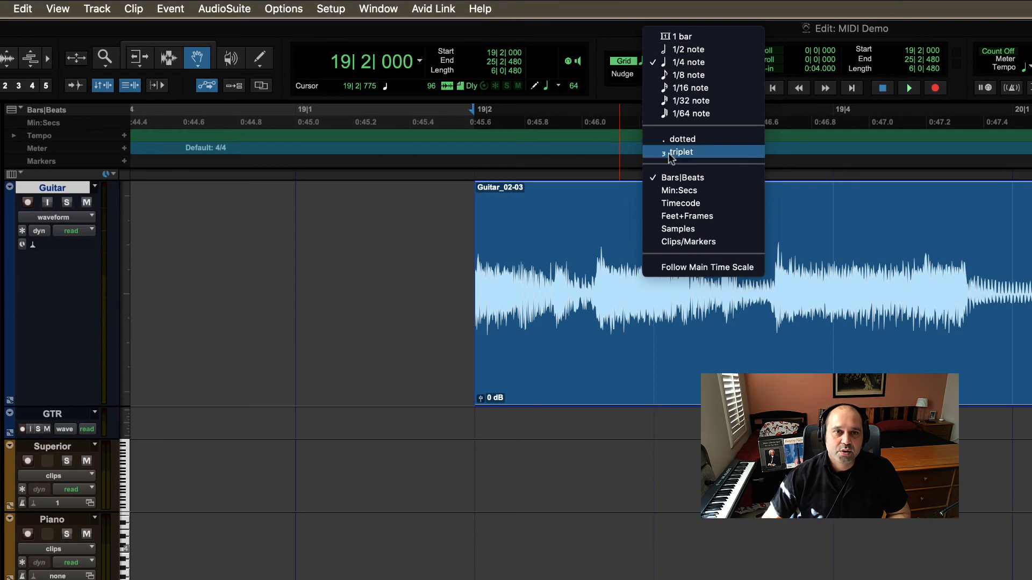
{"action": "left_click", "coordinate": [343, 230]}
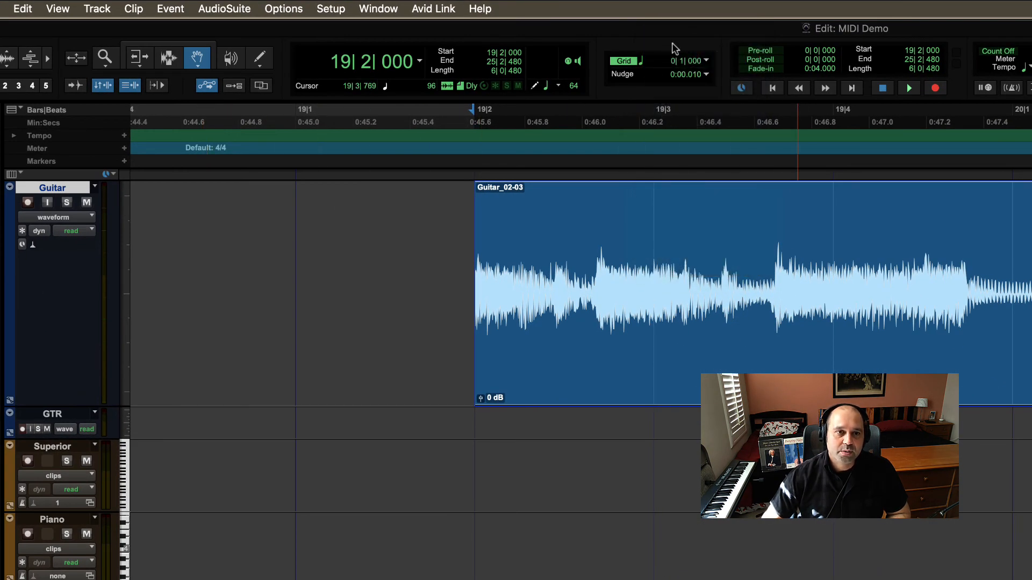
{"action": "left_click", "coordinate": [644, 67]}
{"action": "left_click", "coordinate": [658, 274]}
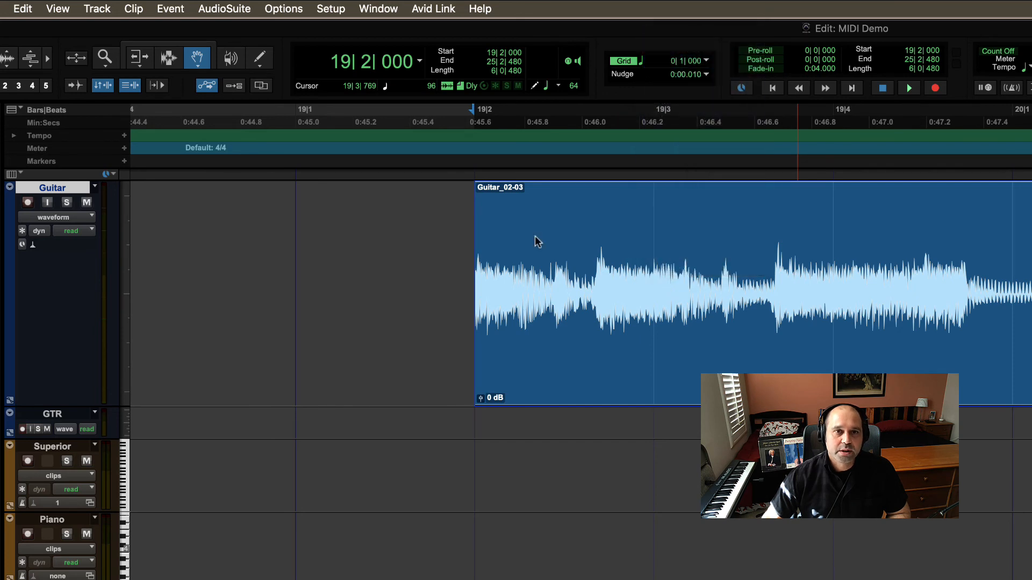
{"action": "mouse_move", "coordinate": [542, 258]}
{"action": "left_mouse_down"}
{"action": "mouse_move", "coordinate": [901, 261]}
{"action": "mouse_move", "coordinate": [541, 263]}
{"action": "left_mouse_up"}
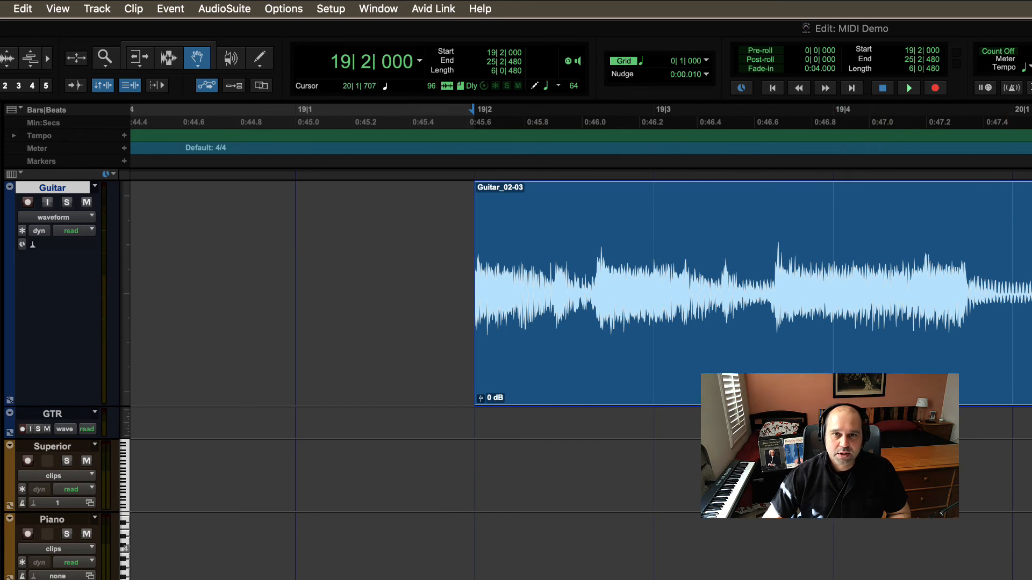
{"action": "left_click_drag", "start_coordinate": [531, 291], "coordinate": [415, 290]}
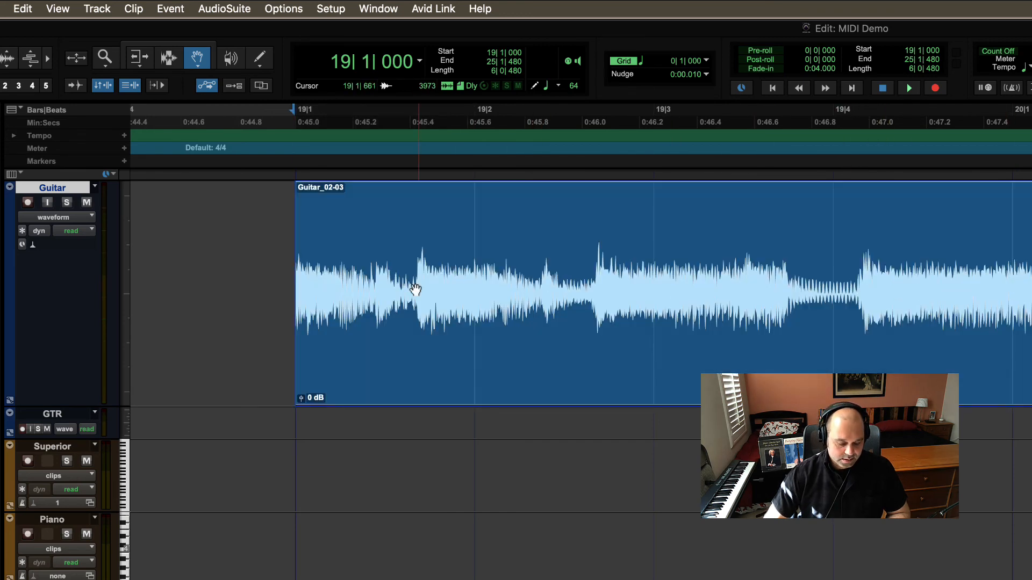
Set the grid value to 1/2 note and try moving Guitar_02-03 in half-note increments
{"action": "left_click", "coordinate": [669, 60]}
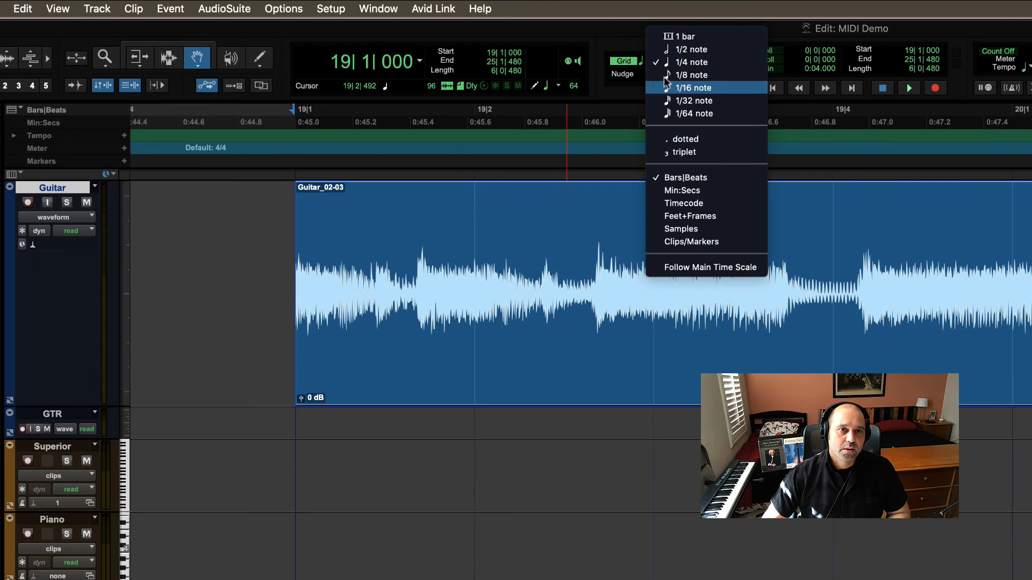
{"action": "left_click", "coordinate": [676, 52]}
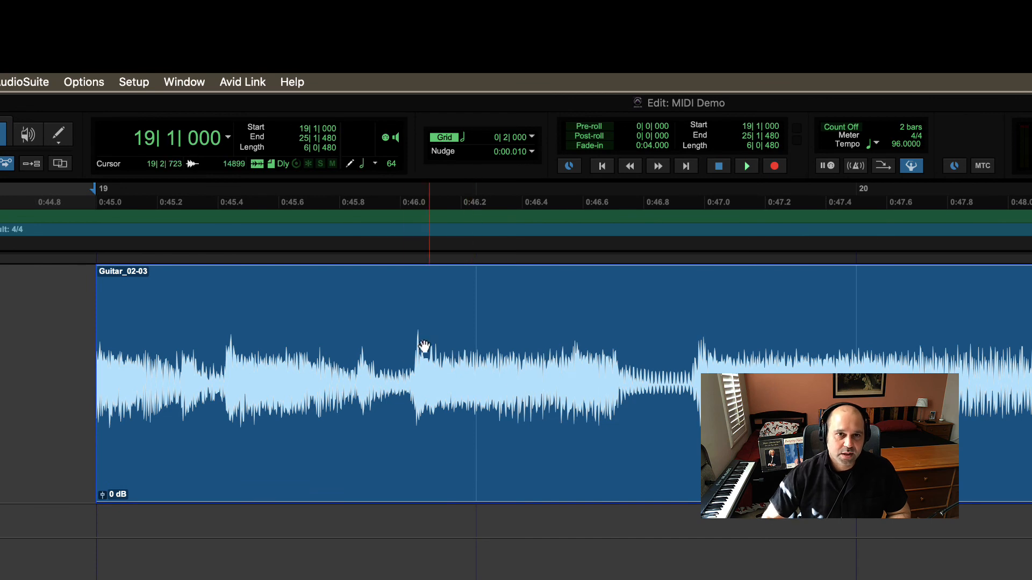
{"action": "mouse_move", "coordinate": [166, 325]}
{"action": "left_mouse_down"}
{"action": "mouse_move", "coordinate": [528, 352]}
{"action": "mouse_move", "coordinate": [946, 344]}
{"action": "mouse_move", "coordinate": [427, 352]}
{"action": "mouse_move", "coordinate": [330, 324]}
{"action": "left_mouse_up"}
Set the grid value to 1 bar and move Guitar_02-03 to 20|1|000 and back to 19|1|000
{"action": "left_click", "coordinate": [463, 140]}
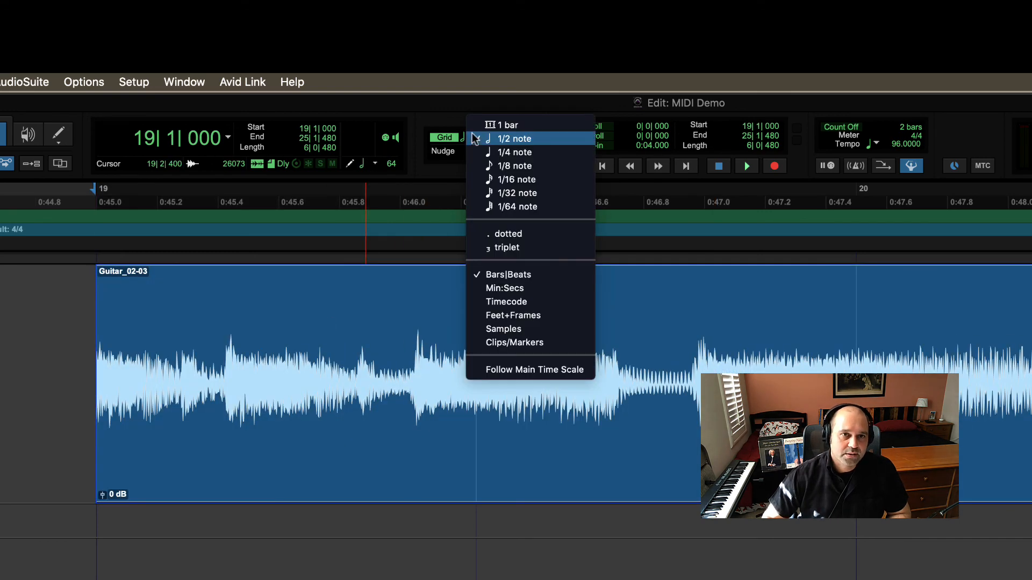
{"action": "left_click", "coordinate": [490, 125]}
{"action": "left_click_drag", "start_coordinate": [257, 378], "coordinate": [926, 380]}
{"action": "left_click_drag", "start_coordinate": [940, 373], "coordinate": [484, 379]}
{"action": "left_click_drag", "start_coordinate": [145, 334], "coordinate": [496, 356]}
{"action": "left_click_drag", "start_coordinate": [522, 180], "coordinate": [667, 185]}
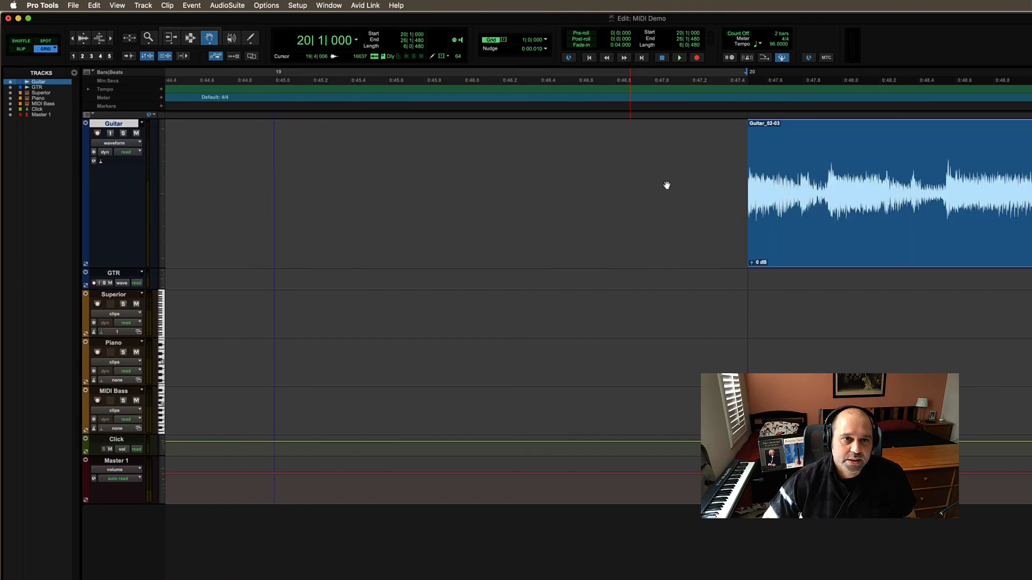
{"action": "left_click_drag", "start_coordinate": [909, 197], "coordinate": [696, 184]}
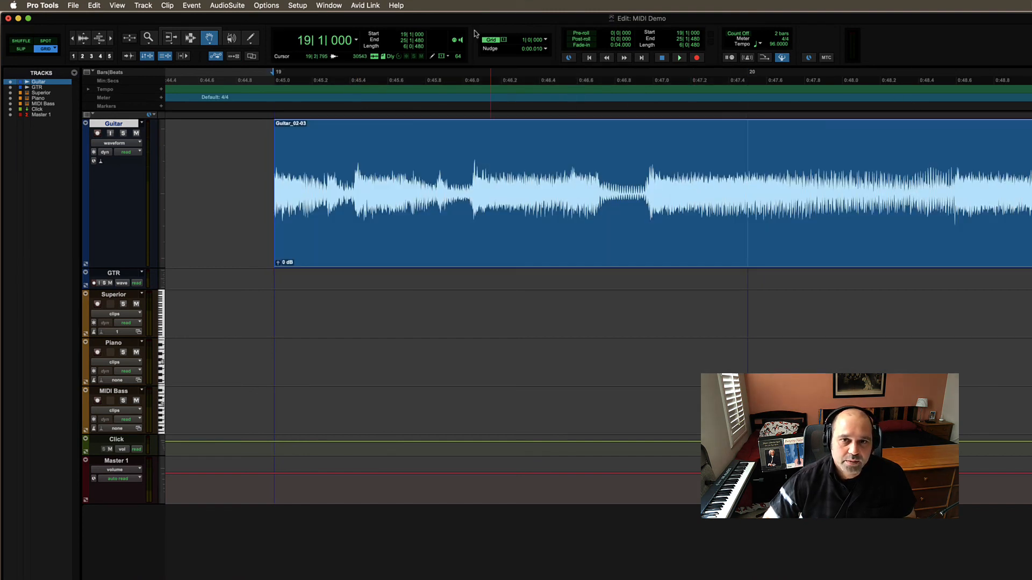
Set the grid value to 1/8 note
{"action": "left_click", "coordinate": [506, 45]}
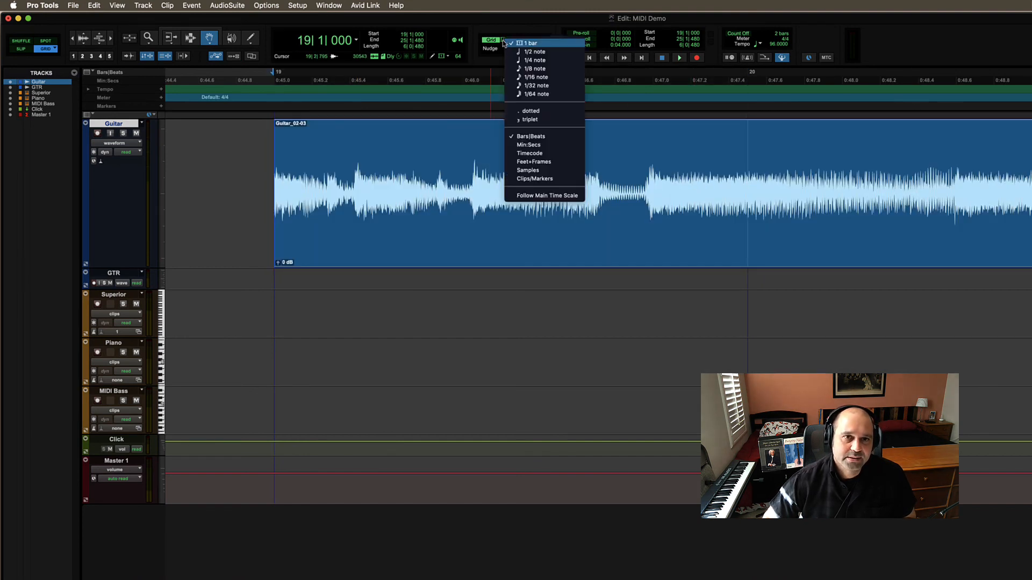
{"action": "left_click", "coordinate": [525, 69]}
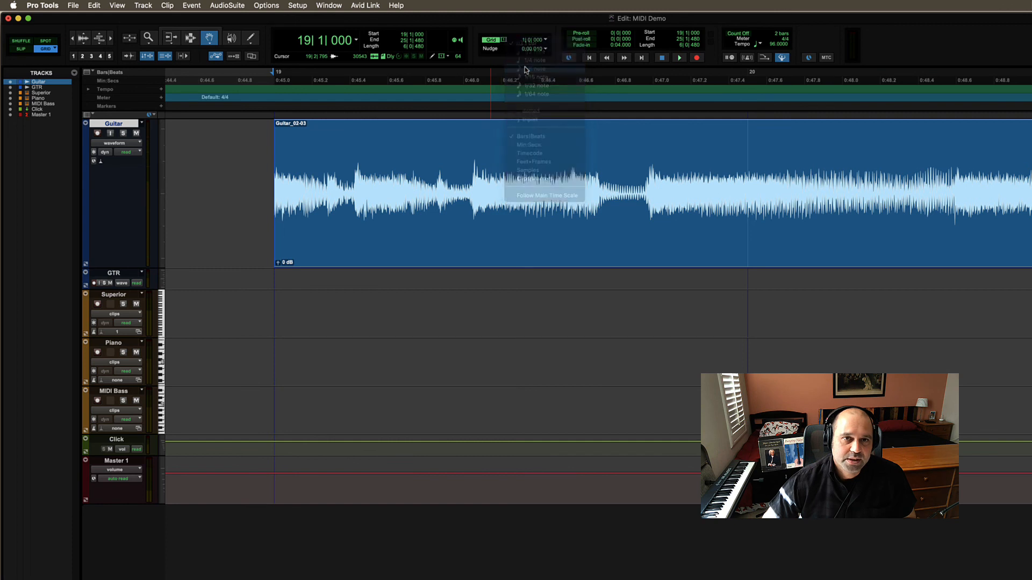
{"action": "left_click", "coordinate": [499, 43]}
{"action": "left_click", "coordinate": [492, 42]}
Switch the grid scale to Min:Secs, review its available increments, and return the scale to Bars|Beats
{"action": "left_click", "coordinate": [502, 44]}
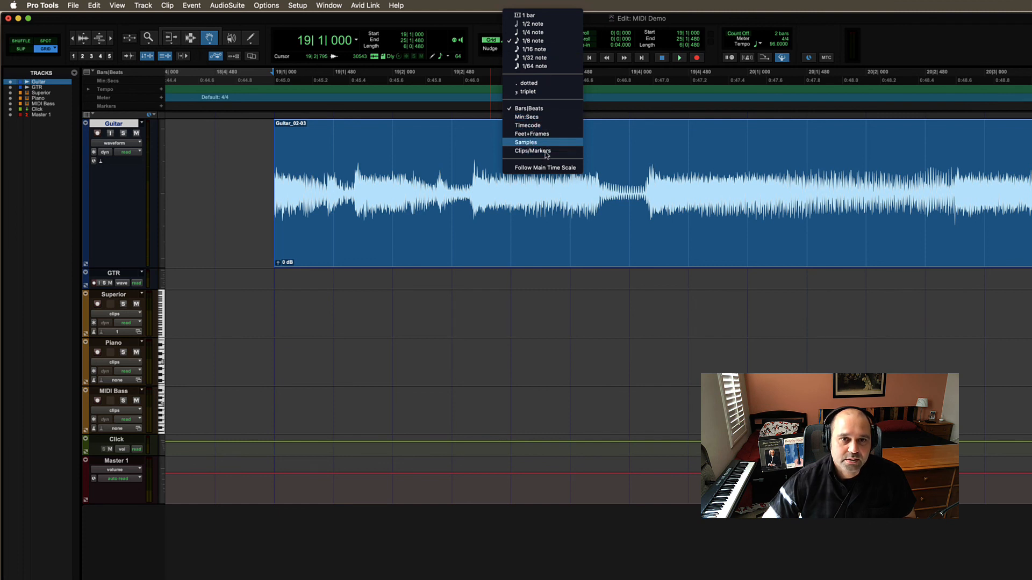
{"action": "left_click", "coordinate": [544, 117]}
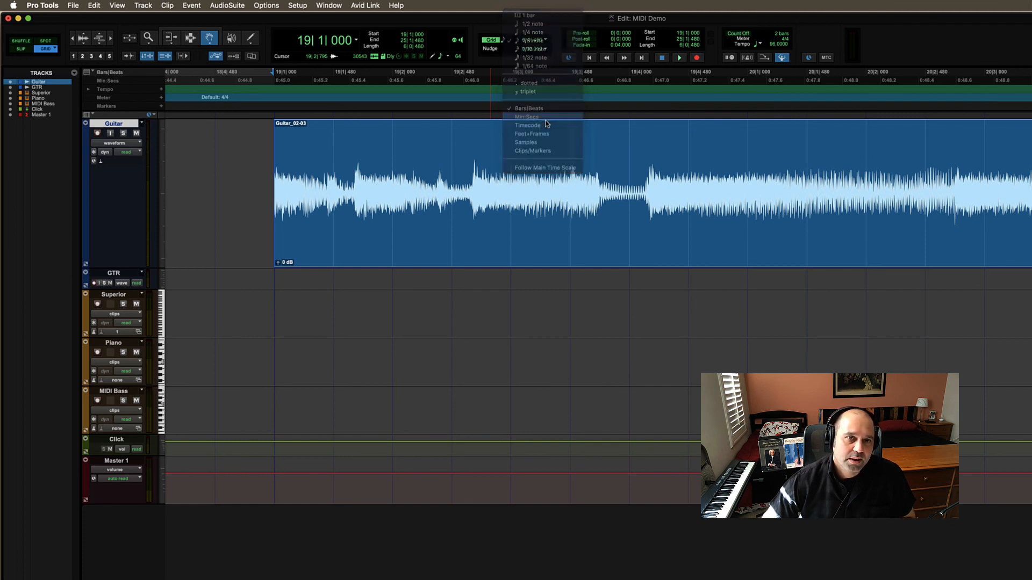
{"action": "left_click", "coordinate": [533, 41]}
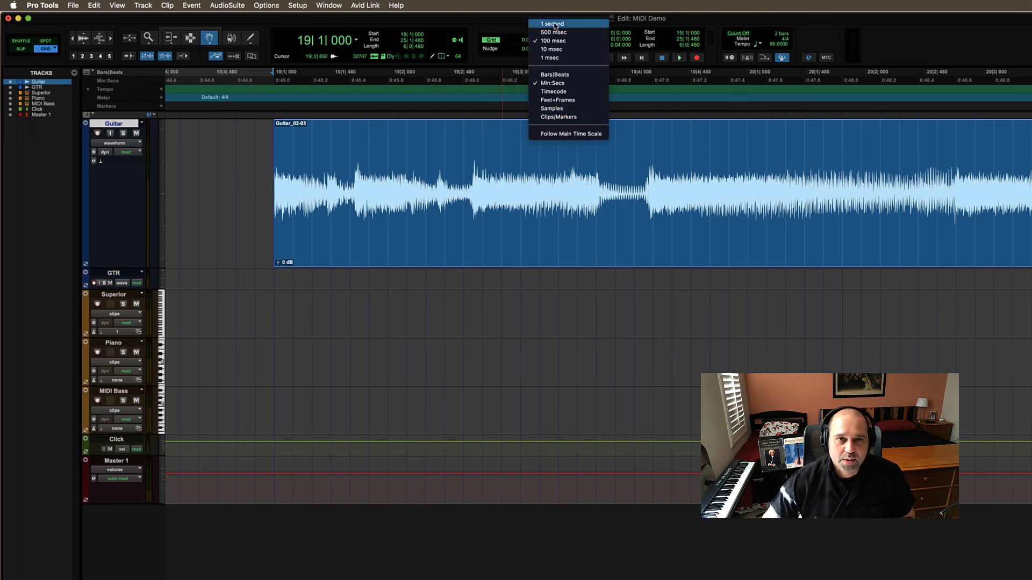
{"action": "left_click", "coordinate": [490, 57]}
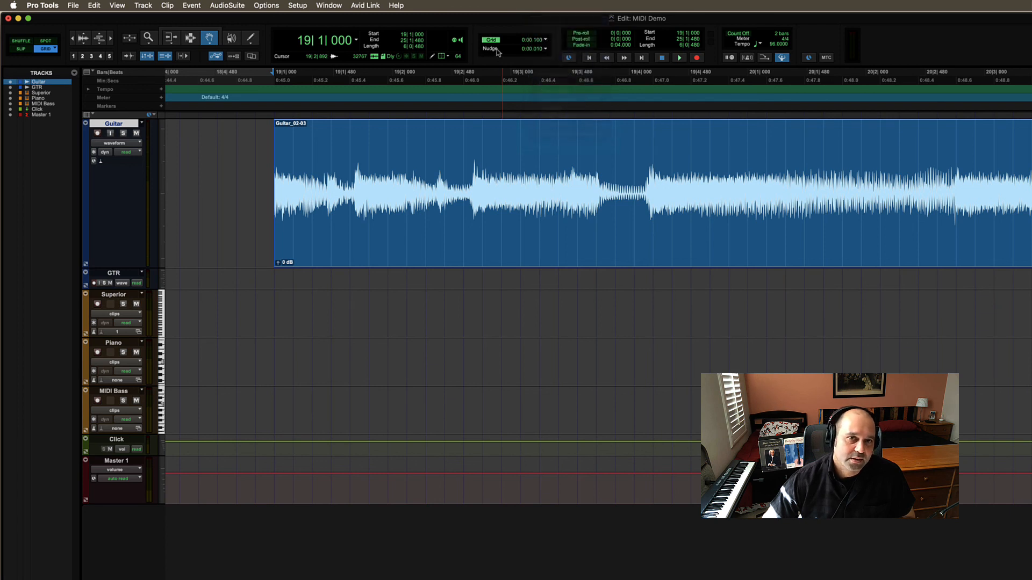
{"action": "left_click", "coordinate": [503, 41]}
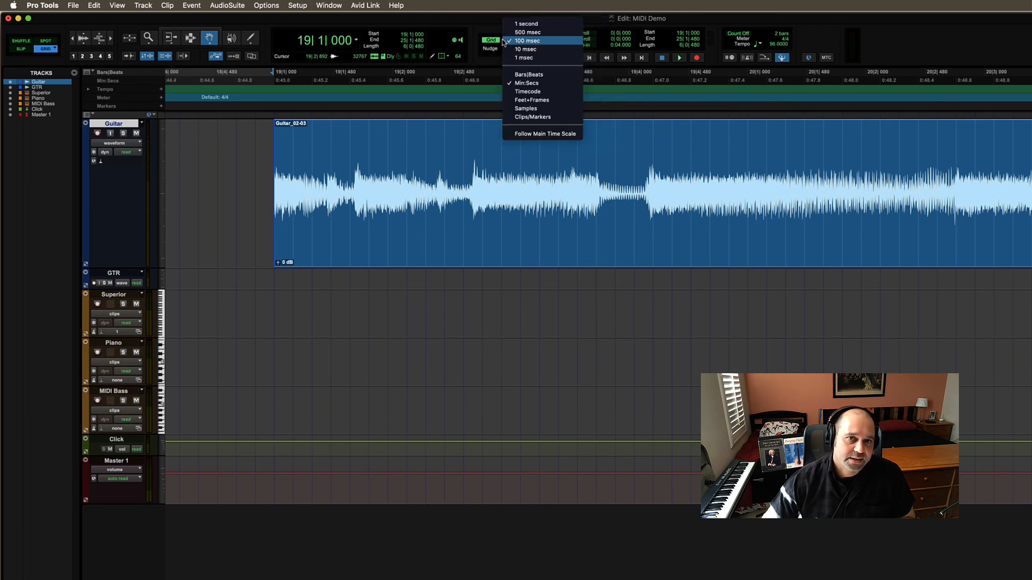
{"action": "left_click", "coordinate": [529, 74]}
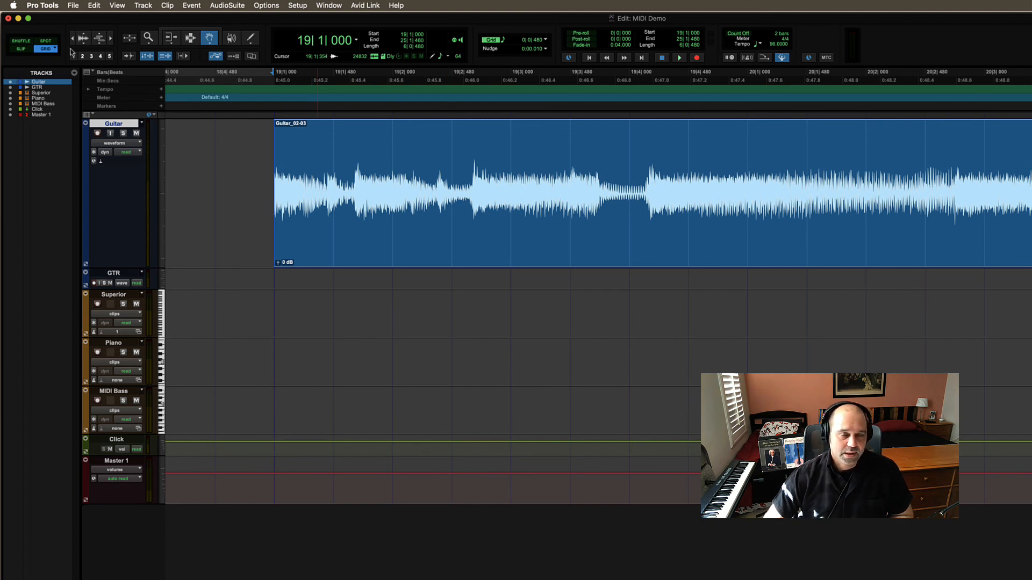
Try moving Guitar_02-03 over Guitar_02-05 so it starts at 15|4|000, and undo the move
{"action": "left_click", "coordinate": [46, 49]}
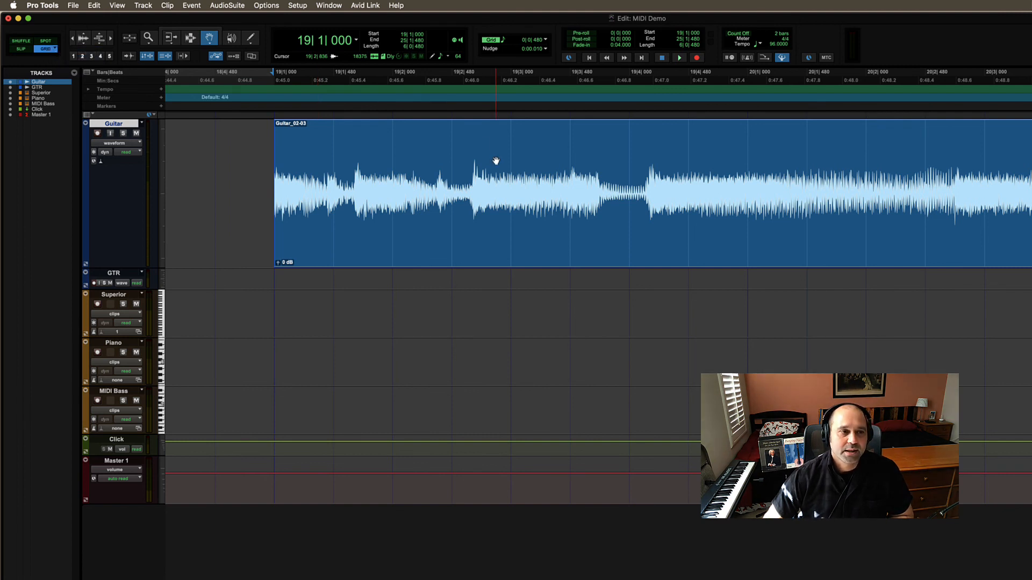
{"action": "left_click_drag", "start_coordinate": [471, 161], "coordinate": [406, 169]}
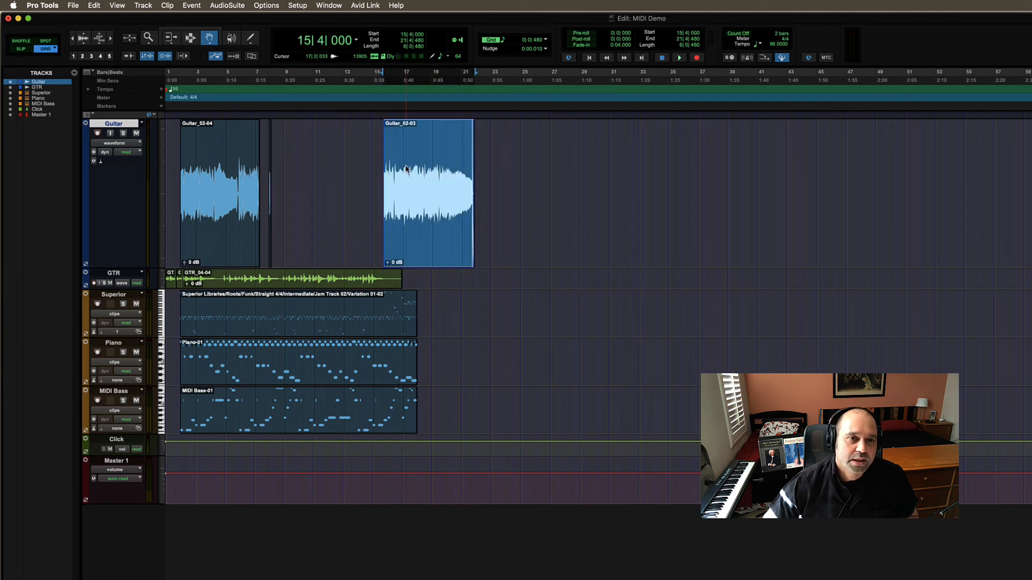
{"action": "key", "text": "super+z"}
{"action": "key", "text": "super+z"}
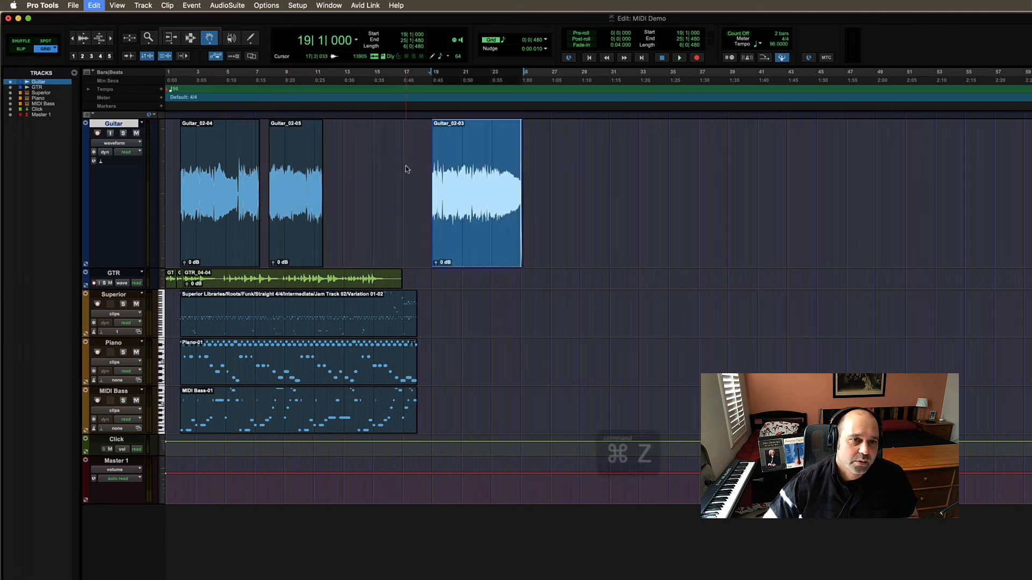
{"action": "key", "text": "super+z"}
{"action": "key", "text": "super+z"}
Move Guitar_02-03 along the 1/8-note grid so it starts at 19|3|000
{"action": "mouse_move", "coordinate": [445, 169]}
{"action": "left_mouse_down"}
{"action": "mouse_move", "coordinate": [287, 179]}
{"action": "mouse_move", "coordinate": [444, 176]}
{"action": "left_mouse_up"}
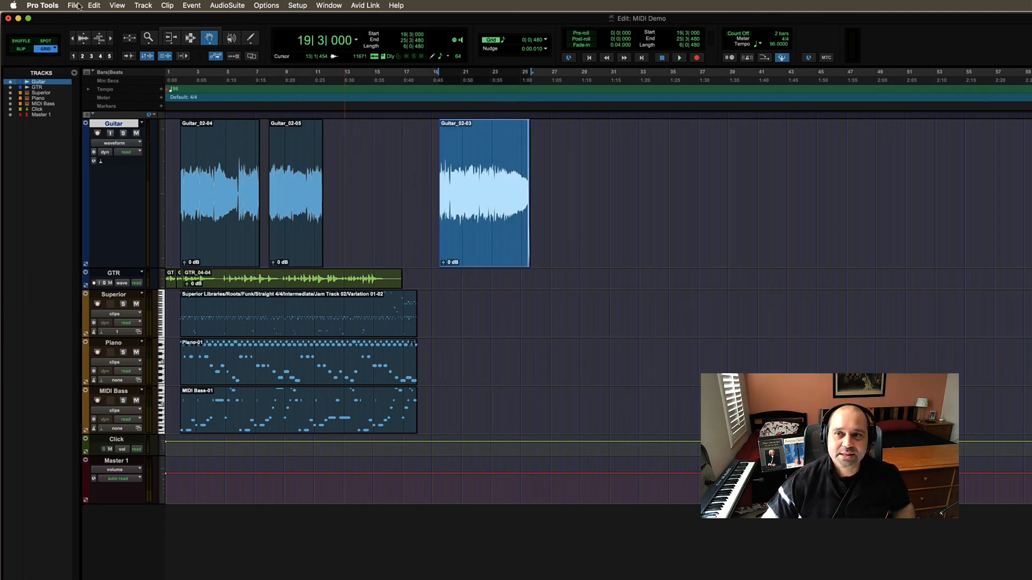
{"action": "left_click", "coordinate": [74, 6]}
{"action": "left_click", "coordinate": [272, 173]}
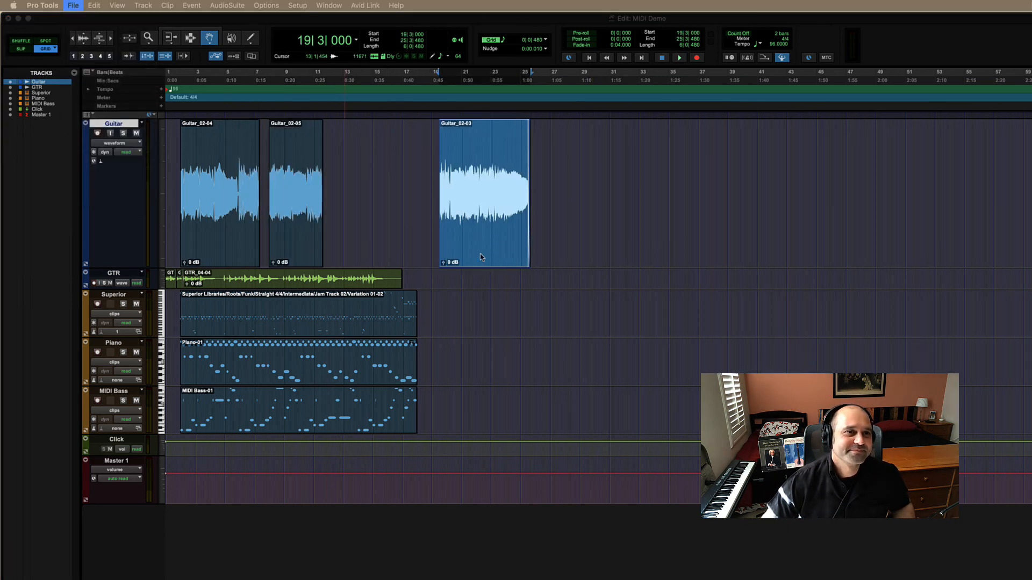